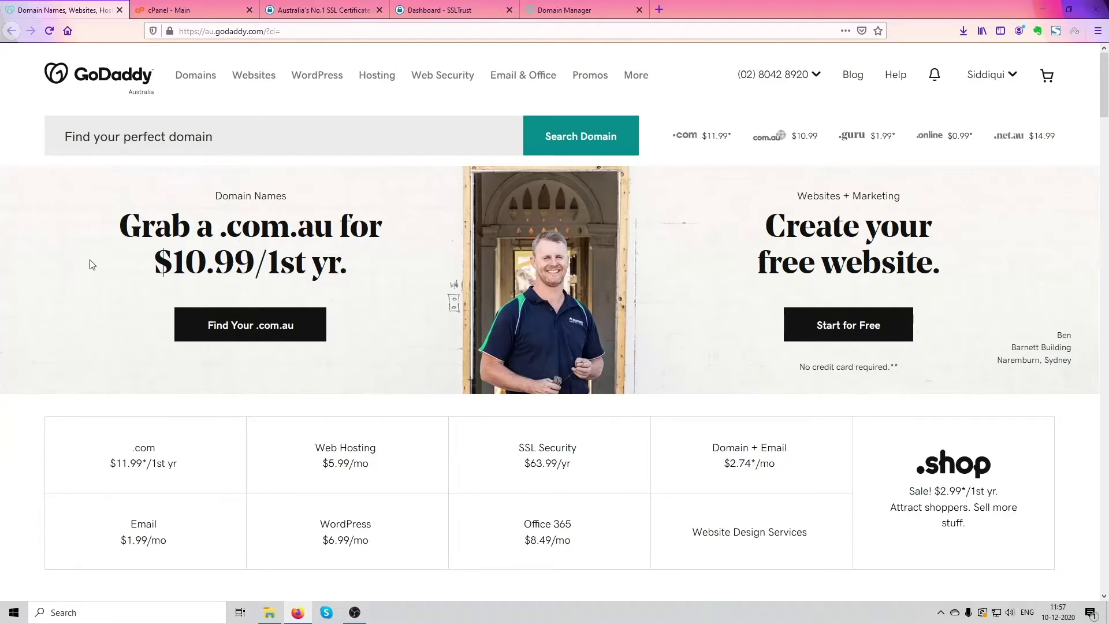
# Open the GoDaddy account's list of products and services and dismiss the Account Alerts (SMS) notice.
pyautogui.scroll(-2, 554, 351)
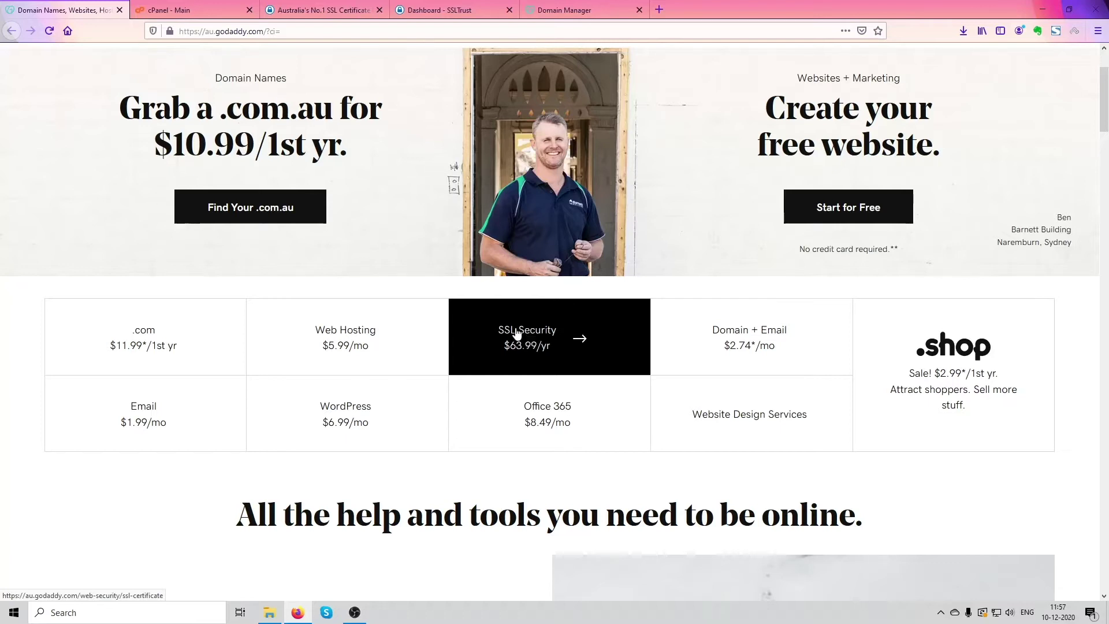
pyautogui.scroll(-1, 517, 334)
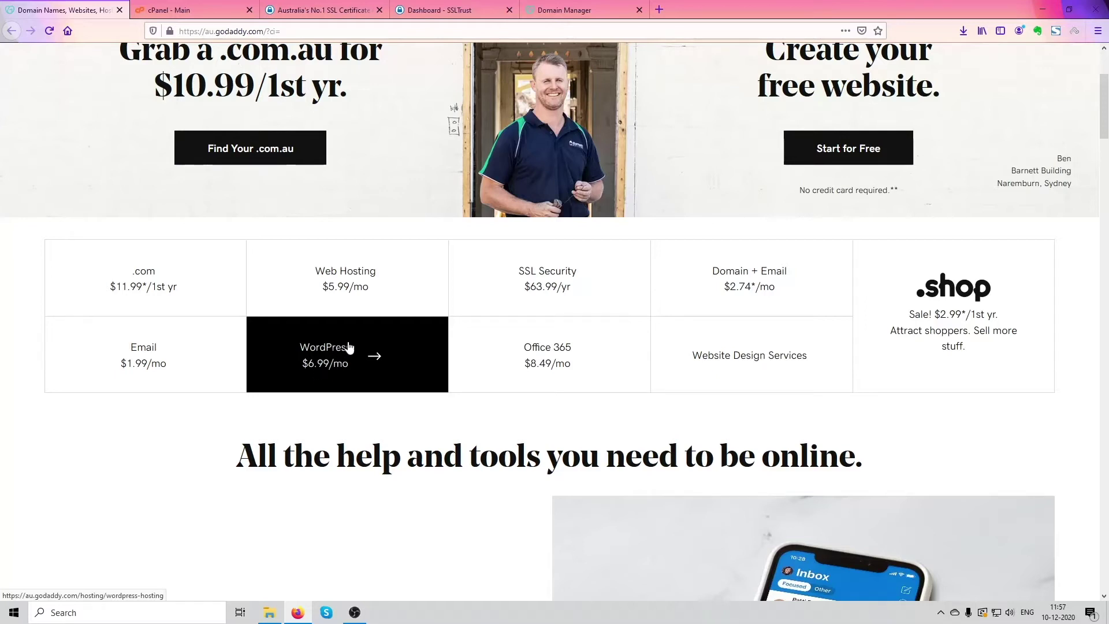
pyautogui.scroll(3, 346, 422)
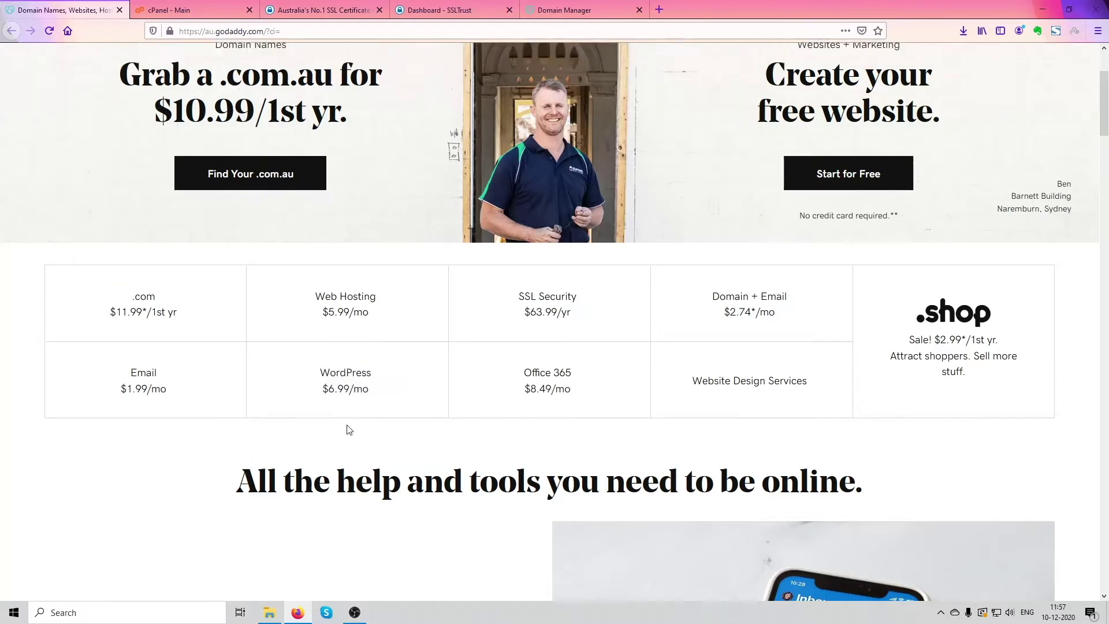
pyautogui.click(988, 78)
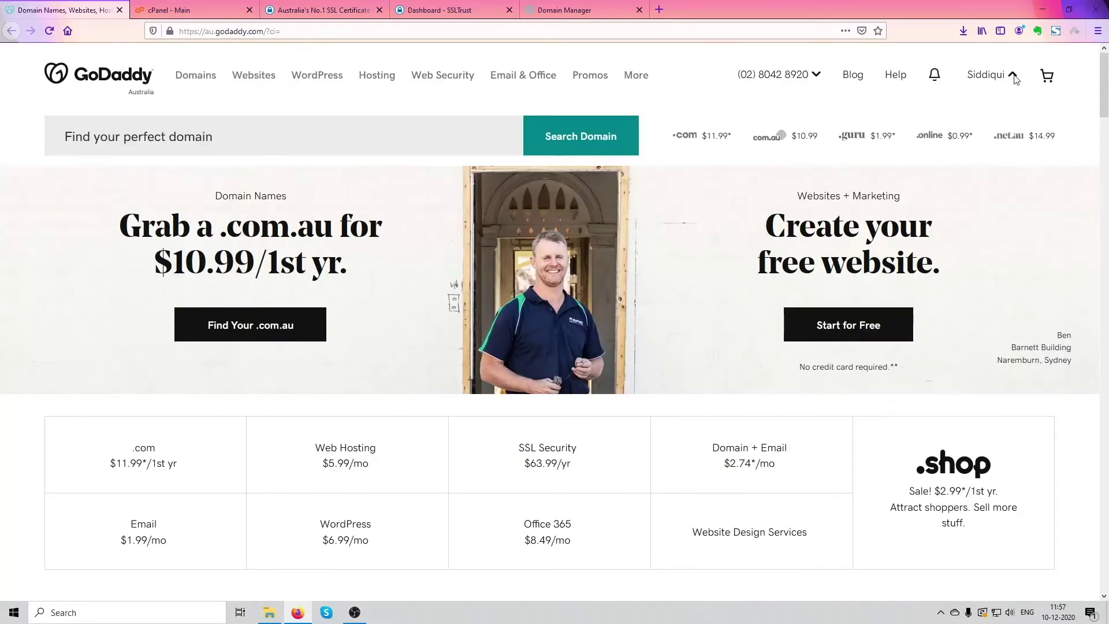
pyautogui.click(670, 297)
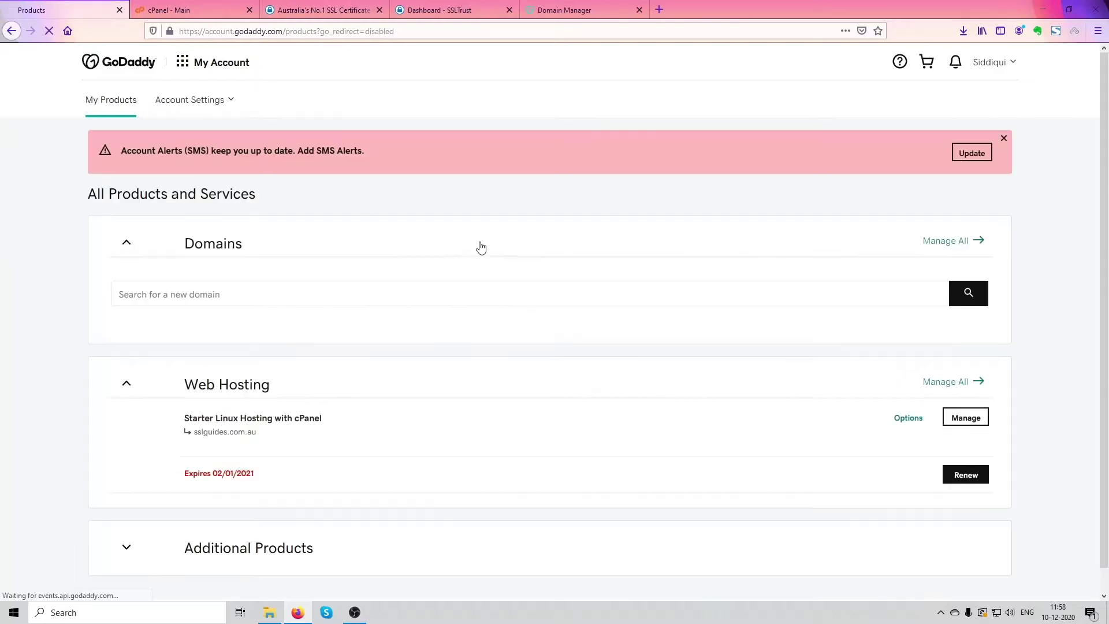
pyautogui.click(1003, 139)
pyautogui.click(1004, 139)
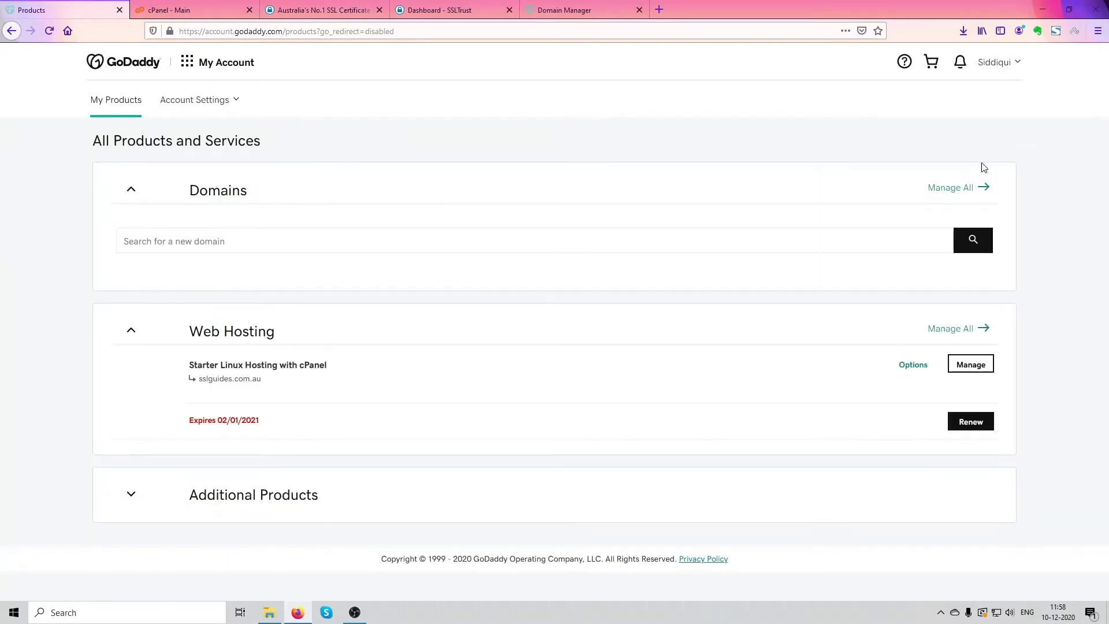
# Open the management dashboard of the Starter Linux Hosting with cPanel plan, and close it to switch to the already open cPanel.
pyautogui.click(983, 368)
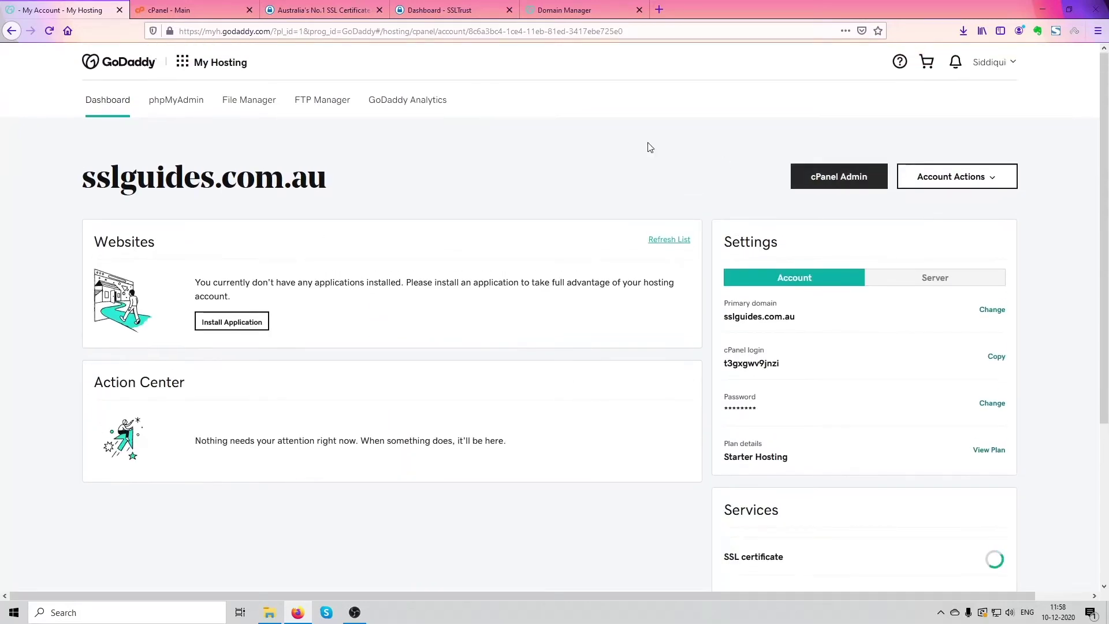
pyautogui.click(120, 11)
# Open the certificate signing requests (CSR) page of the SSL/TLS manager in cPanel's Security section.
pyautogui.scroll(-2, 675, 325)
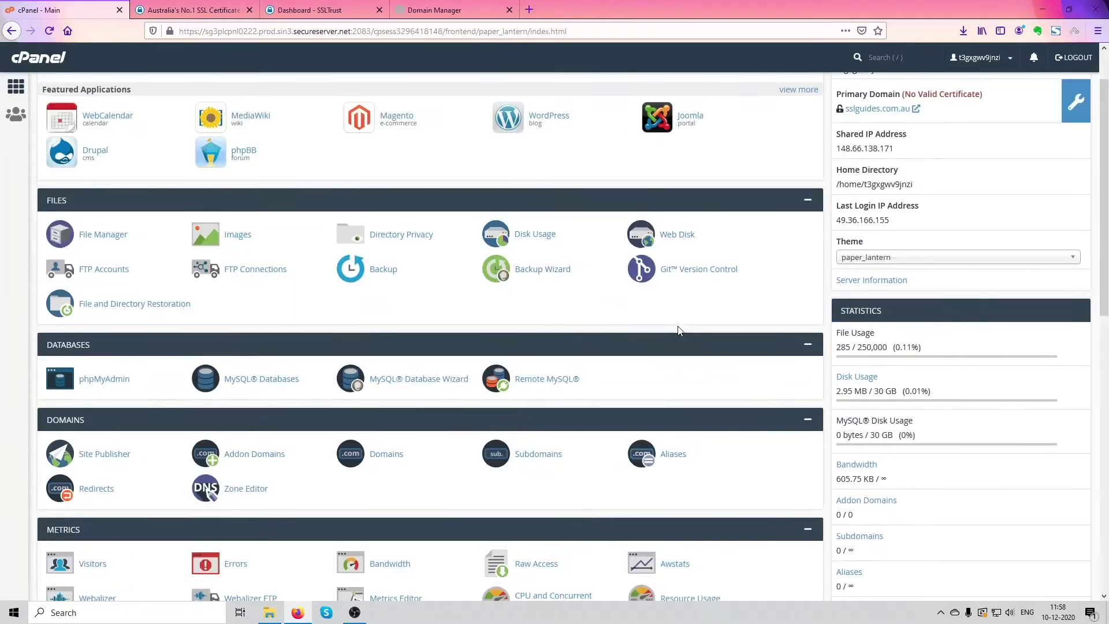
pyautogui.scroll(2, 674, 329)
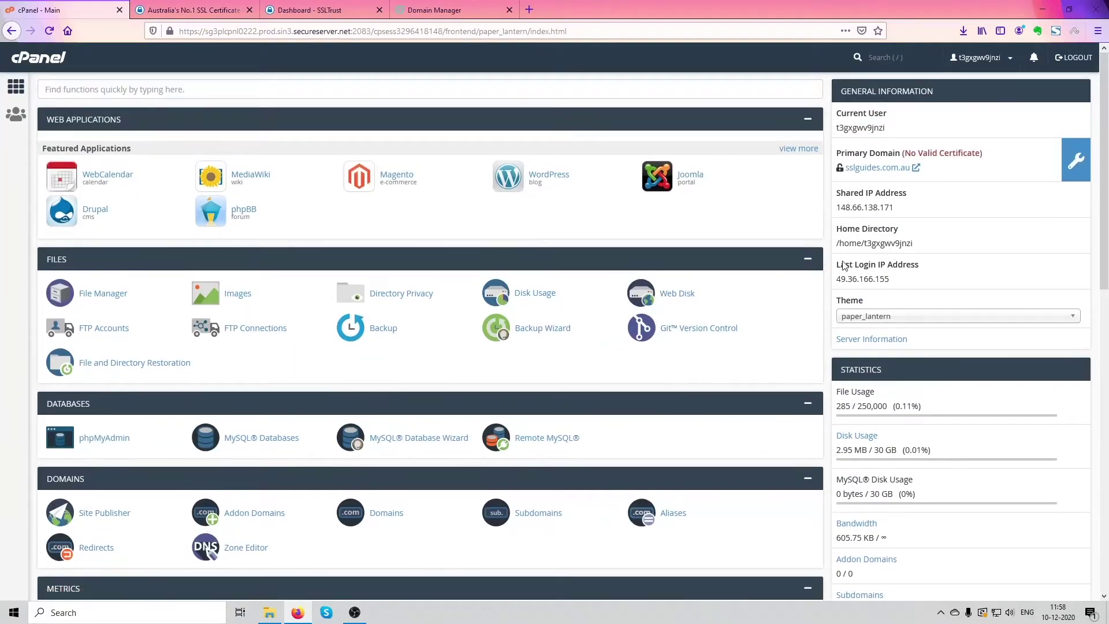
pyautogui.scroll(-1, 589, 213)
pyautogui.scroll(-2, 606, 260)
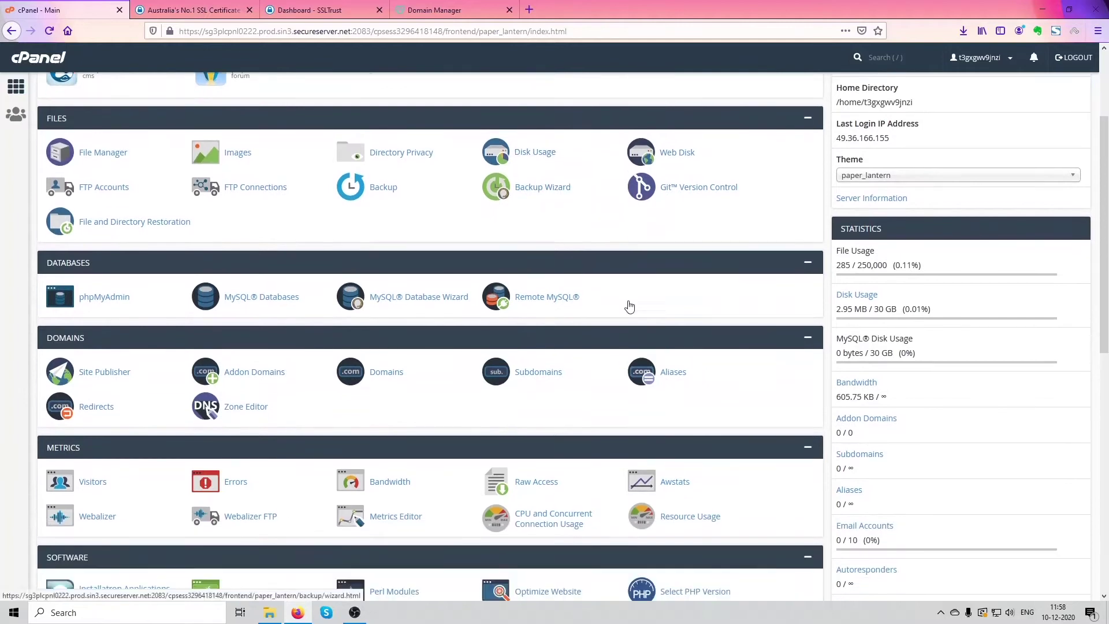
pyautogui.scroll(-7, 443, 297)
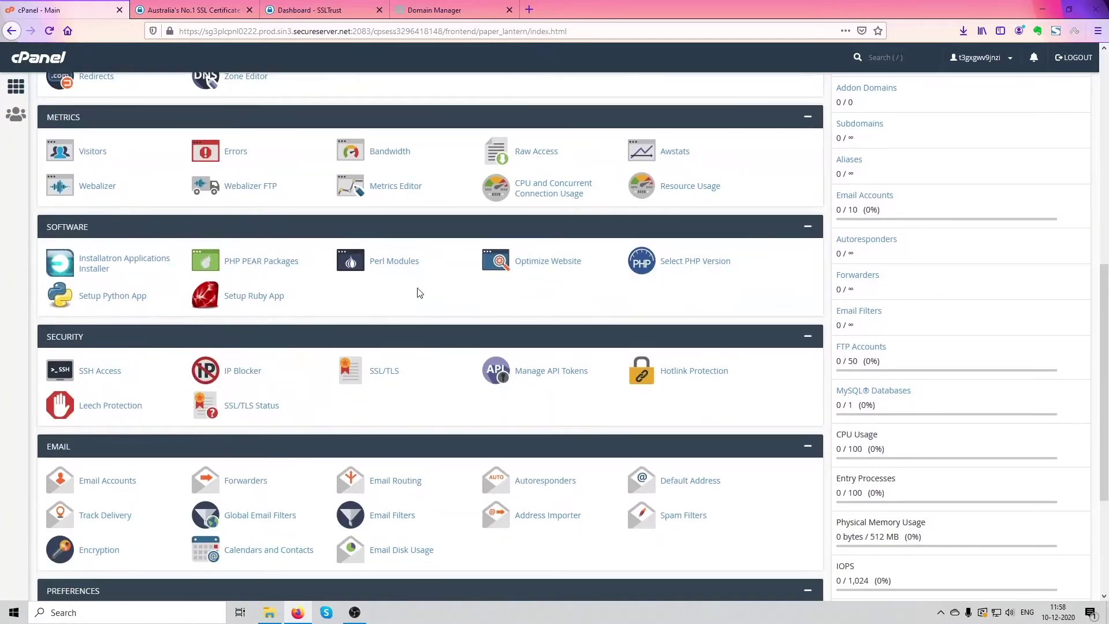
pyautogui.scroll(10, 421, 292)
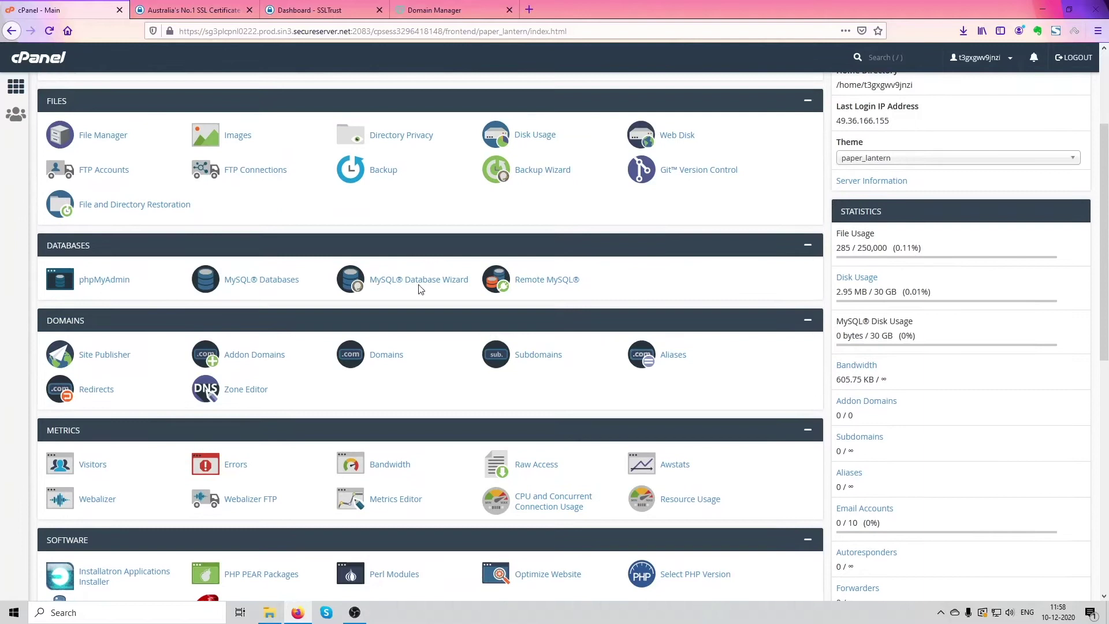
pyautogui.scroll(1, 421, 289)
pyautogui.scroll(-4, 419, 289)
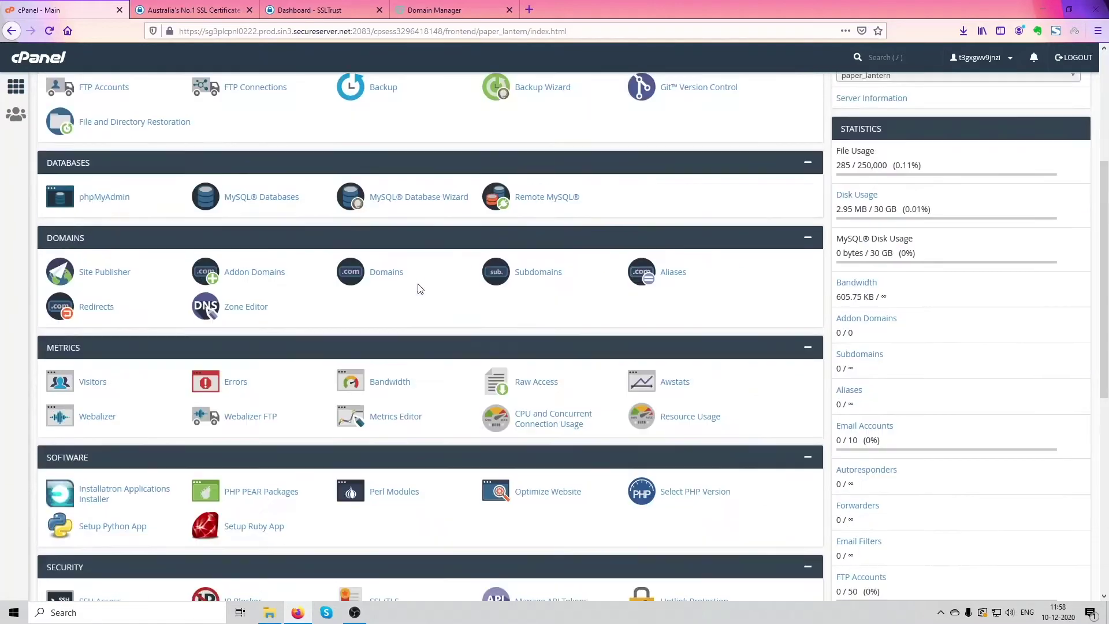
pyautogui.scroll(-4, 419, 289)
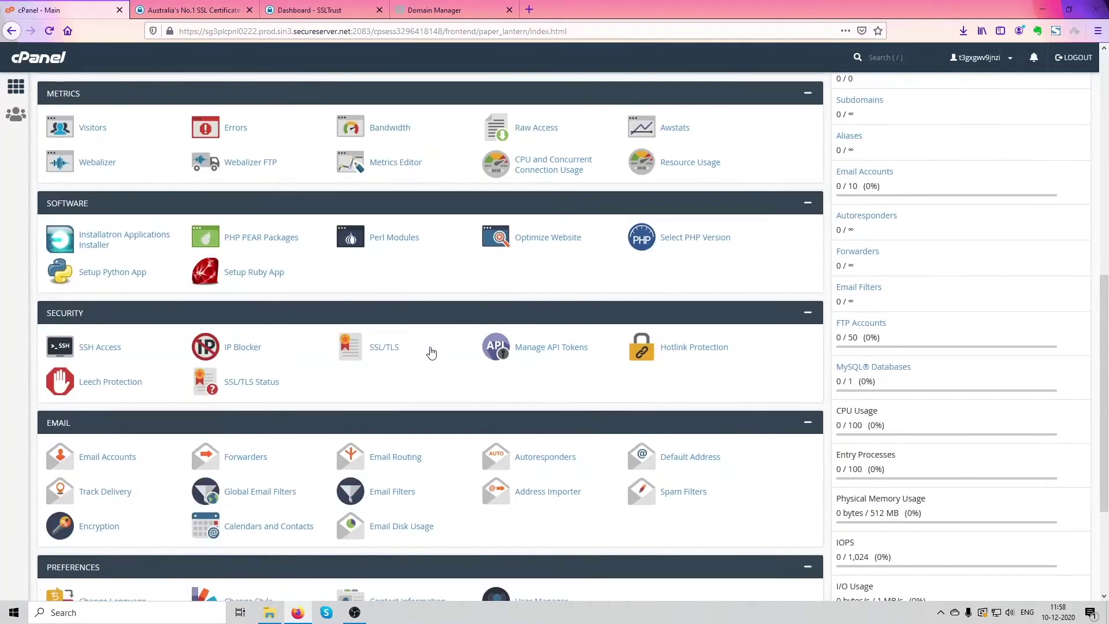
pyautogui.click(395, 348)
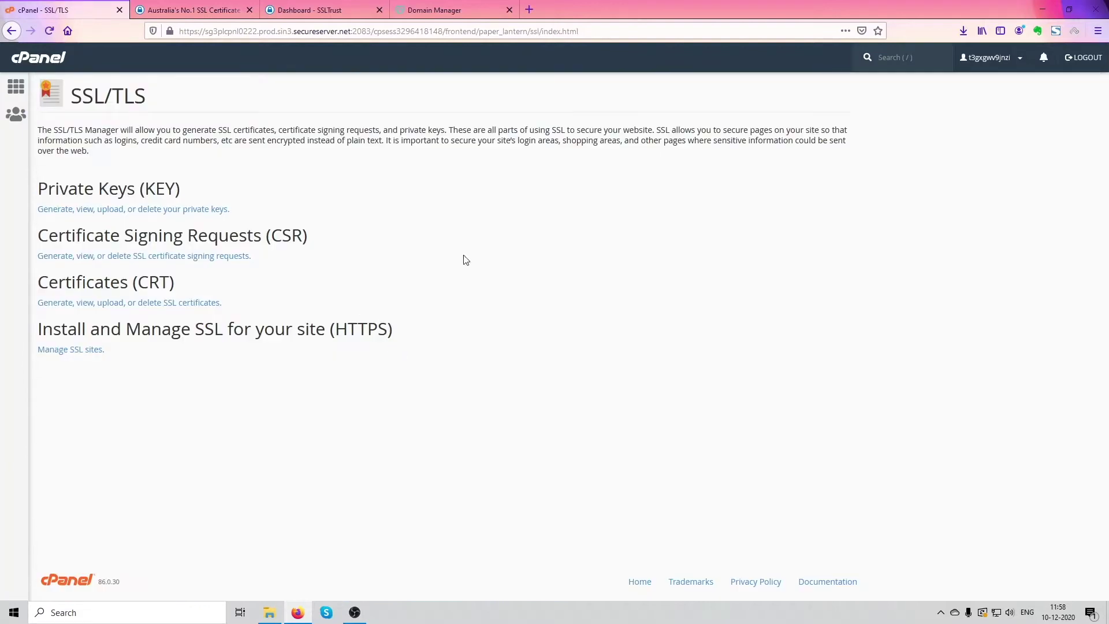
pyautogui.click(218, 257)
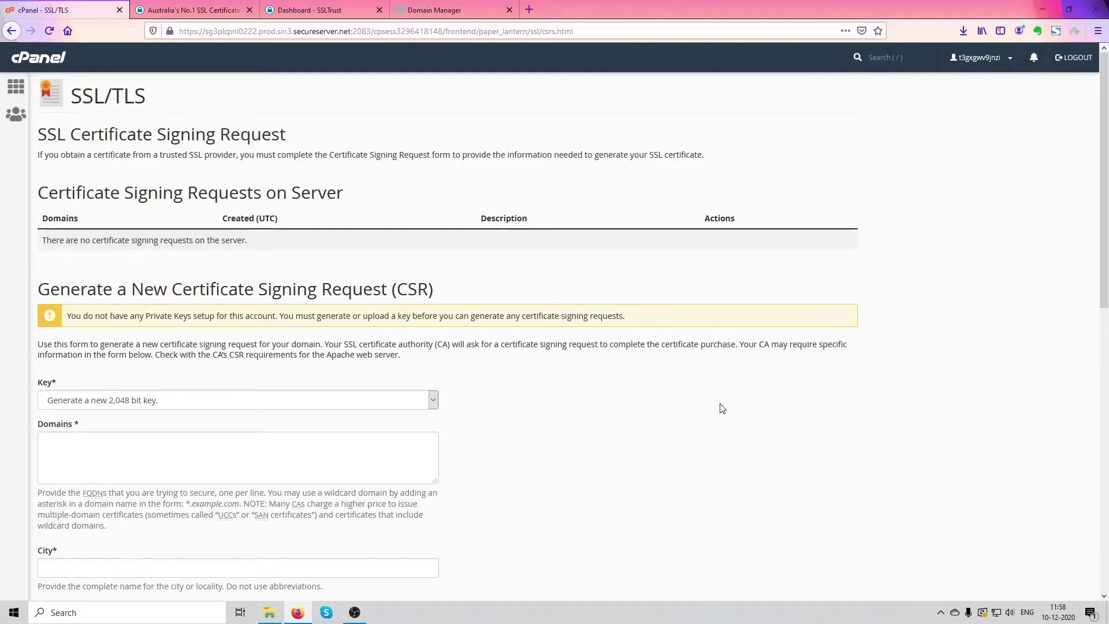
# Enter sslguides.com.au as the domain for the new certificate signing request.
pyautogui.scroll(-1, 722, 408)
pyautogui.scroll(1, 629, 465)
pyautogui.scroll(-2, 173, 436)
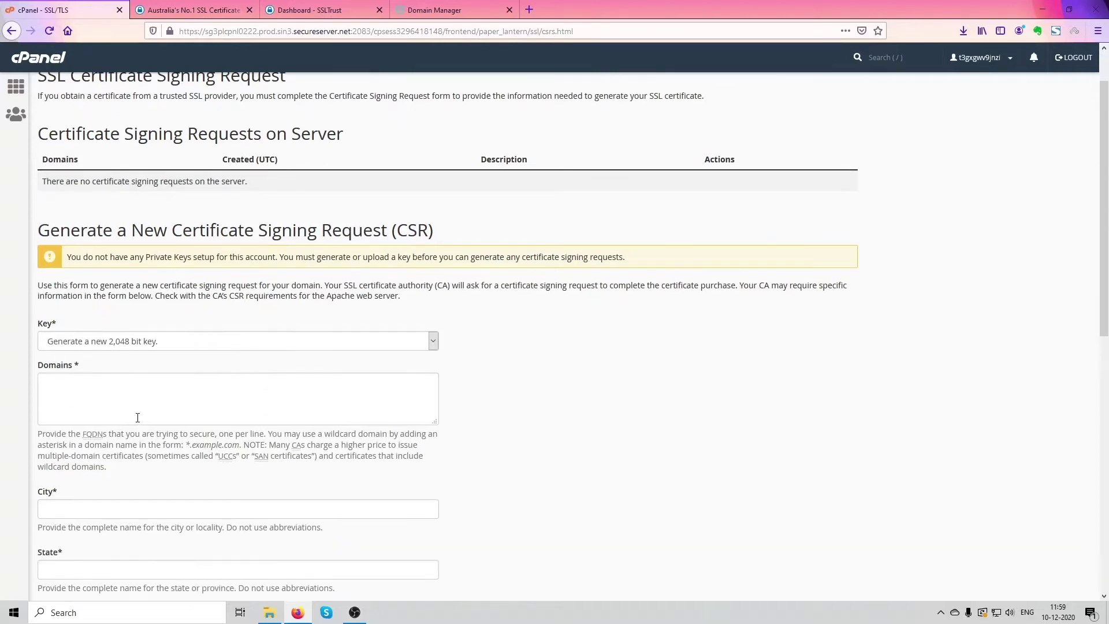
pyautogui.click(188, 395)
pyautogui.write('ssl')
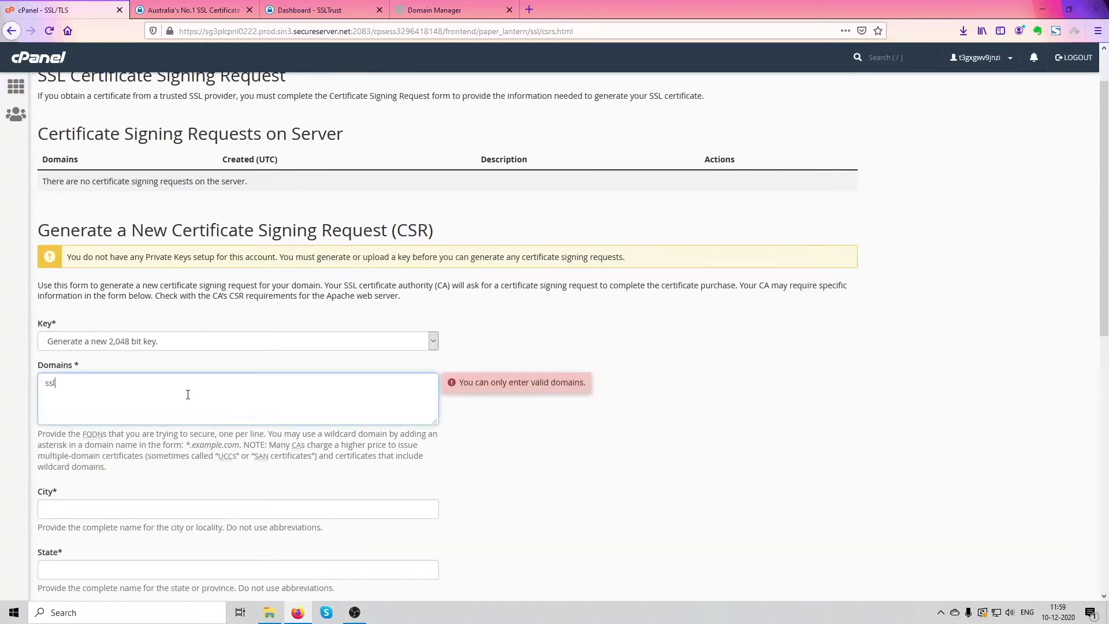
pyautogui.write('guides.com.au')
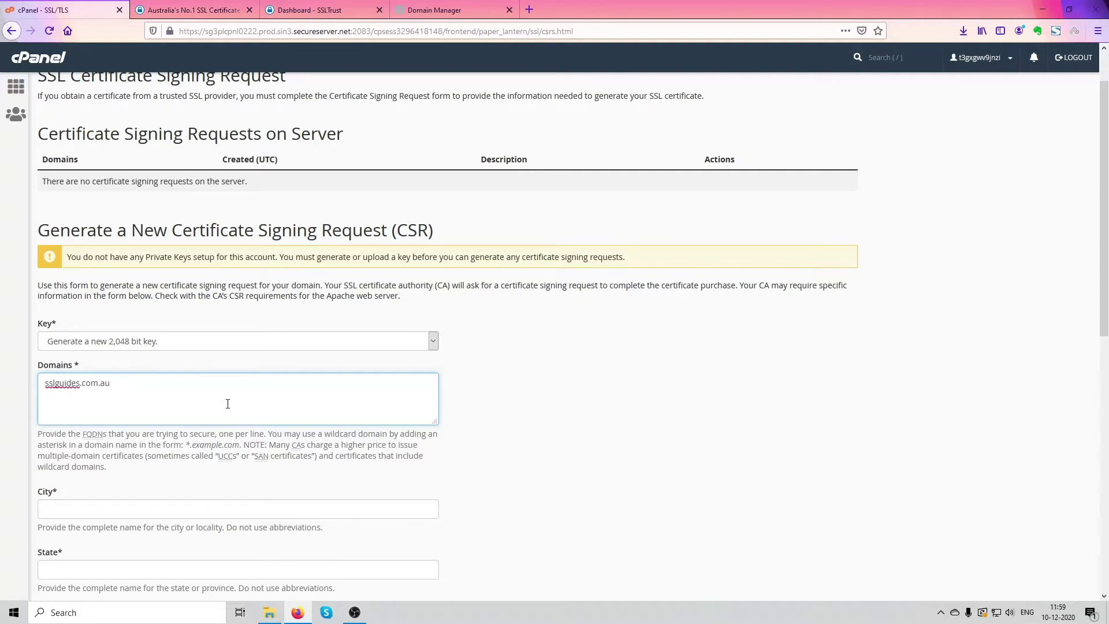
# Fill in the request's location with city Sydney, state NSW and country AU (Australia).
pyautogui.scroll(-2, 227, 404)
pyautogui.click(109, 386)
pyautogui.write('Syd')
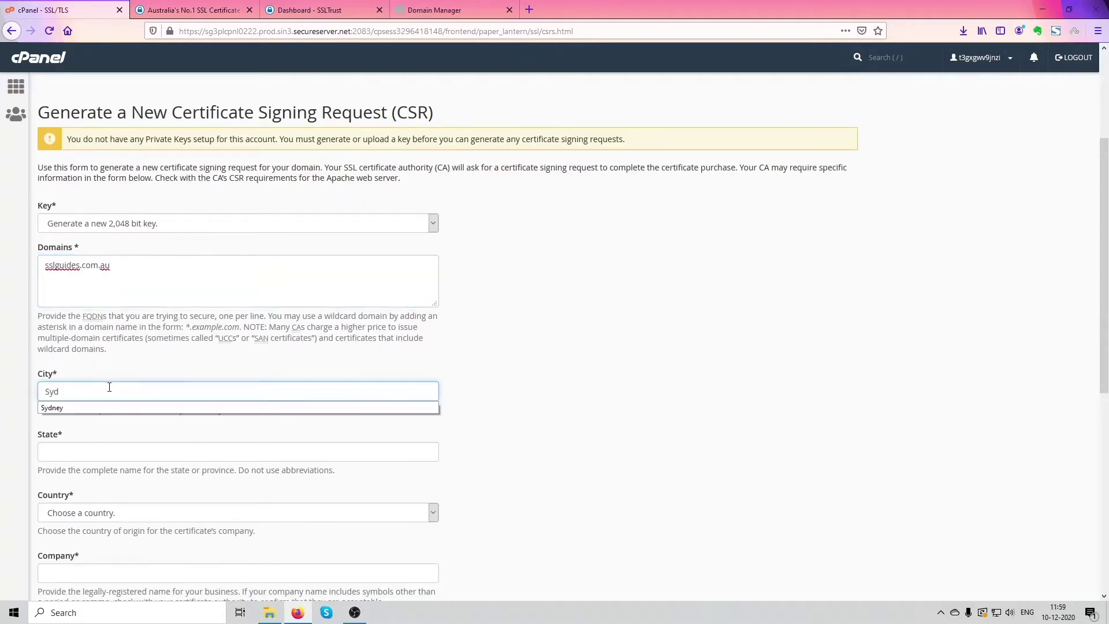
pyautogui.write('ney')
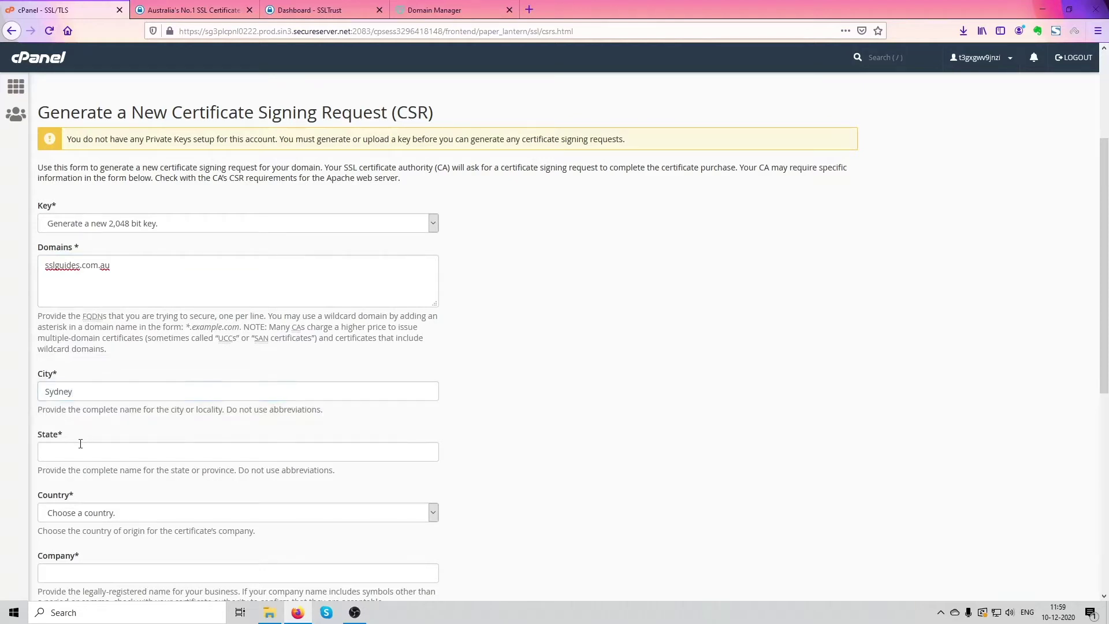
pyautogui.click(80, 448)
pyautogui.write('NSW')
pyautogui.scroll(-1, 109, 448)
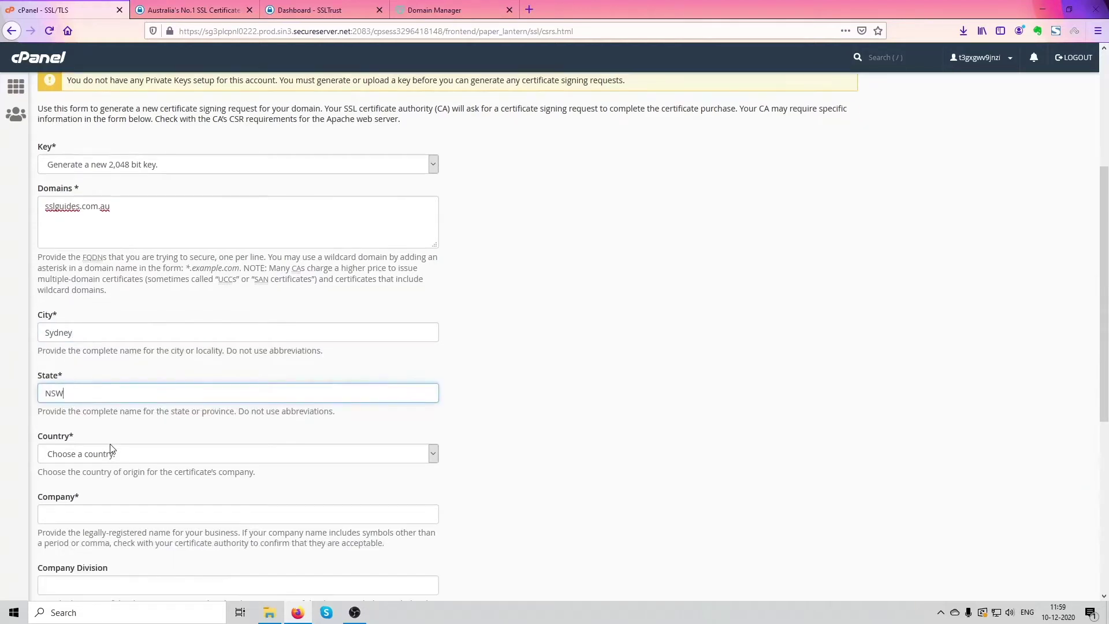
pyautogui.click(109, 453)
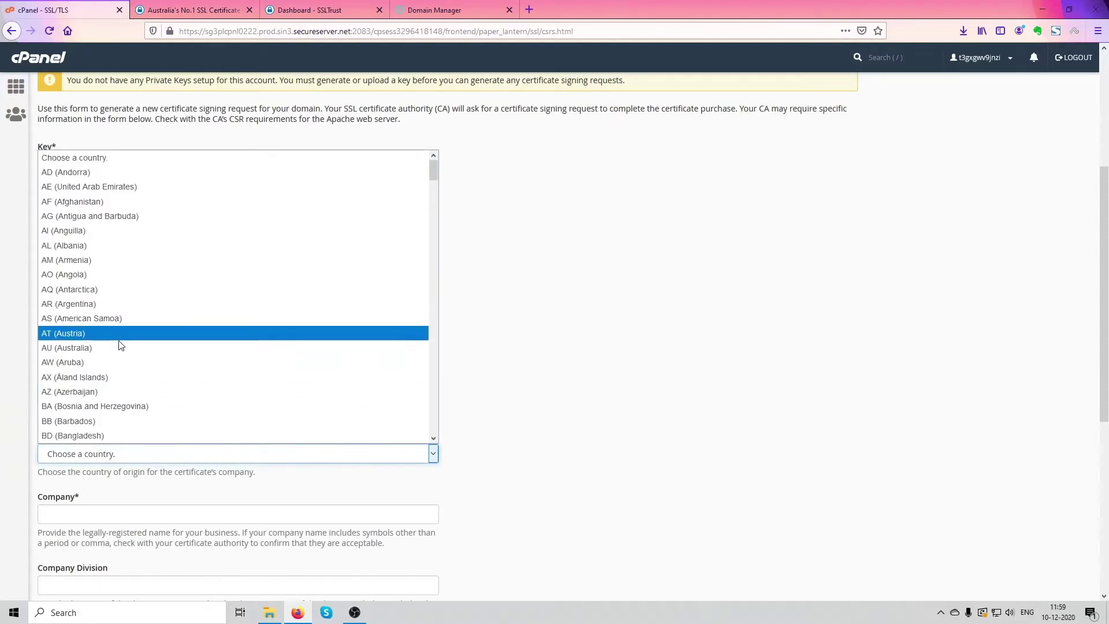
pyautogui.click(119, 347)
# Set the company on the certificate signing request to SSLTrust.
pyautogui.scroll(-3, 118, 346)
pyautogui.click(114, 340)
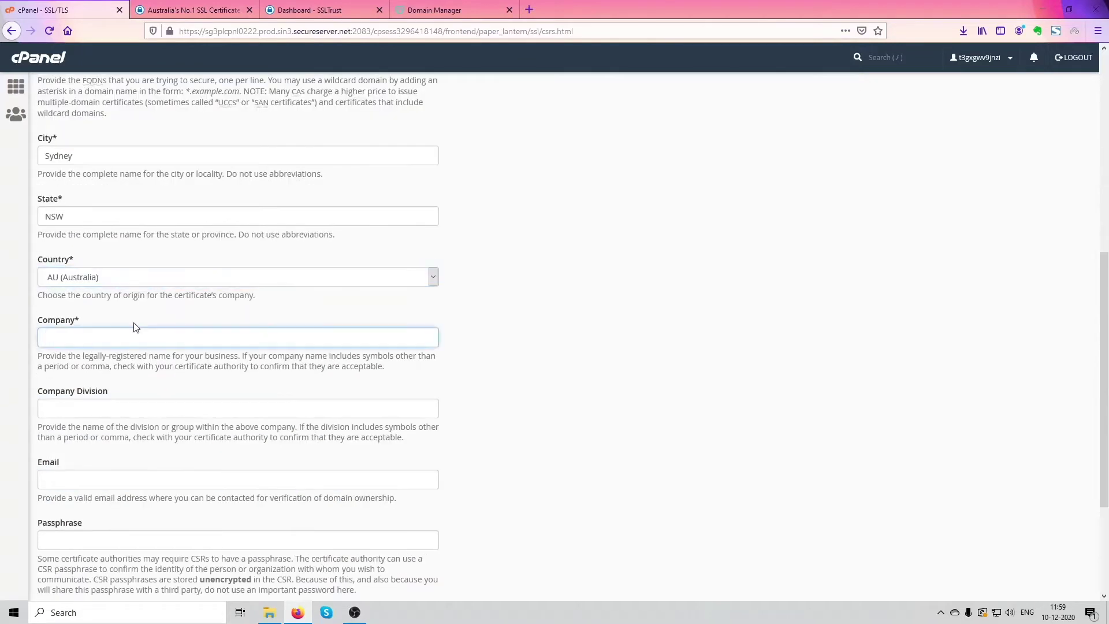
pyautogui.write('SSL')
pyautogui.press('Down')
pyautogui.press('Return')
pyautogui.scroll(-3, 79, 355)
# Fill in the contact's e-mail address on the certificate signing request form.
pyautogui.click(77, 305)
pyautogui.write('ssl.')
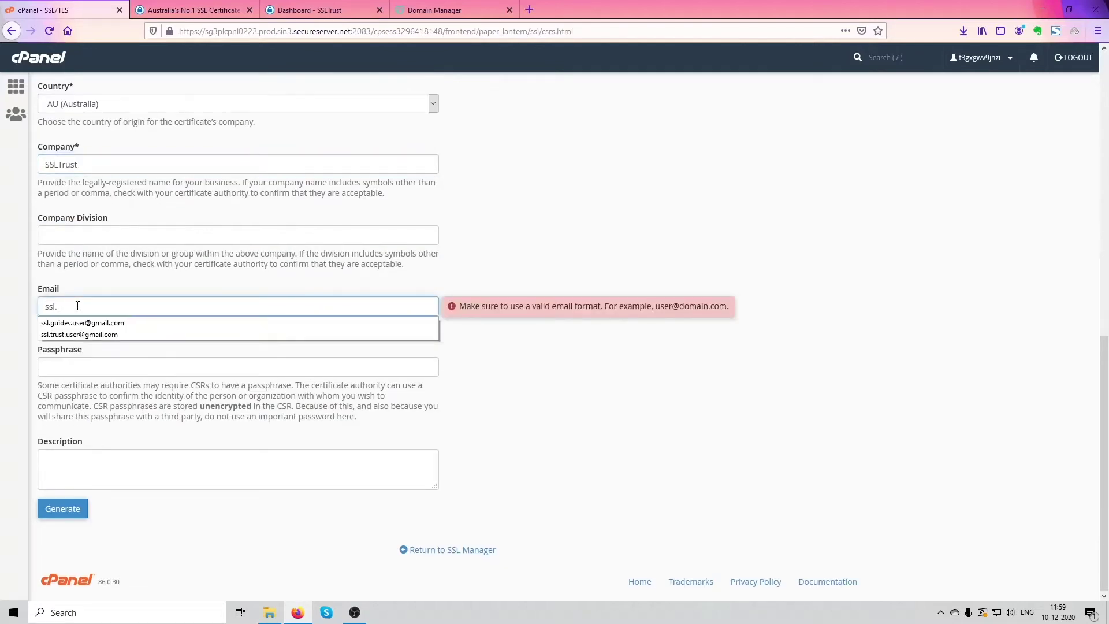
pyautogui.write('guides.')
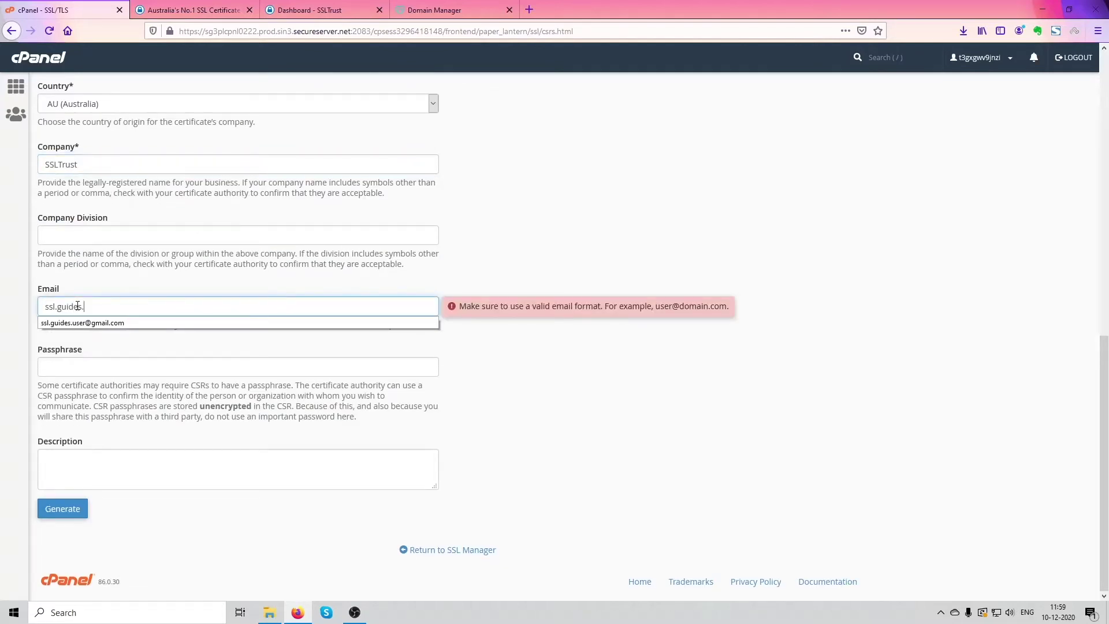
pyautogui.click(178, 323)
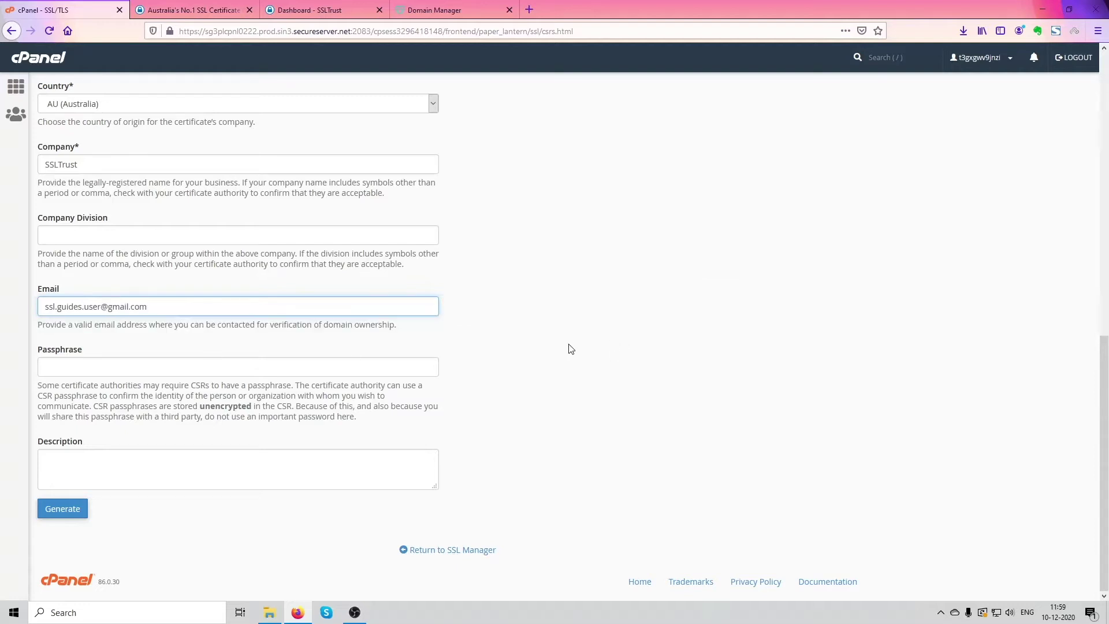
pyautogui.click(406, 392)
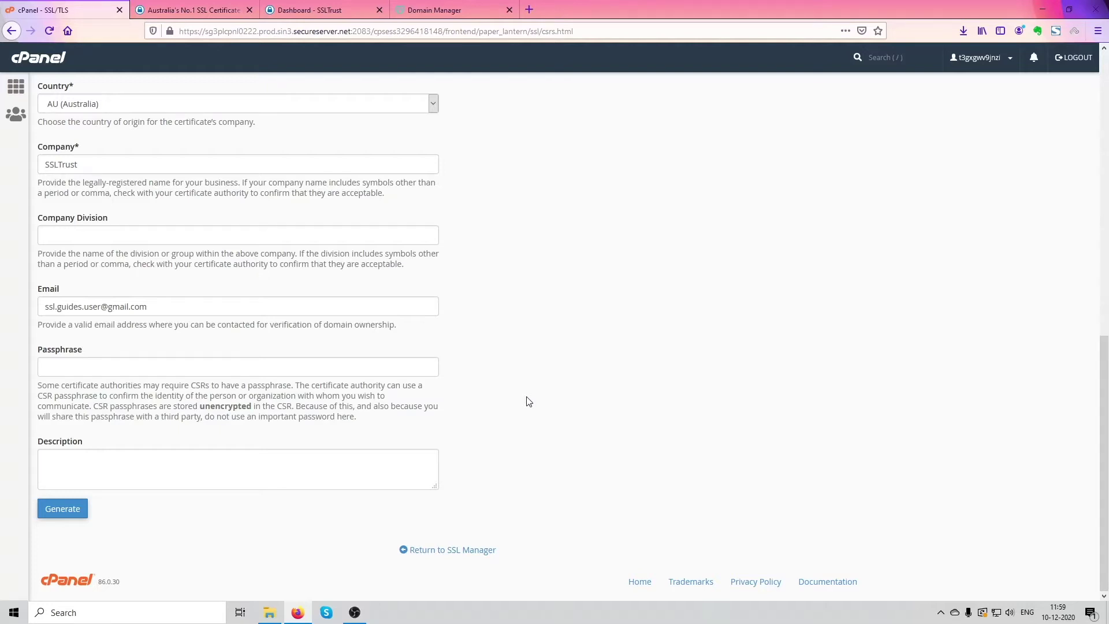
# Generate the certificate signing request, leaving the passphrase and description empty.
pyautogui.click(186, 465)
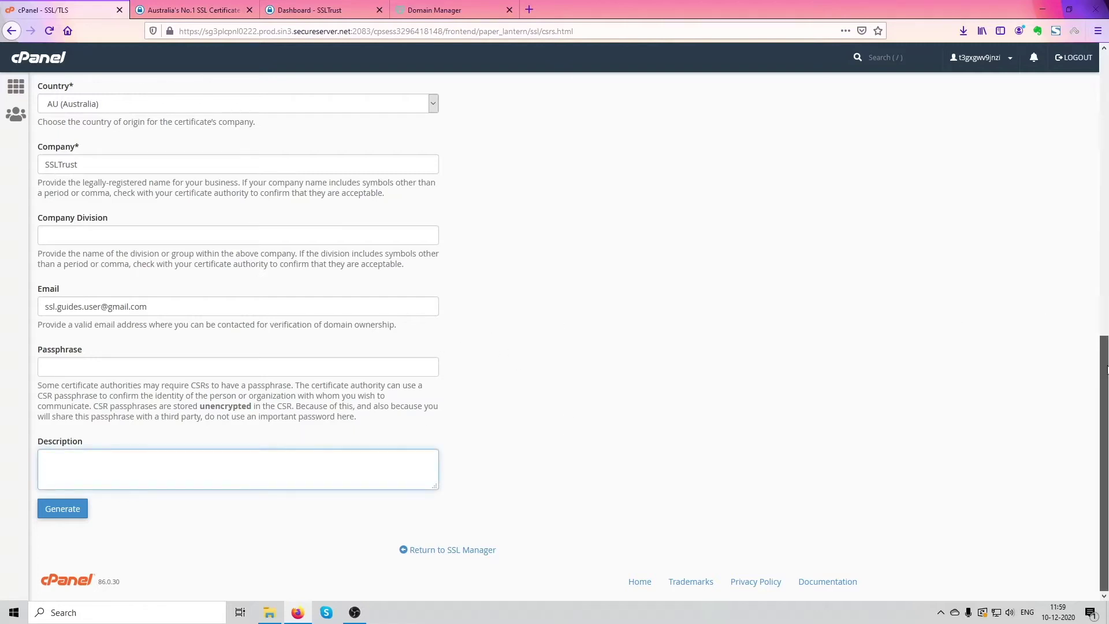
pyautogui.moveTo(1102, 377); pyautogui.dragTo(1102, 462)
pyautogui.scroll(2, 126, 326)
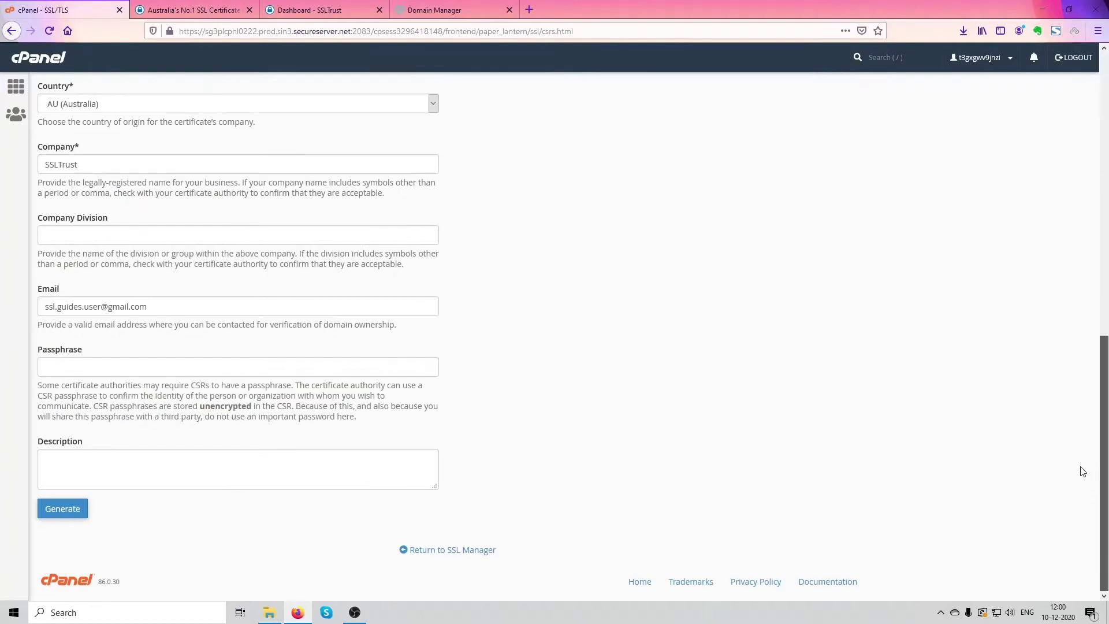
pyautogui.click(60, 514)
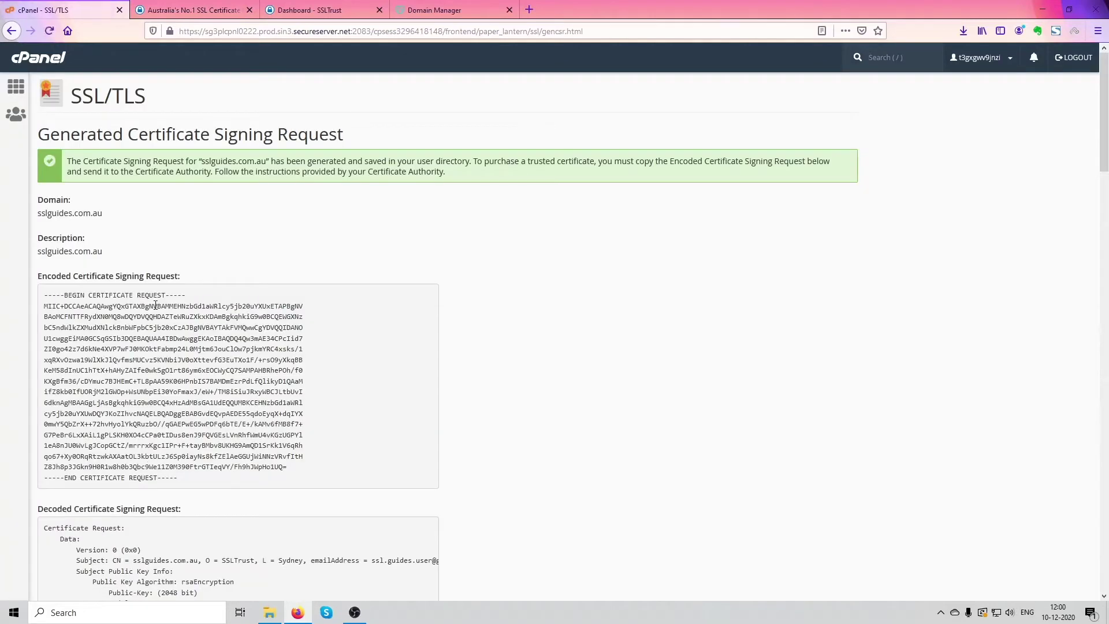
# Copy the entire encoded certificate signing request, including its BEGIN and END lines.
pyautogui.scroll(-1, 231, 306)
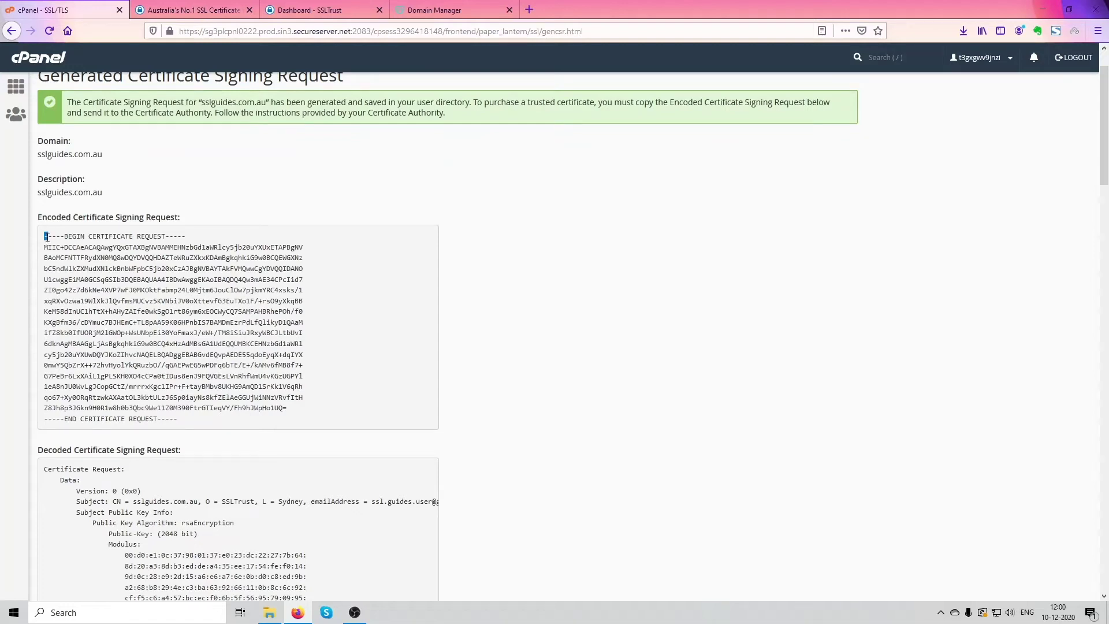
pyautogui.moveTo(50, 238); pyautogui.dragTo(180, 426)
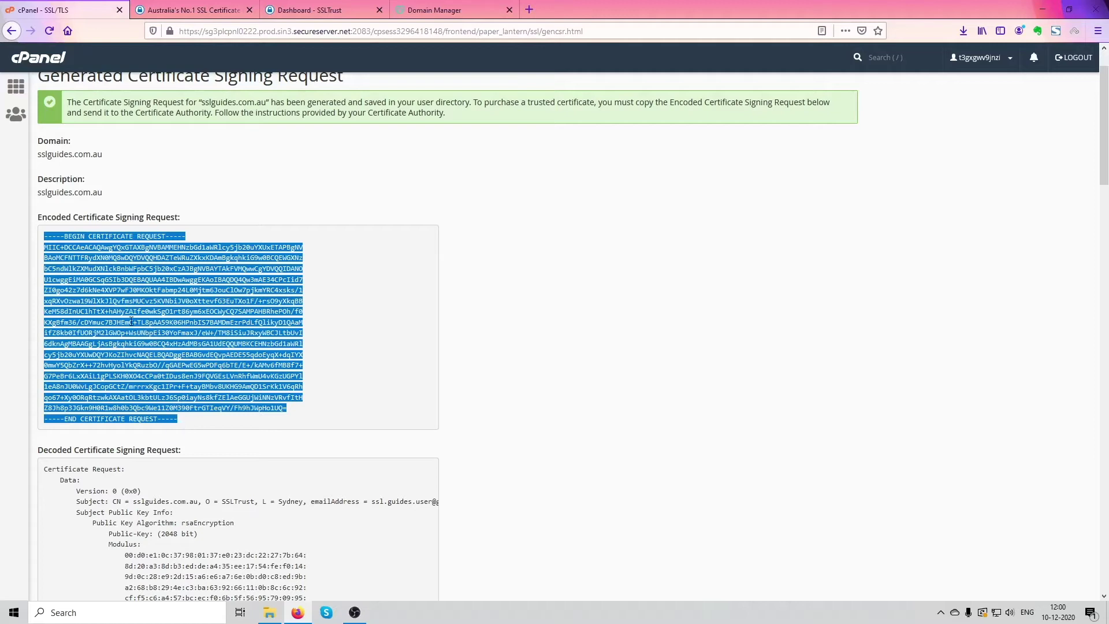
pyautogui.rightClick(158, 332)
pyautogui.click(181, 344)
pyautogui.click(559, 372)
pyautogui.scroll(-2, 290, 308)
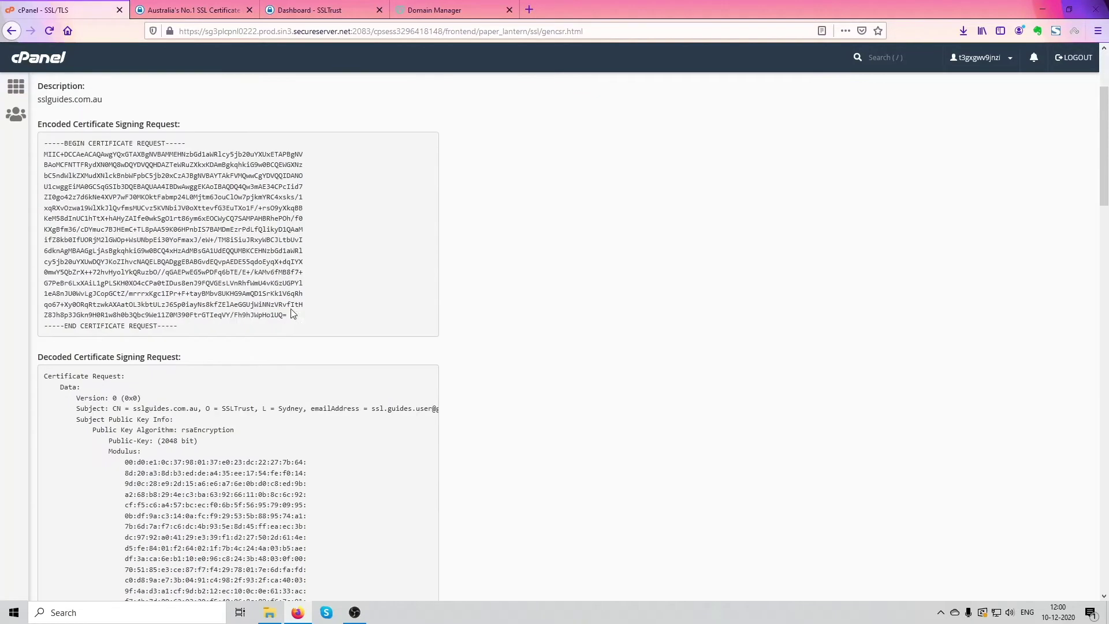
pyautogui.scroll(3, 292, 309)
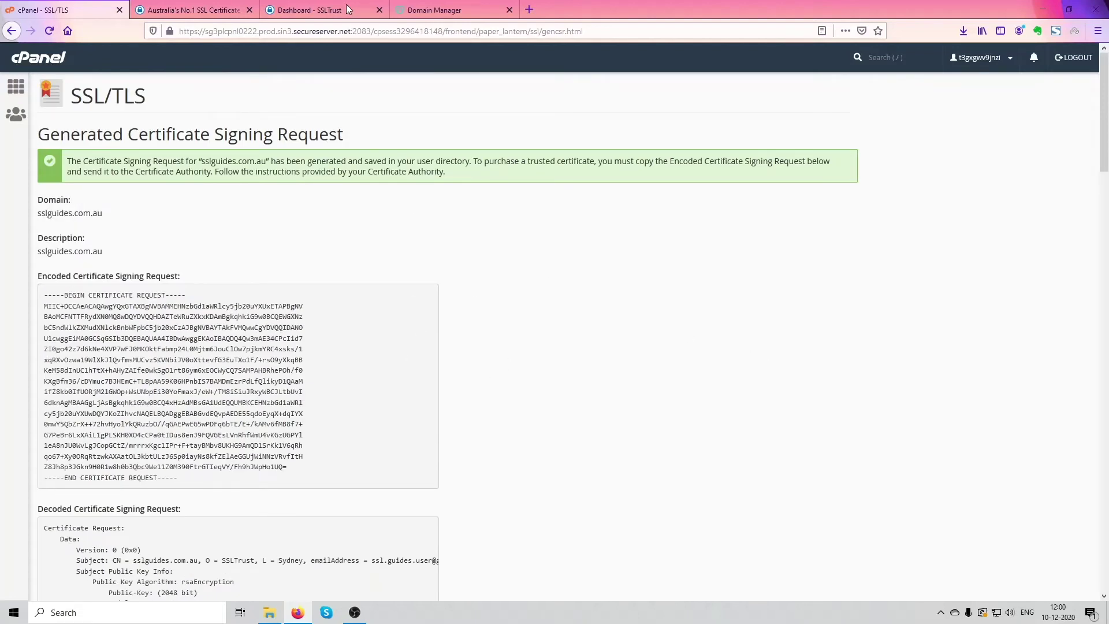
# Switch to the SSLTrust website and open its list of Standard SSL Certificates.
pyautogui.click(176, 14)
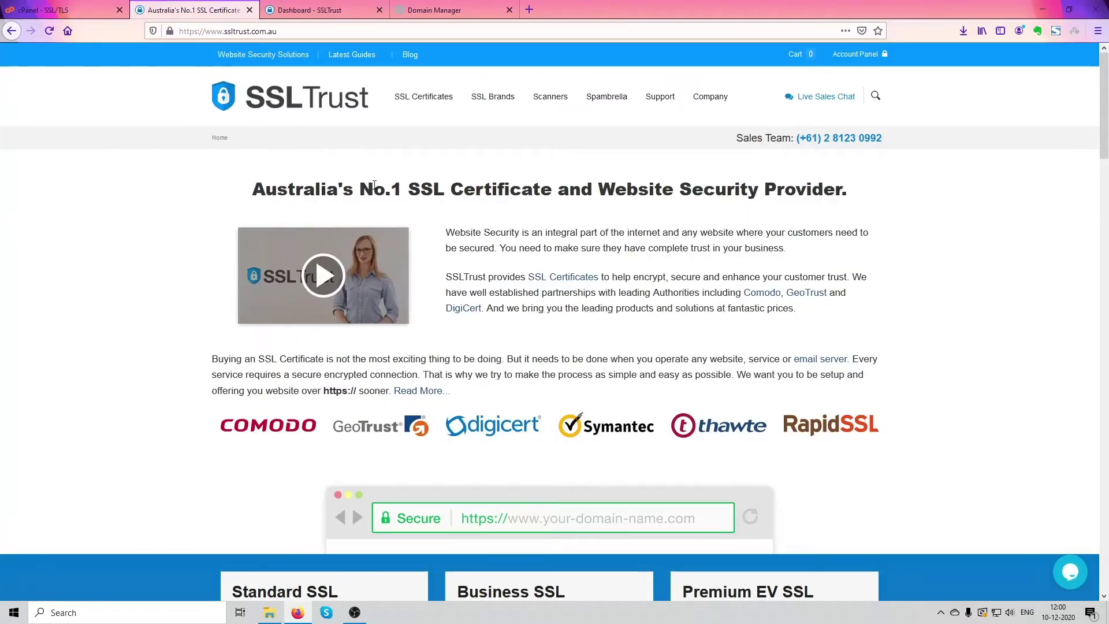
pyautogui.scroll(-4, 404, 150)
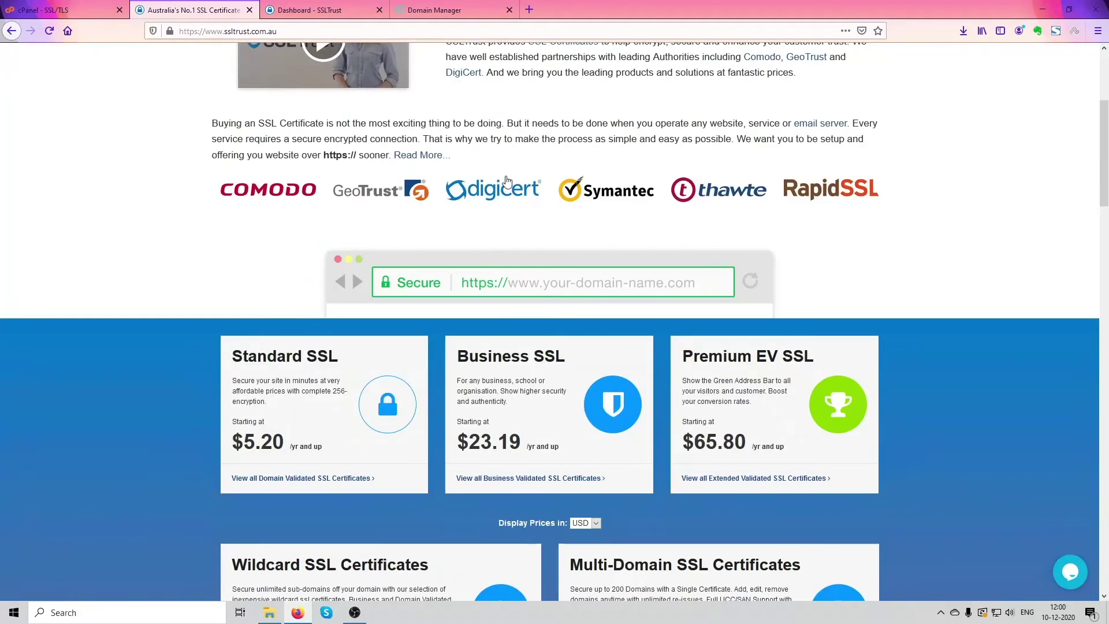
pyautogui.scroll(4, 489, 183)
pyautogui.moveTo(423, 98)
pyautogui.click(427, 134)
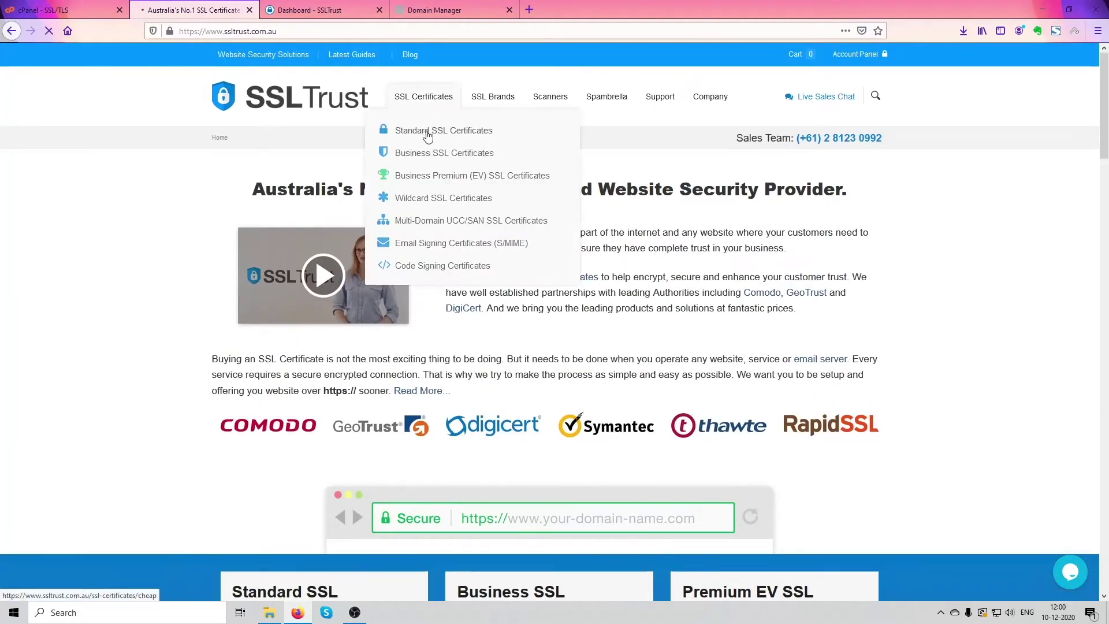
pyautogui.scroll(-3, 766, 311)
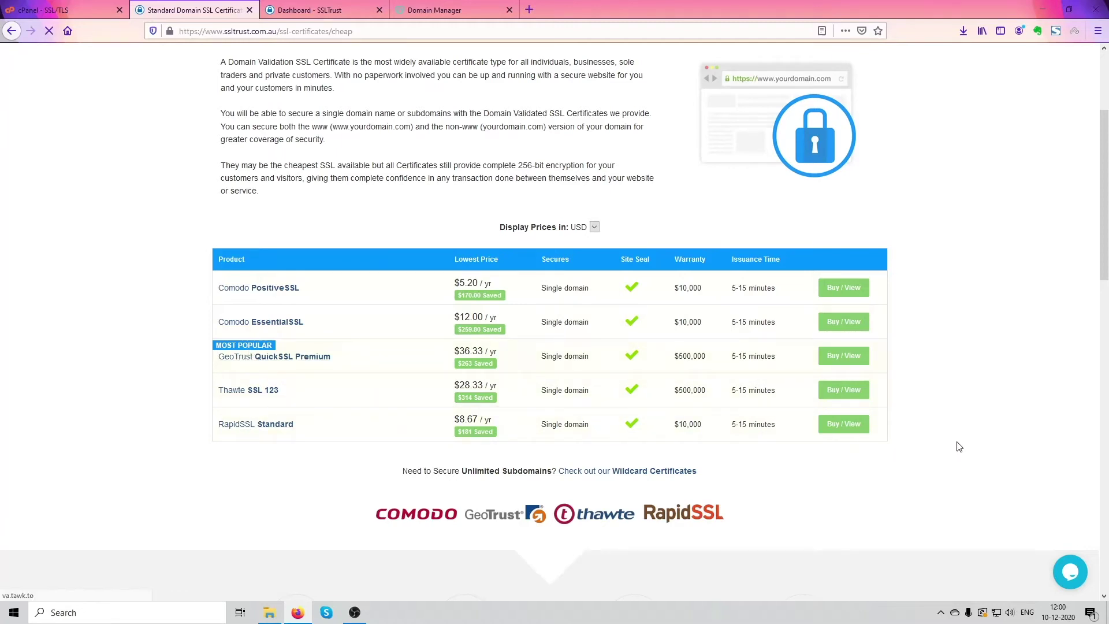
pyautogui.scroll(1, 959, 447)
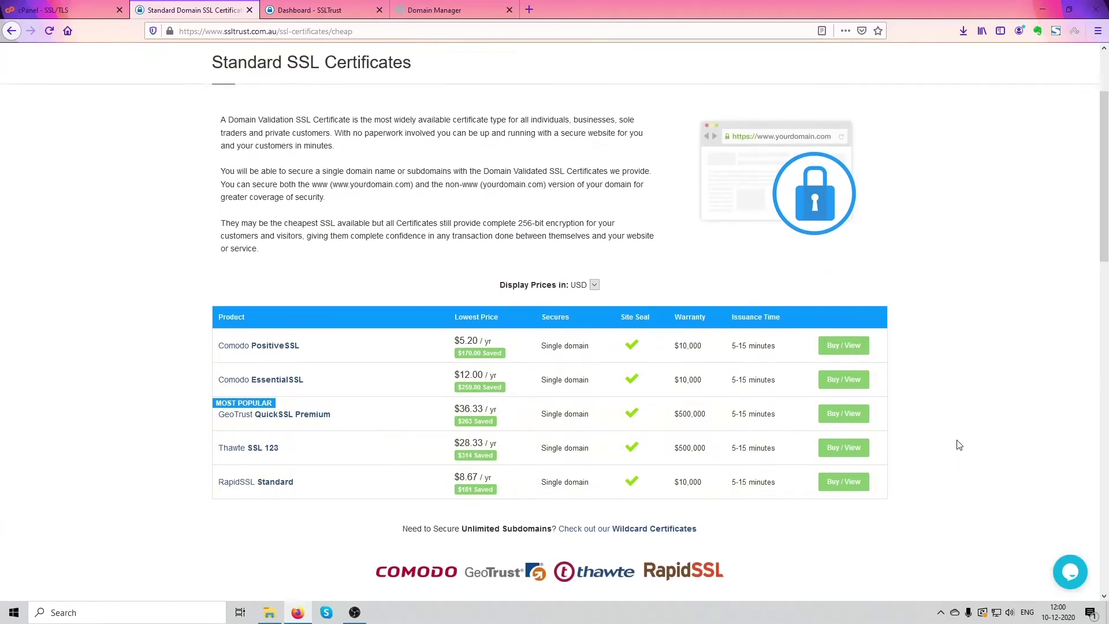
# Add a Comodo PositiveSSL certificate for 1 year to the shopping cart.
pyautogui.click(846, 347)
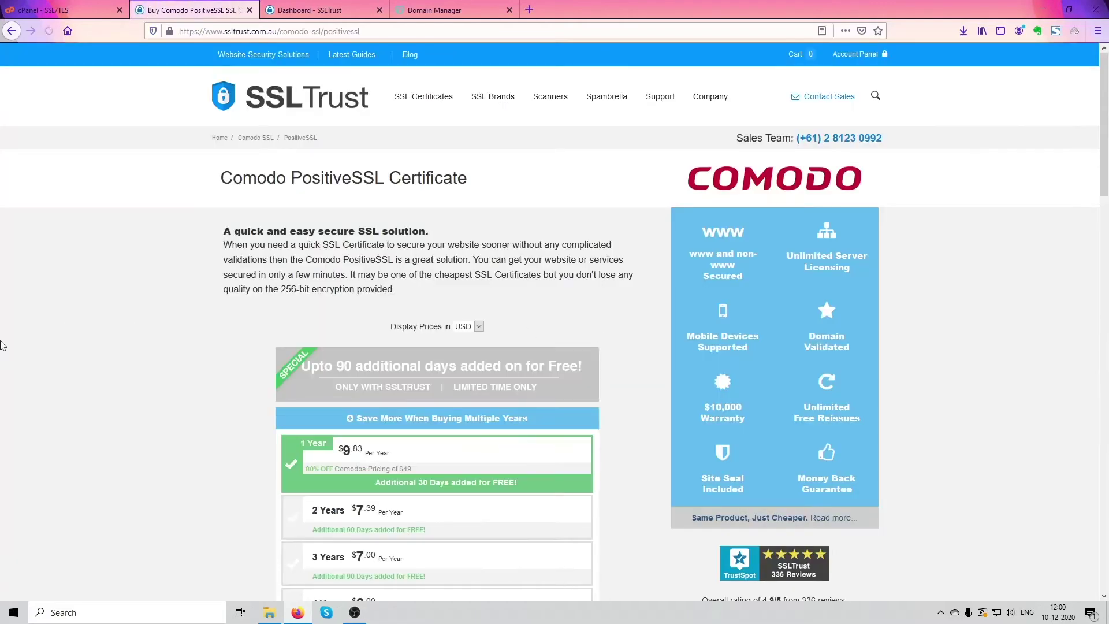
pyautogui.scroll(-3, 380, 313)
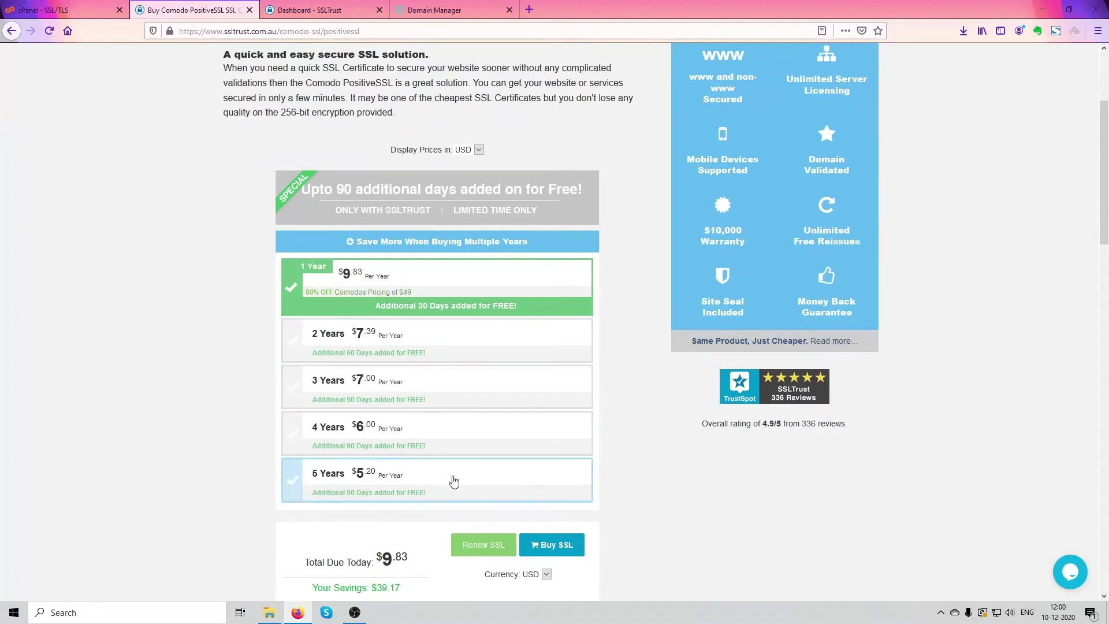
pyautogui.click(537, 546)
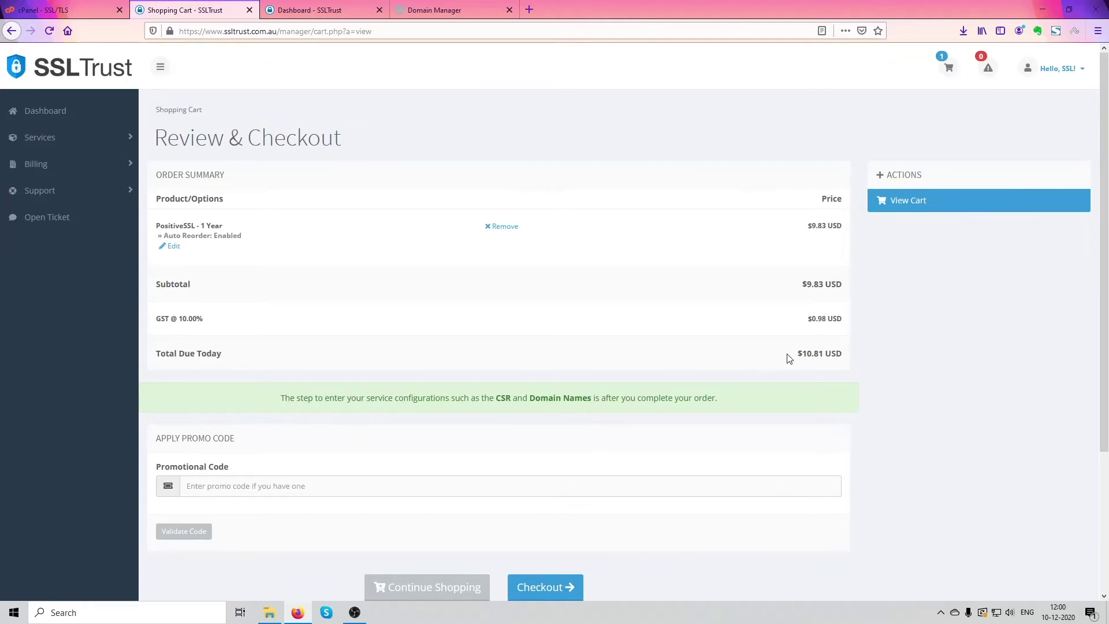
# Proceed from the cart to checkout and review the billing details and payment methods.
pyautogui.scroll(-3, 855, 347)
pyautogui.scroll(2, 854, 345)
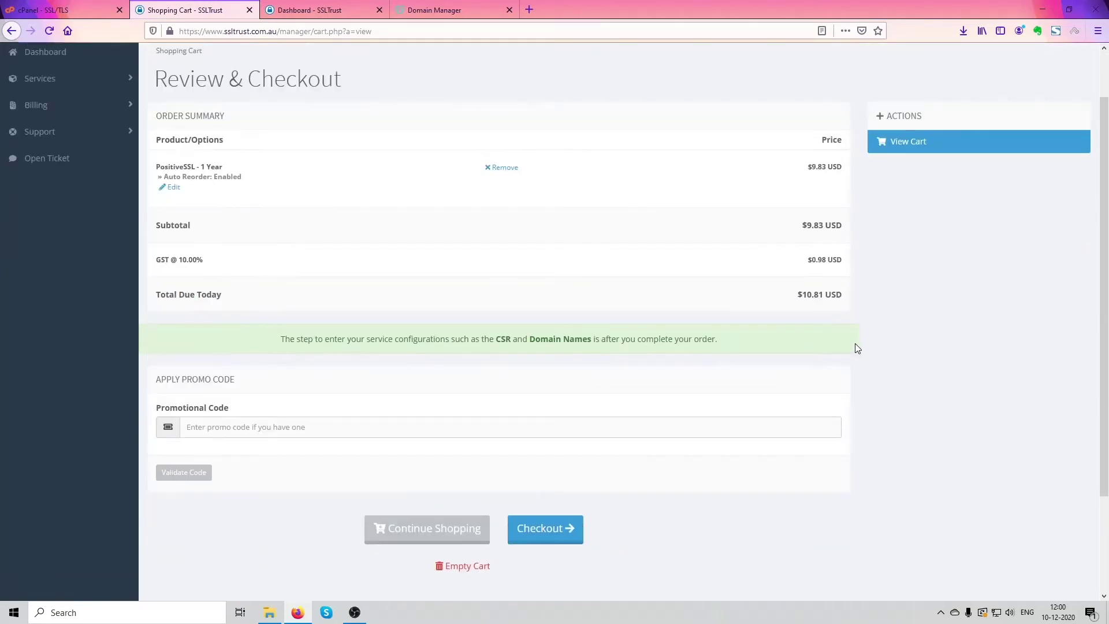
pyautogui.click(565, 532)
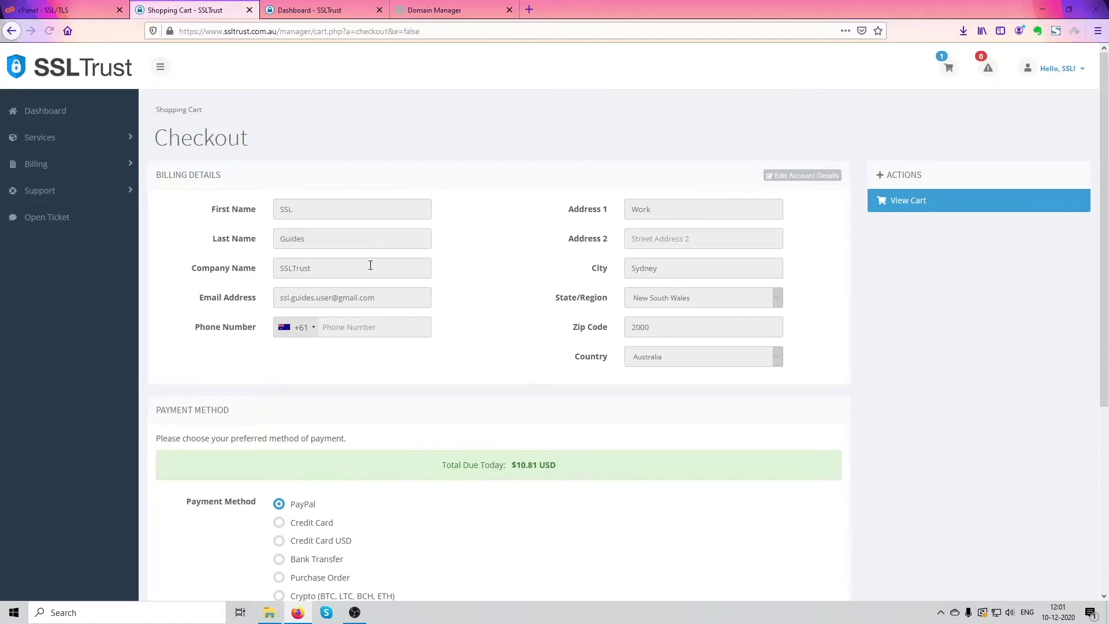
pyautogui.scroll(-1, 374, 283)
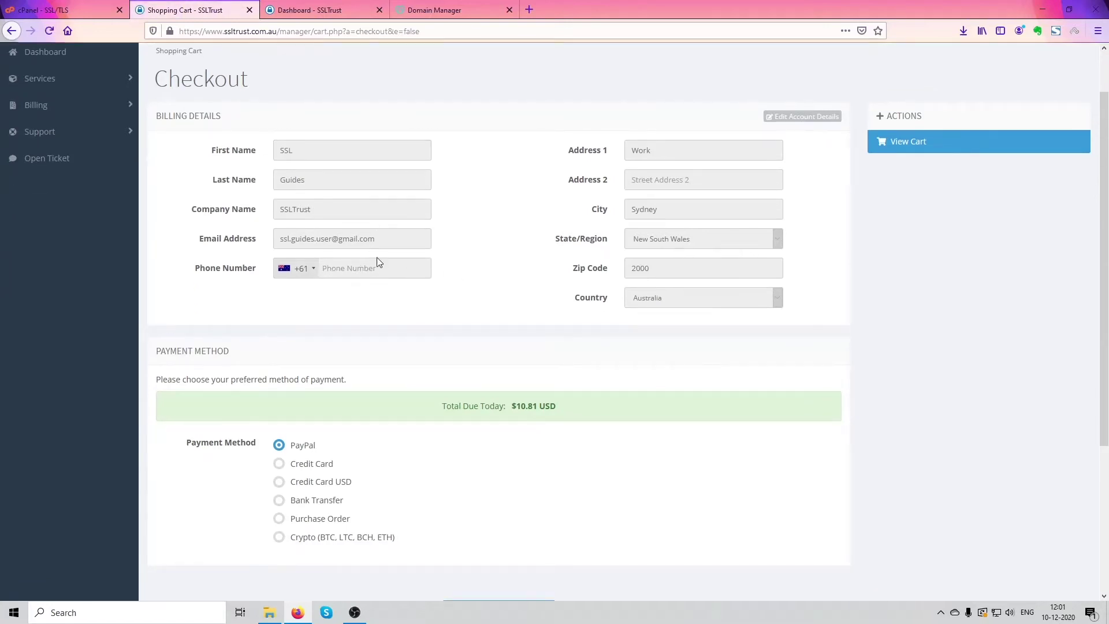
pyautogui.scroll(-3, 624, 272)
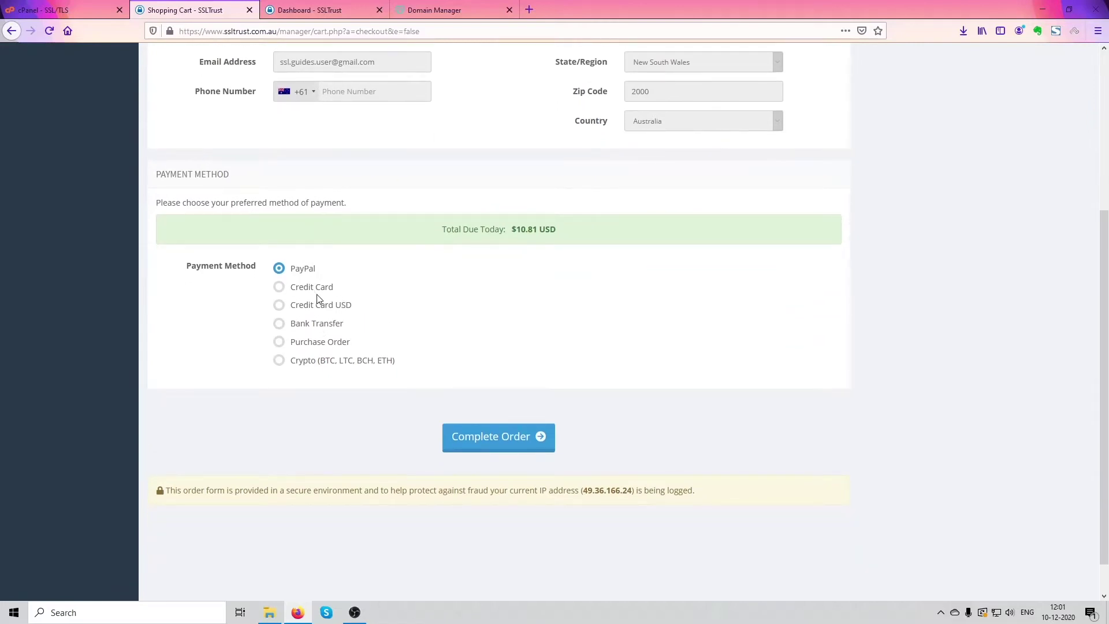
pyautogui.scroll(3, 638, 435)
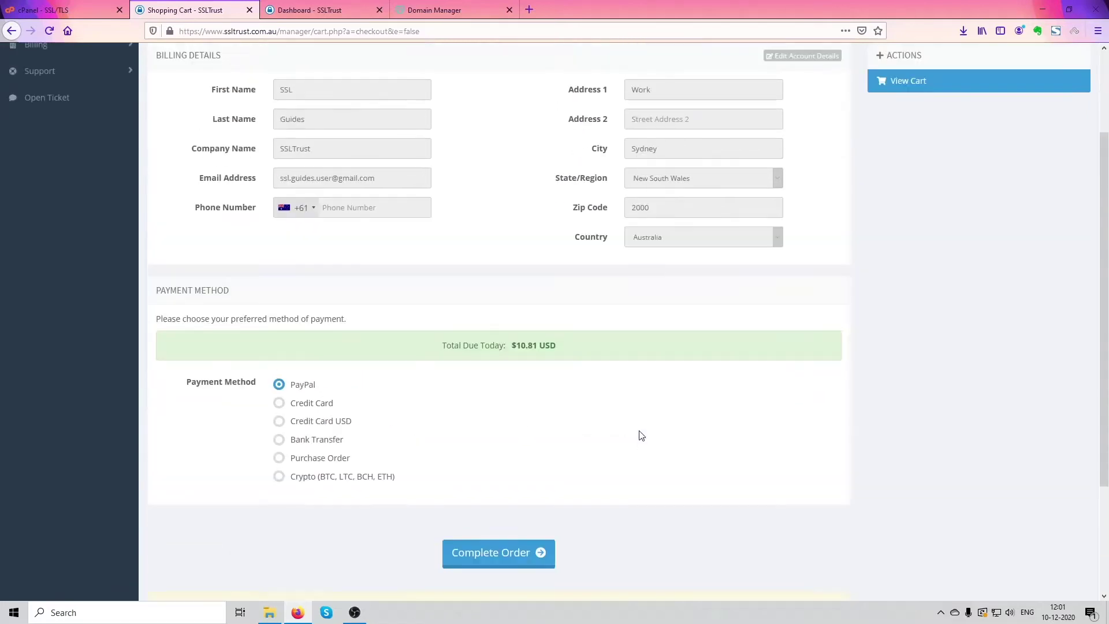
pyautogui.scroll(-3, 537, 404)
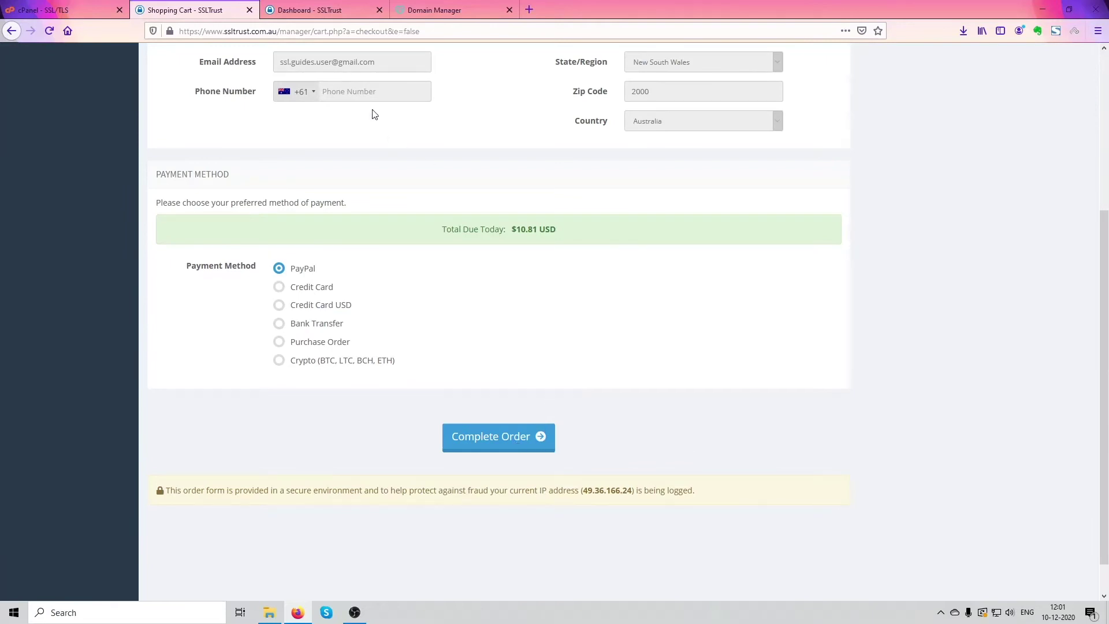
# Close the checkout page and open the certificate configuration for the active PositiveSSL - 1 Year service.
pyautogui.click(249, 10)
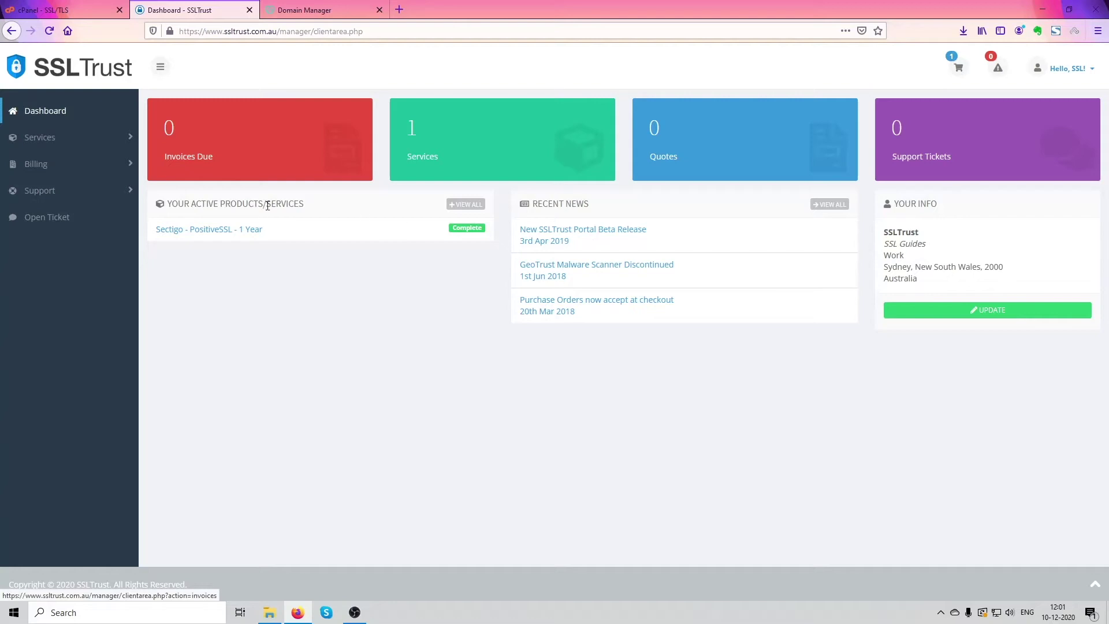
pyautogui.click(224, 231)
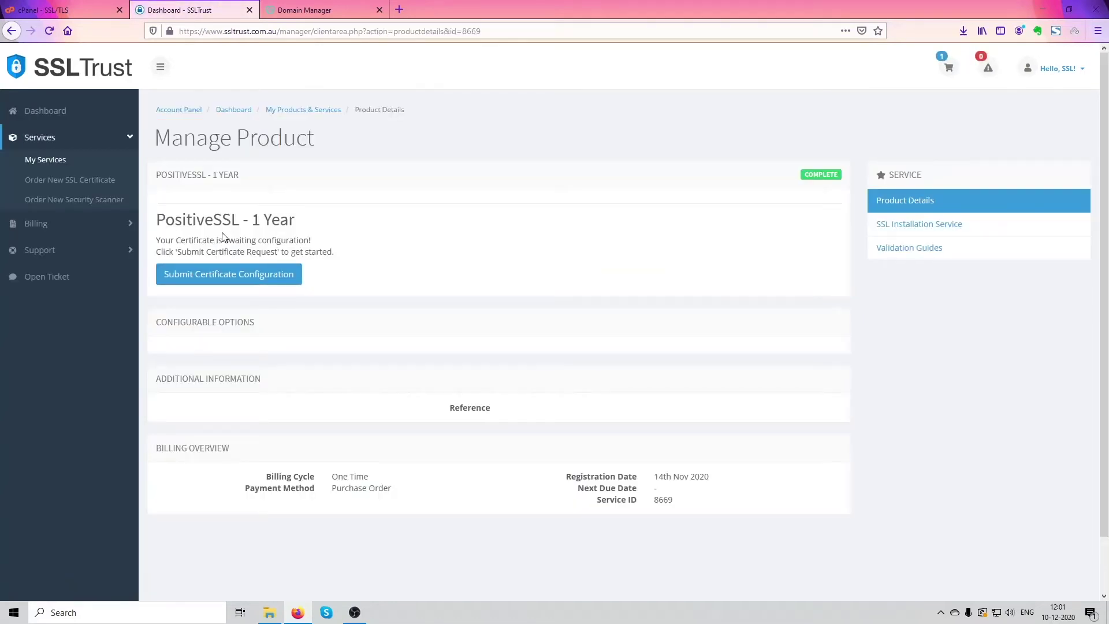
pyautogui.click(236, 282)
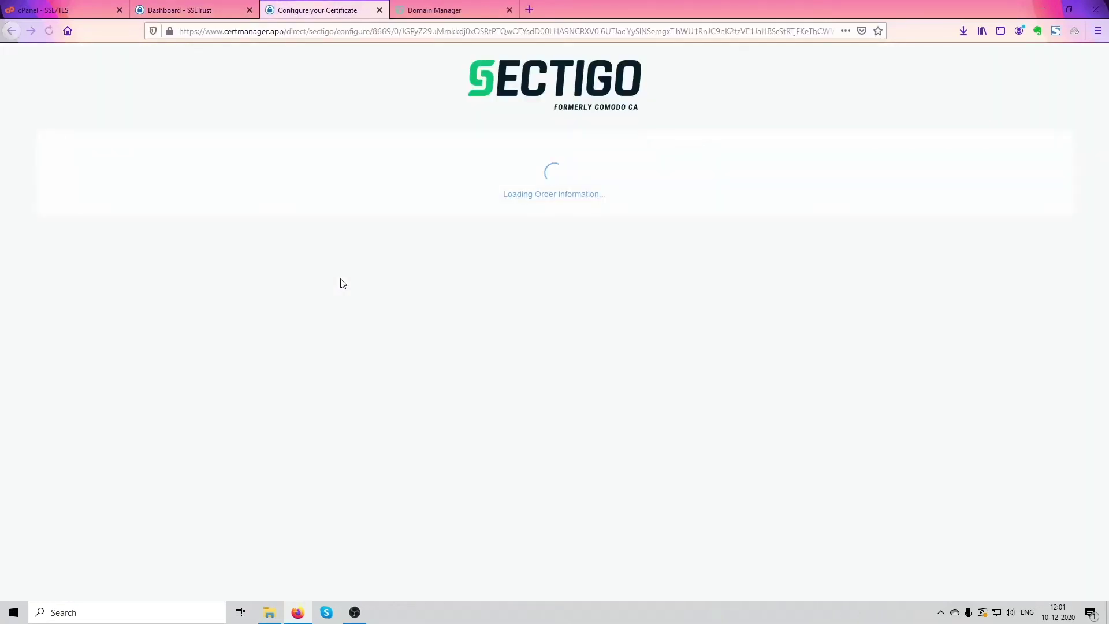
# Paste the copied certificate signing request into the certificate configuration form and verify it.
pyautogui.scroll(-3, 346, 323)
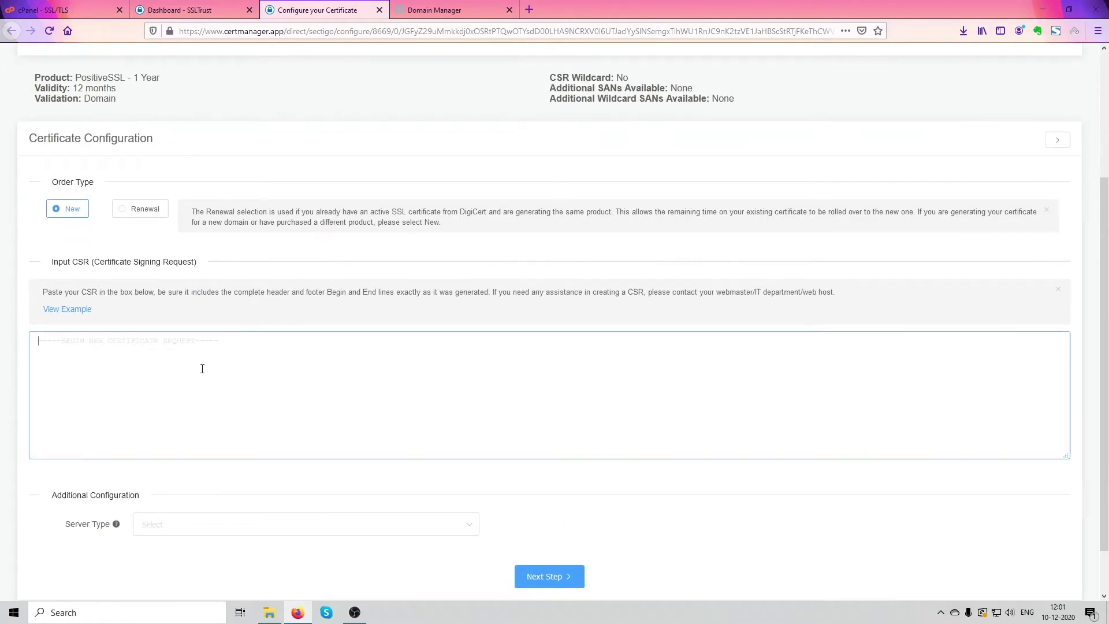
pyautogui.hotkey('ctrl', 'v')
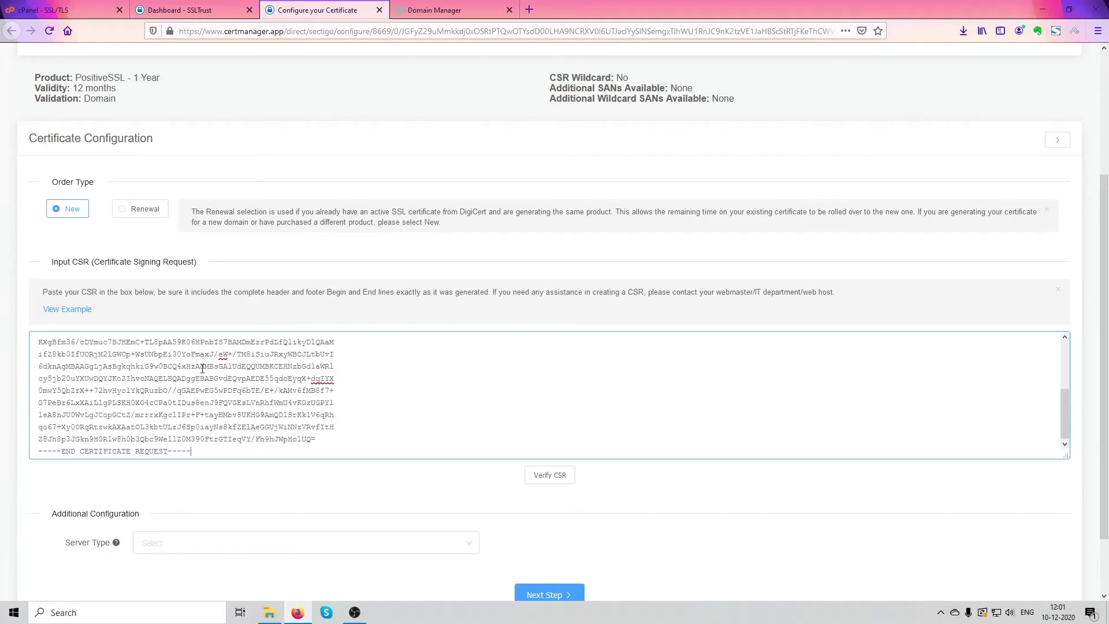
pyautogui.scroll(3, 183, 402)
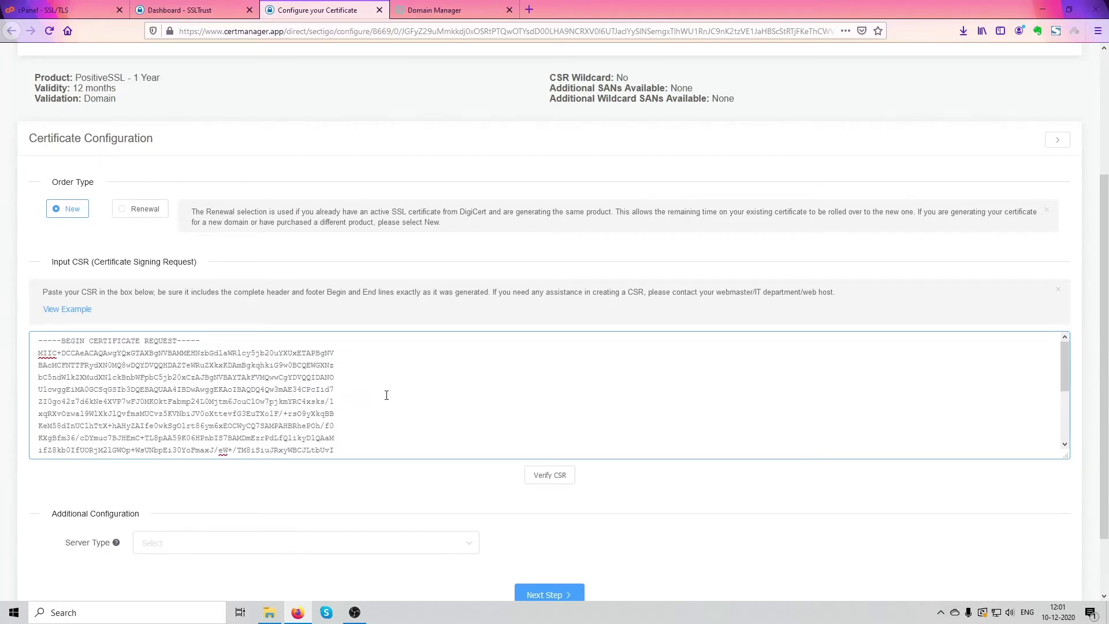
pyautogui.scroll(-3, 392, 387)
pyautogui.click(560, 475)
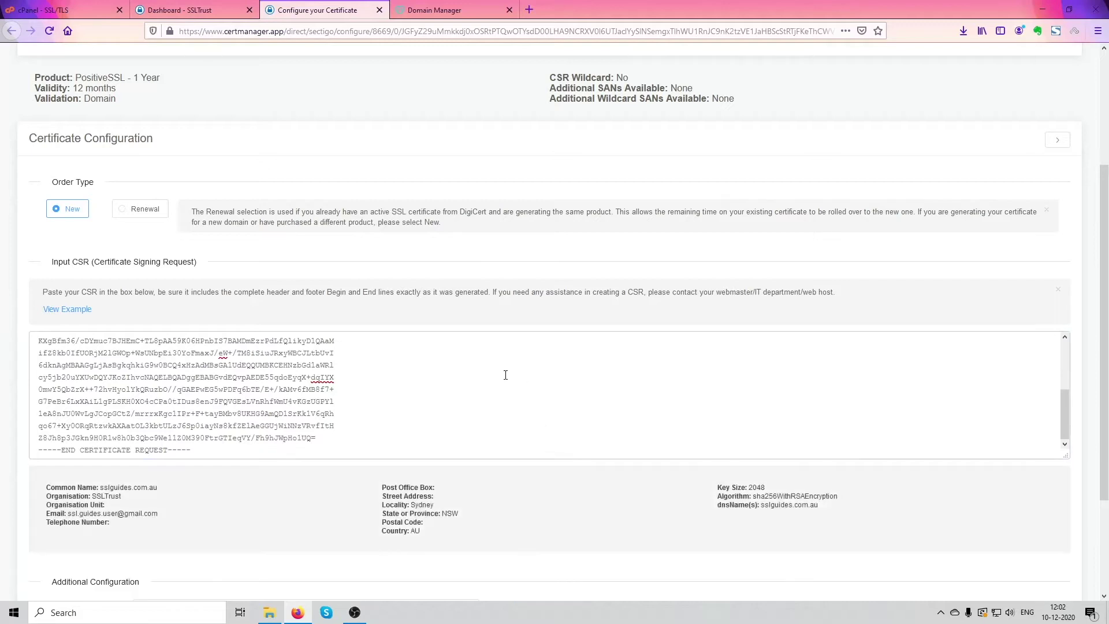
pyautogui.scroll(-1, 274, 417)
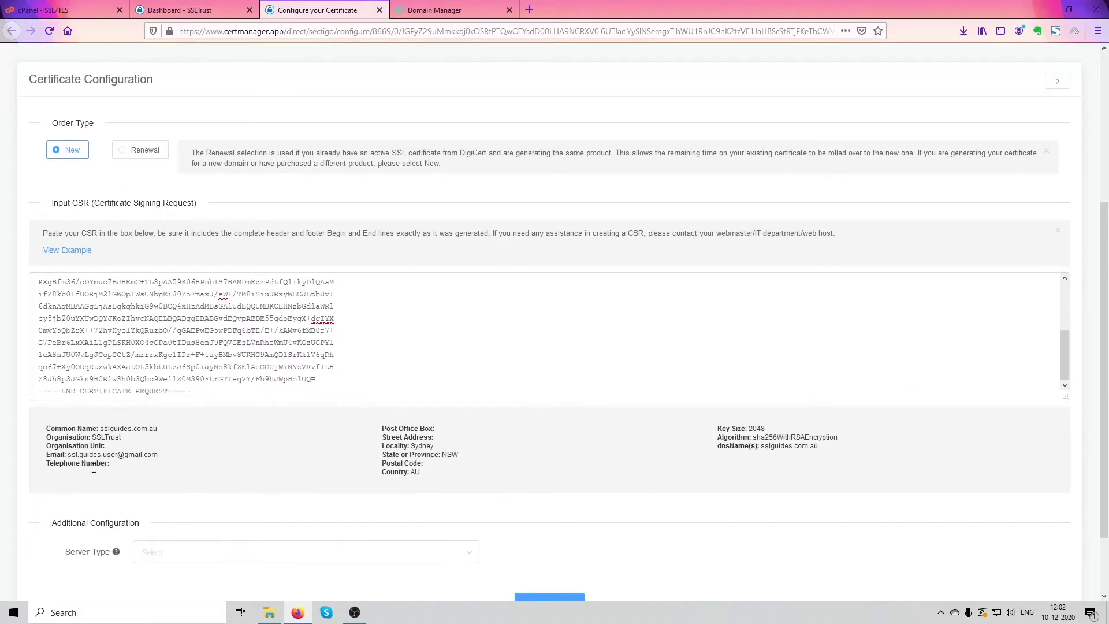
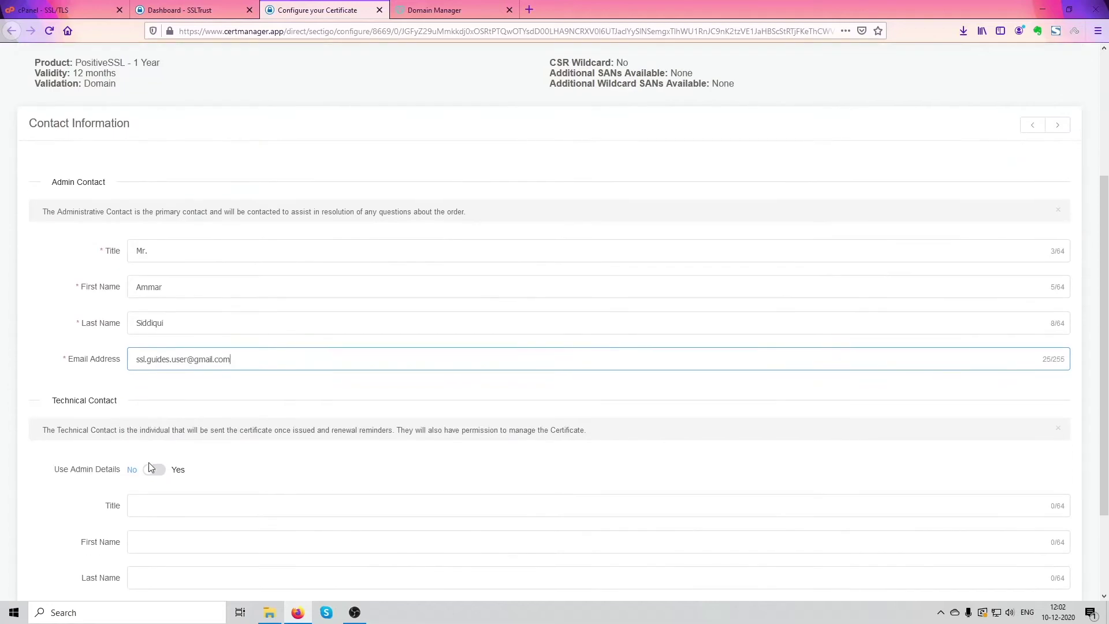
# Use the admin contact's details for the technical contact and continue to domain control validation.
pyautogui.scroll(-1, 205, 421)
pyautogui.click(273, 407)
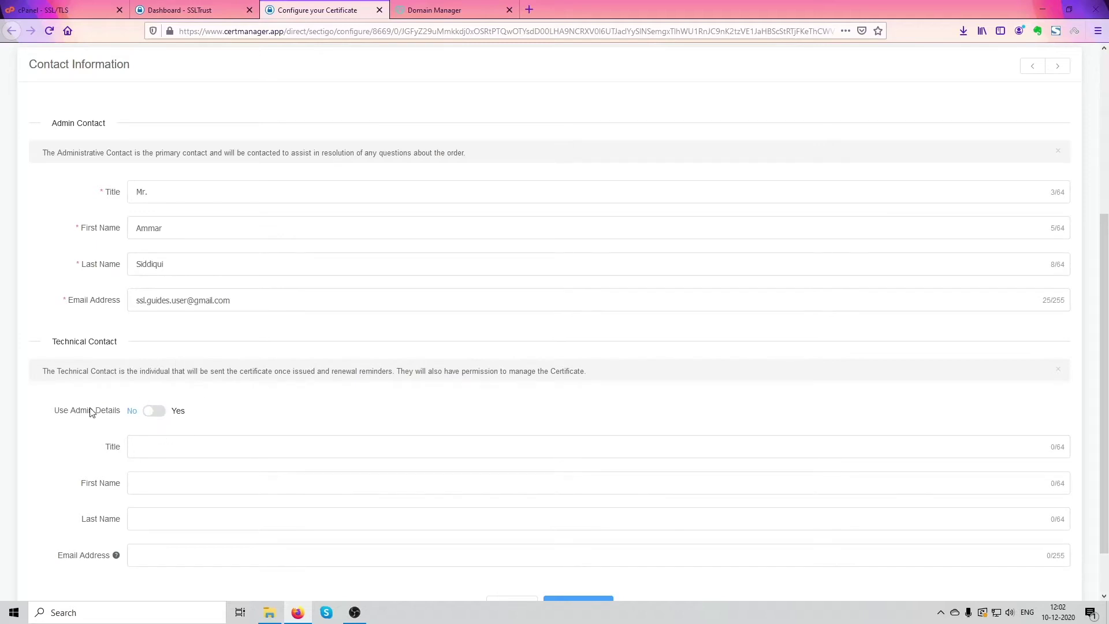
pyautogui.click(151, 412)
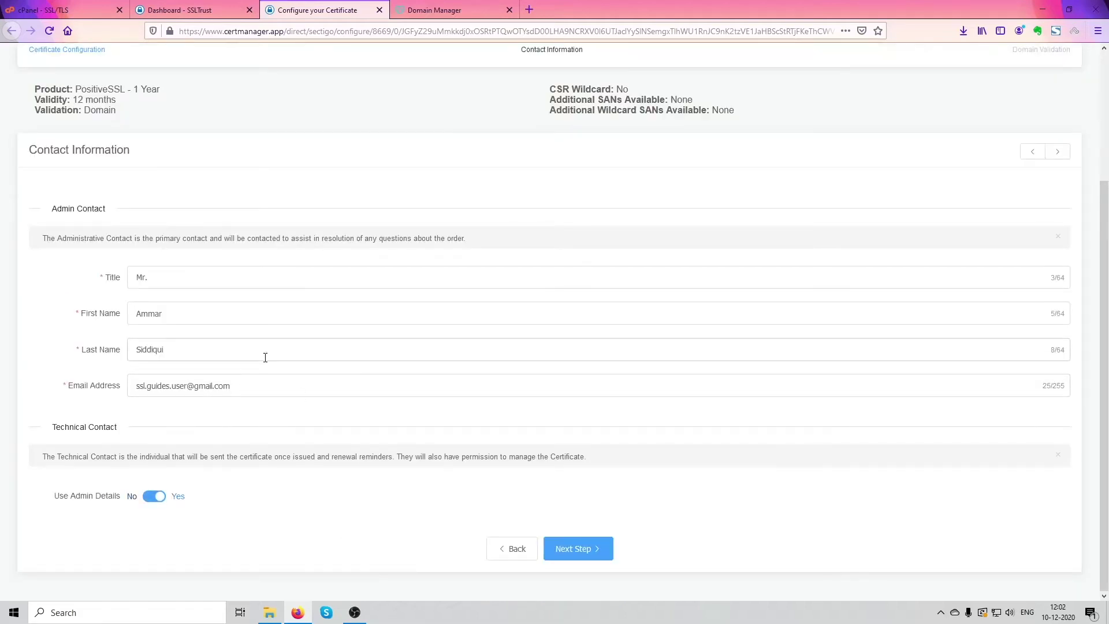
pyautogui.click(594, 553)
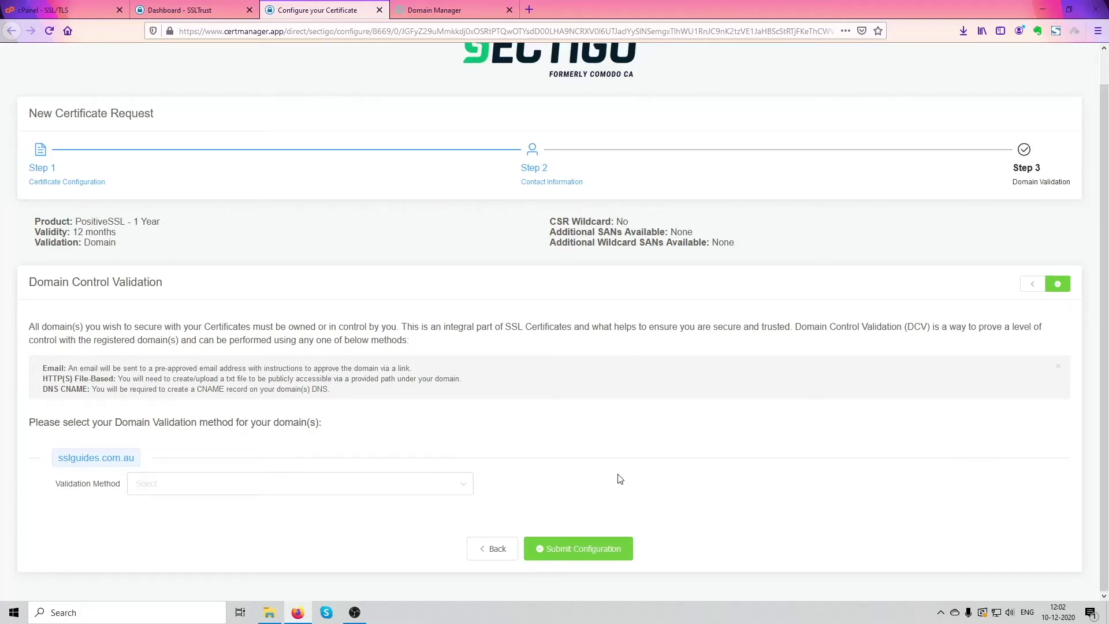
# Set the validation method for sslguides.com.au to Email and view the available approval email addresses.
pyautogui.scroll(1, 666, 449)
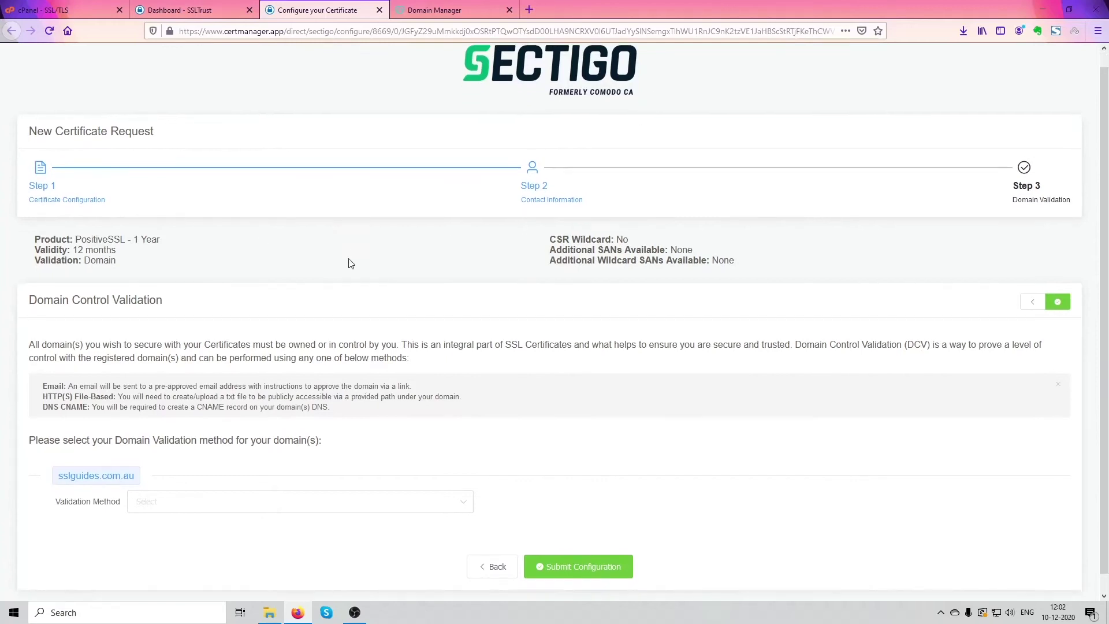
pyautogui.scroll(-1, 347, 263)
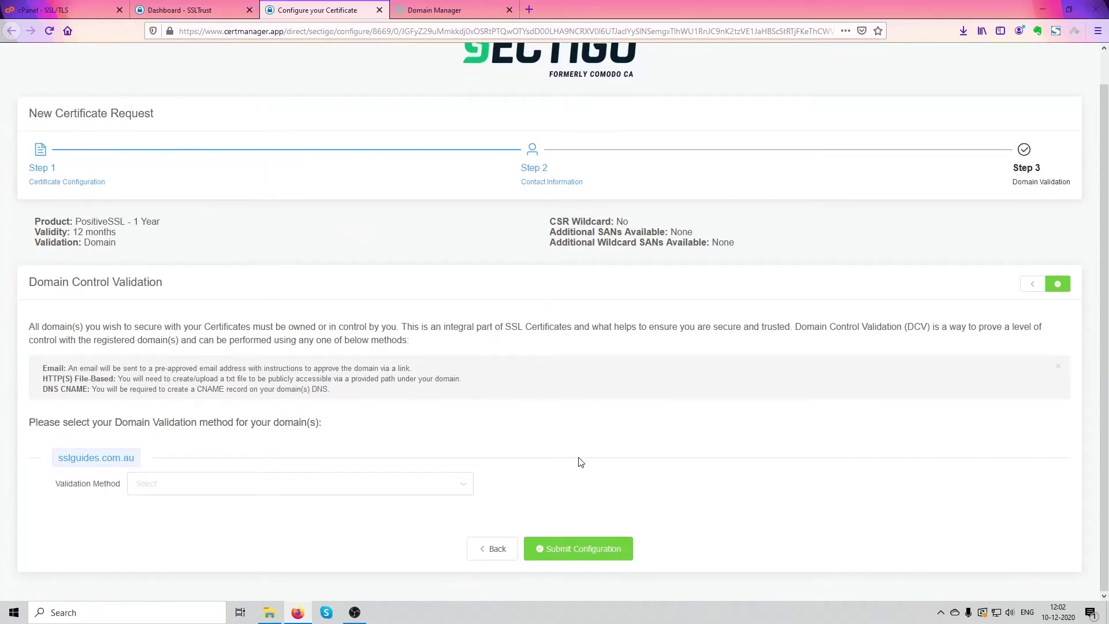
pyautogui.click(324, 492)
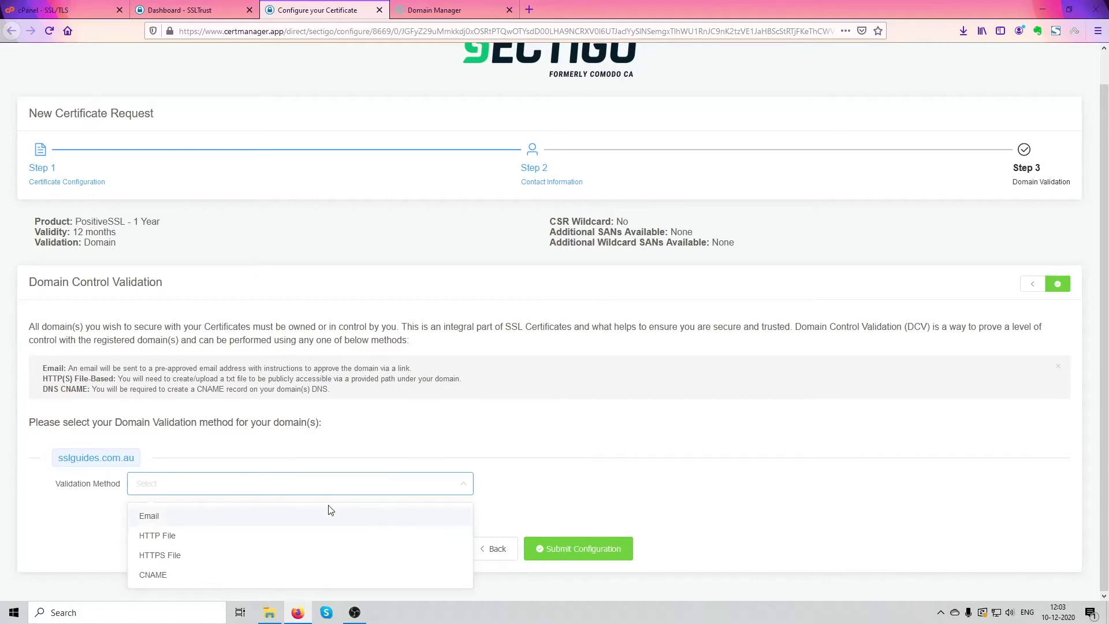
pyautogui.click(196, 516)
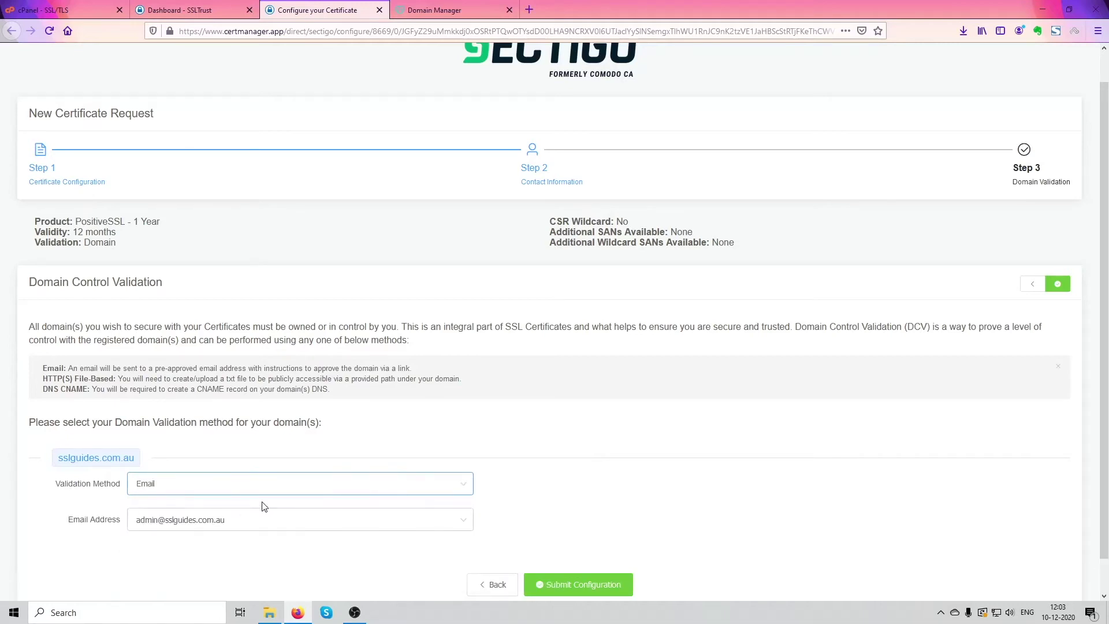
pyautogui.scroll(-1, 228, 497)
pyautogui.click(322, 484)
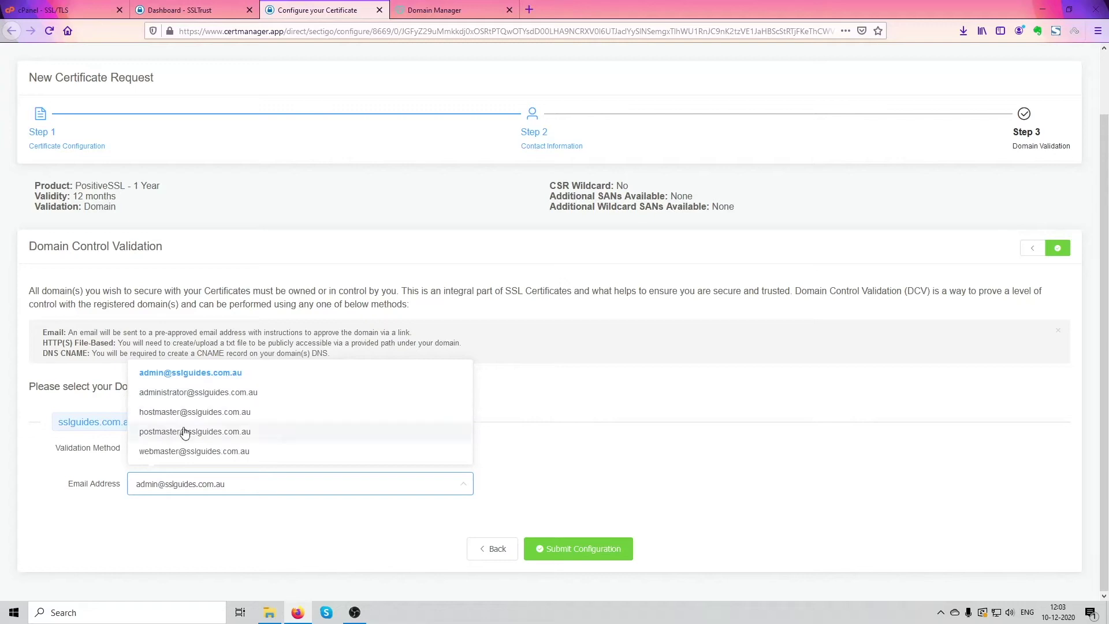
pyautogui.click(582, 452)
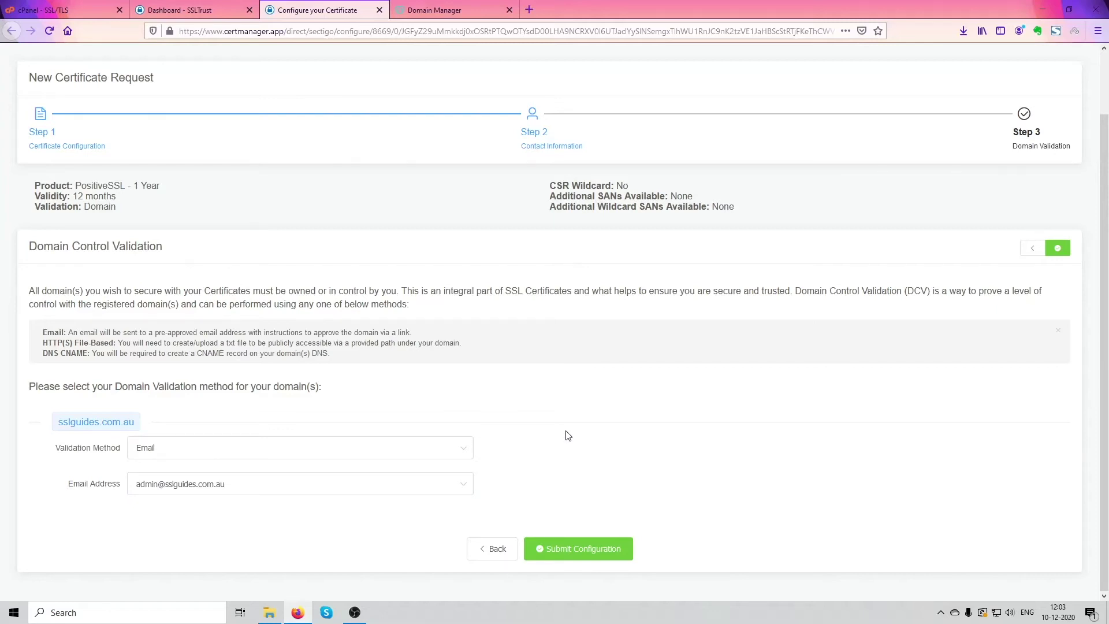
# Set the validation method for sslguides.com.au to HTTP File and select the validation file's path and name.
pyautogui.click(331, 455)
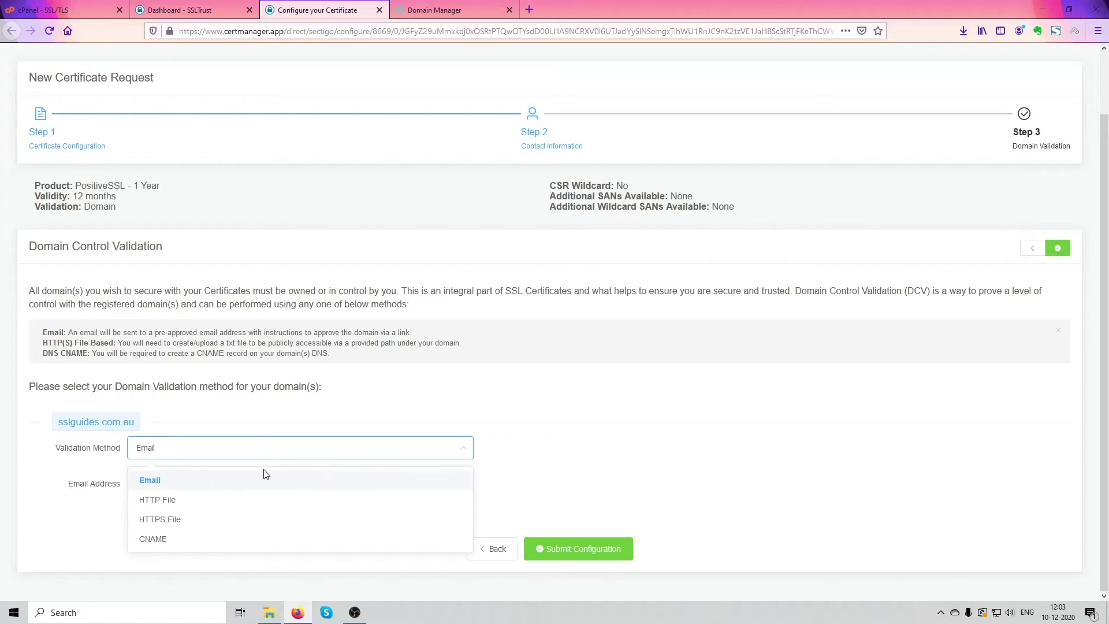
pyautogui.click(202, 501)
pyautogui.scroll(-2, 399, 412)
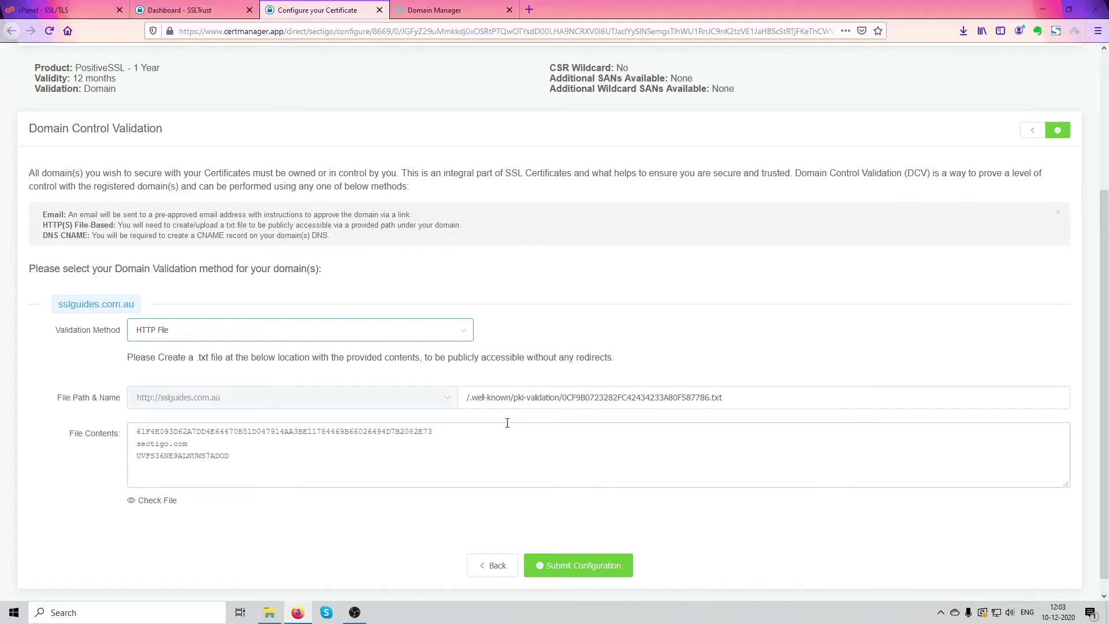
pyautogui.moveTo(750, 400); pyautogui.dragTo(440, 418)
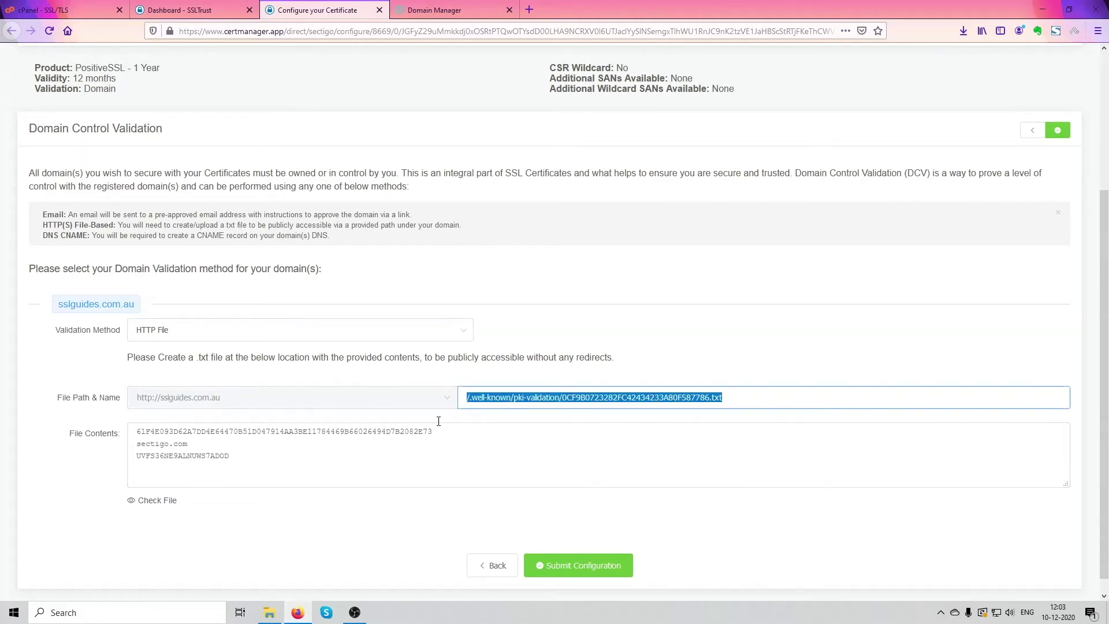
# Review the HTTP validation file's path and contents, and set the validation method for sslguides.com.au to CNAME.
pyautogui.click(891, 396)
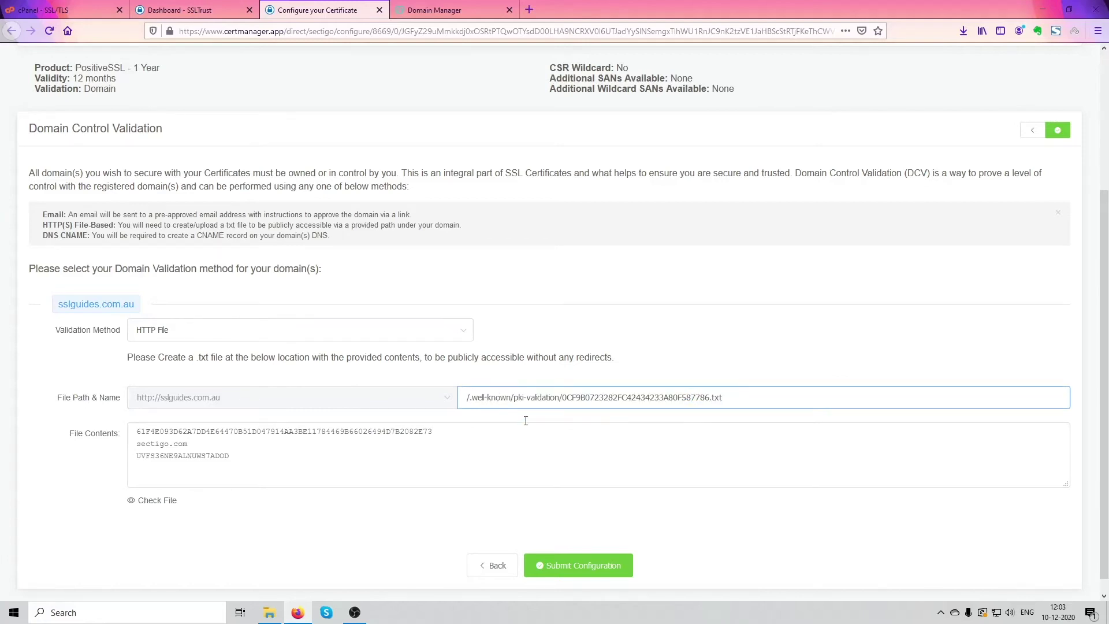
pyautogui.moveTo(770, 408); pyautogui.dragTo(799, 401)
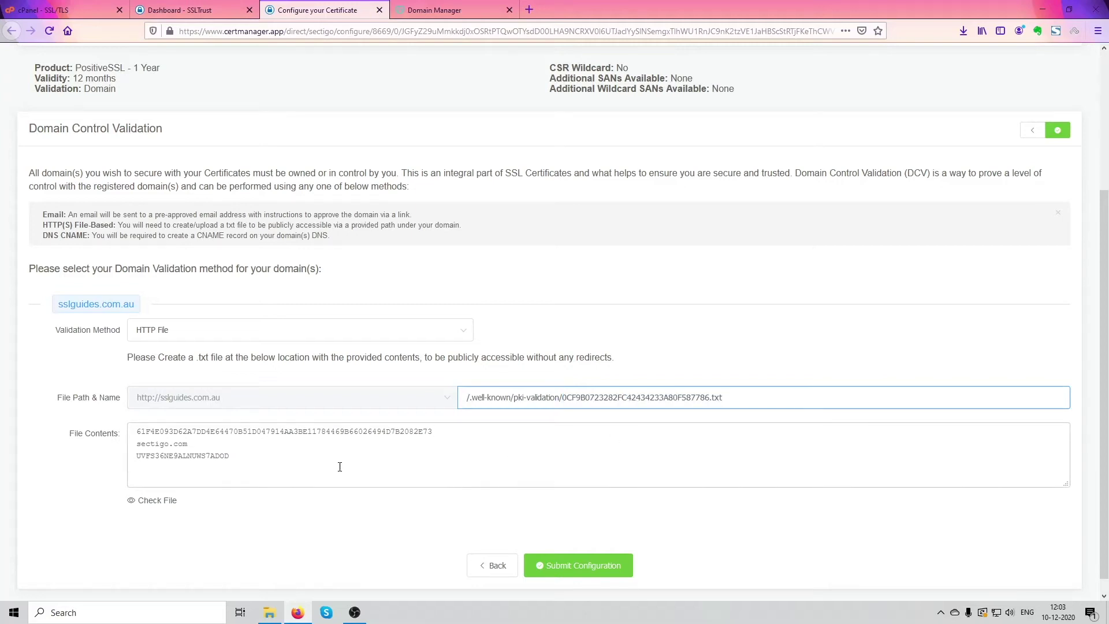
pyautogui.moveTo(283, 468); pyautogui.dragTo(368, 488)
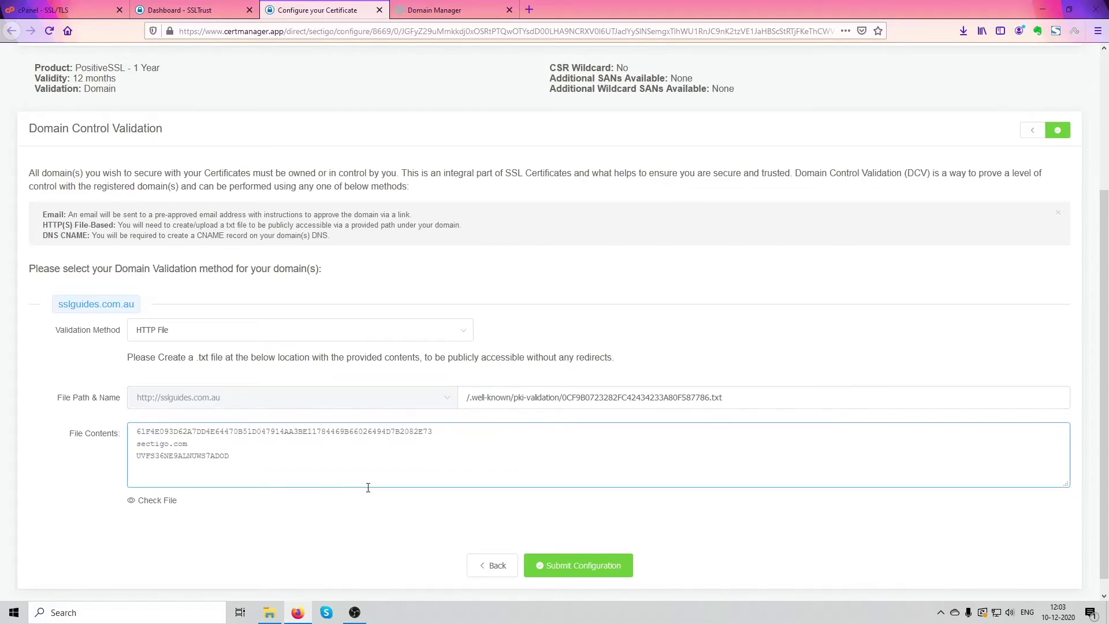
pyautogui.click(421, 334)
pyautogui.click(275, 430)
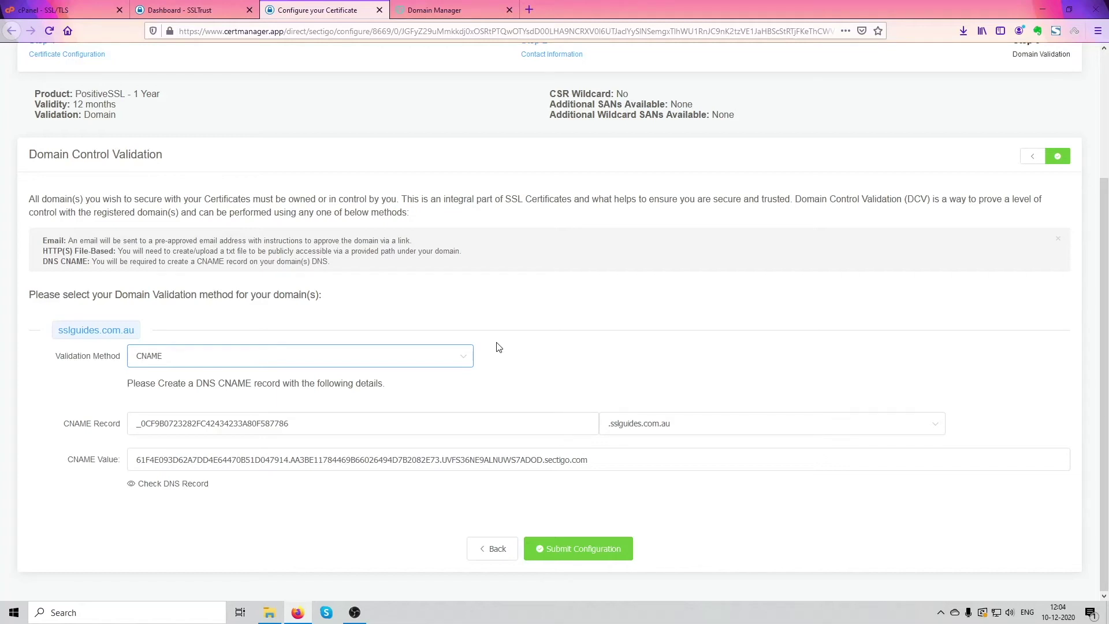
# Open GoDaddy's DNS Management in a new browser tab and load the records of sslguides.com.au.
pyautogui.click(529, 9)
pyautogui.write('dnschecker.org/')
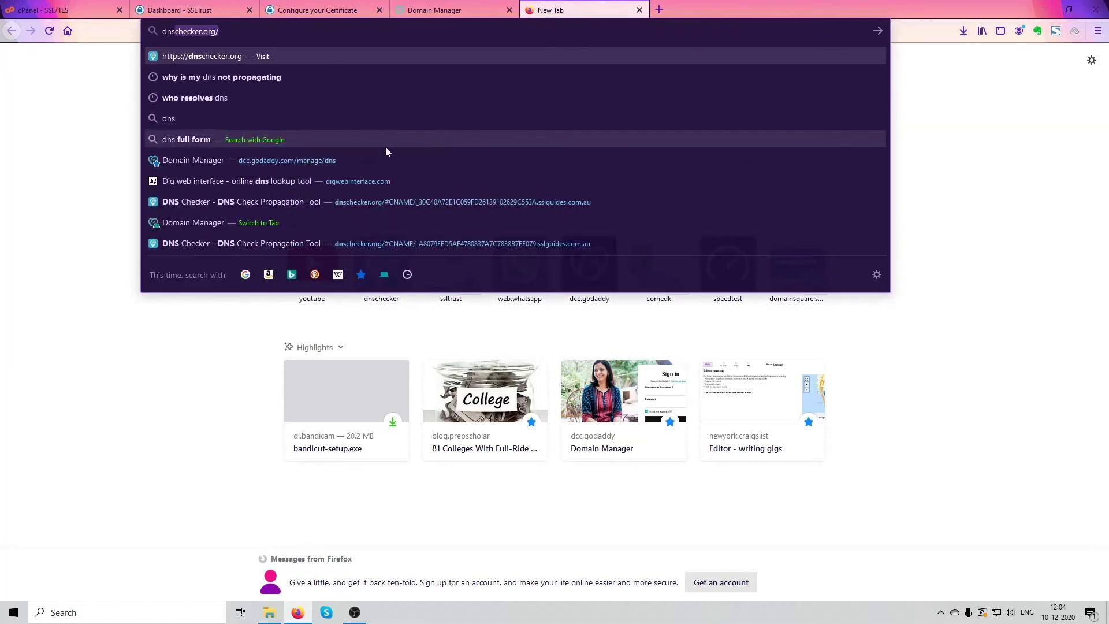
pyautogui.click(387, 159)
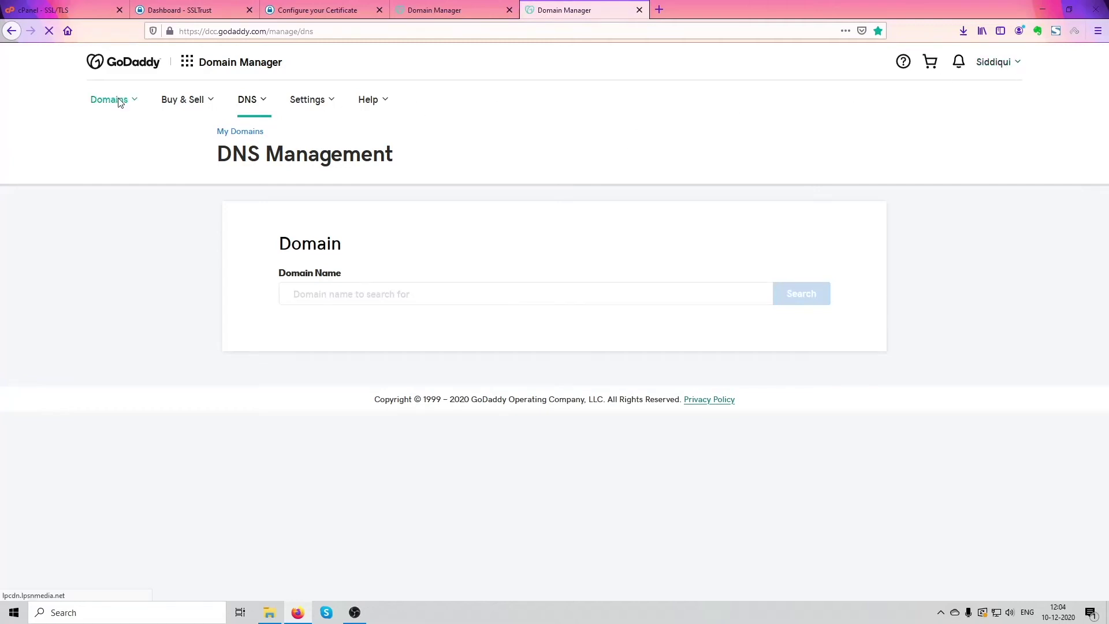
pyautogui.click(333, 287)
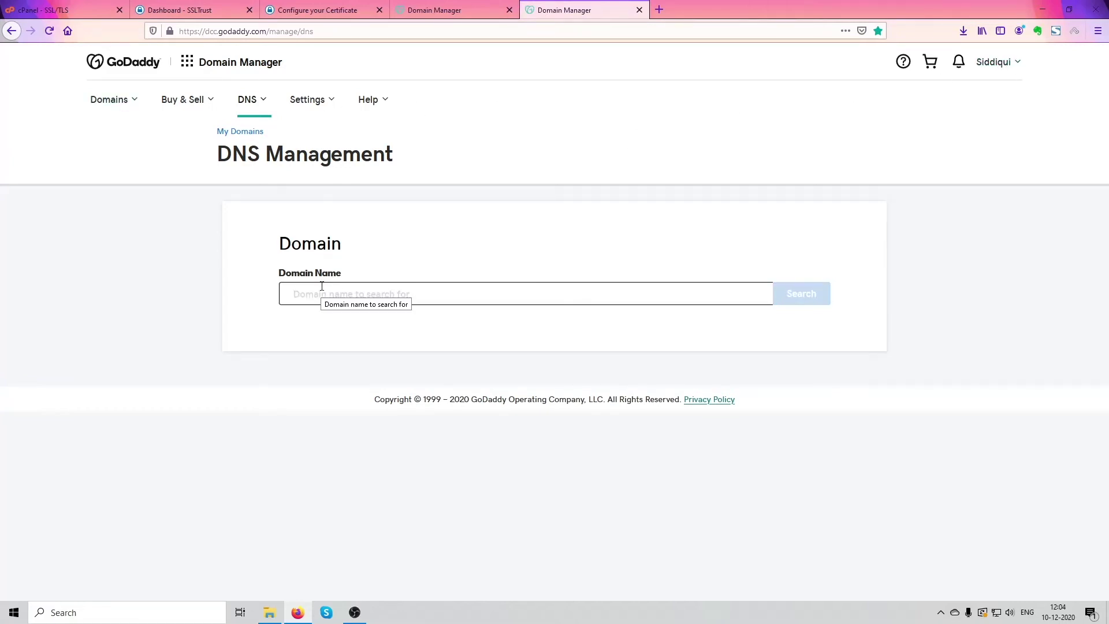
pyautogui.write('ss')
pyautogui.click(468, 327)
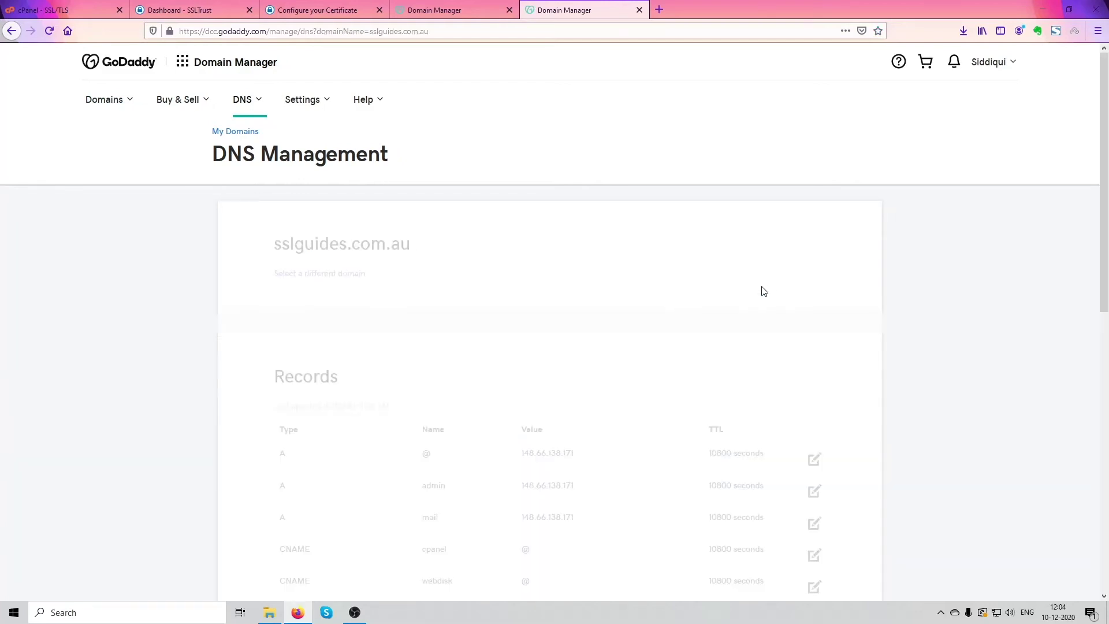
# Start a new DNS record of type CNAME with the TTL set to 1/2 Hour.
pyautogui.scroll(-2, 842, 260)
pyautogui.moveTo(1104, 206); pyautogui.dragTo(1104, 341)
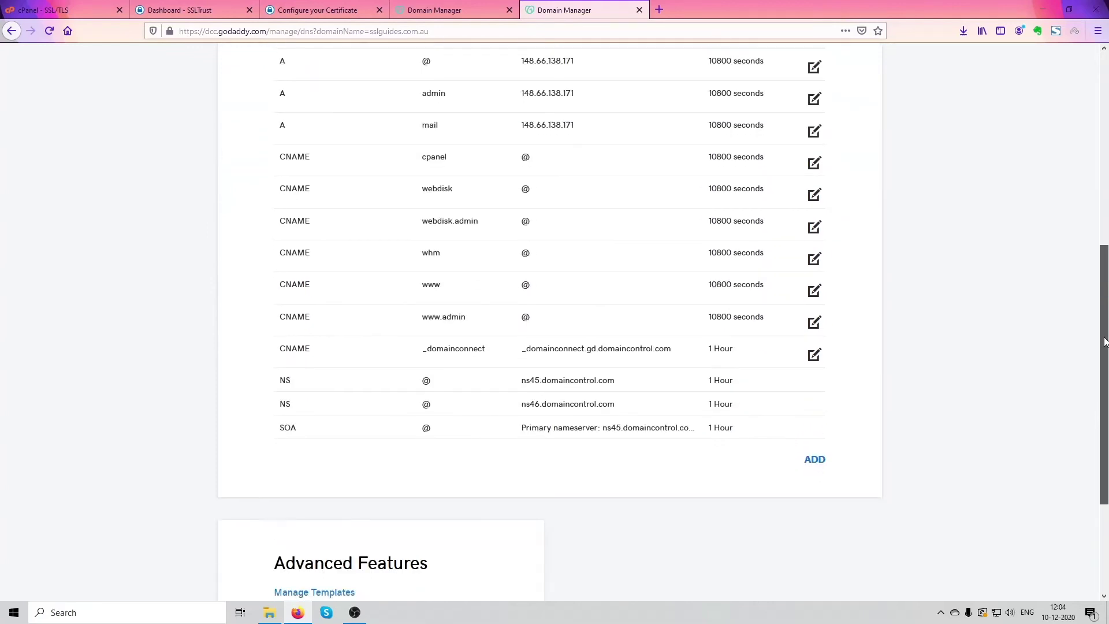
pyautogui.click(813, 459)
pyautogui.click(386, 485)
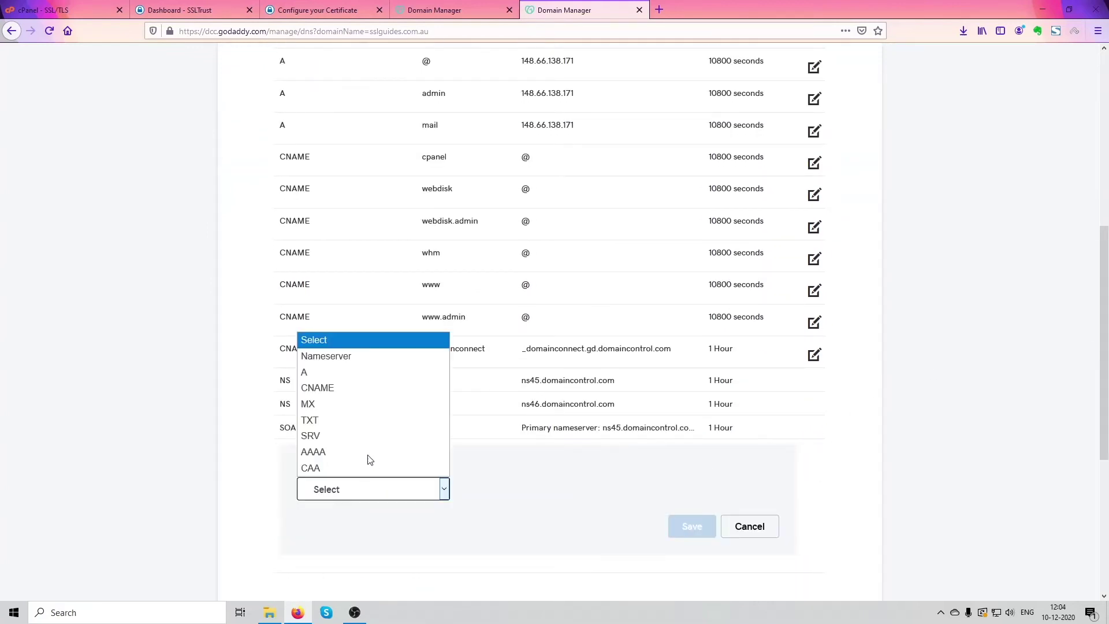
pyautogui.click(349, 386)
pyautogui.scroll(-1, 540, 441)
pyautogui.scroll(-1, 540, 442)
pyautogui.click(372, 423)
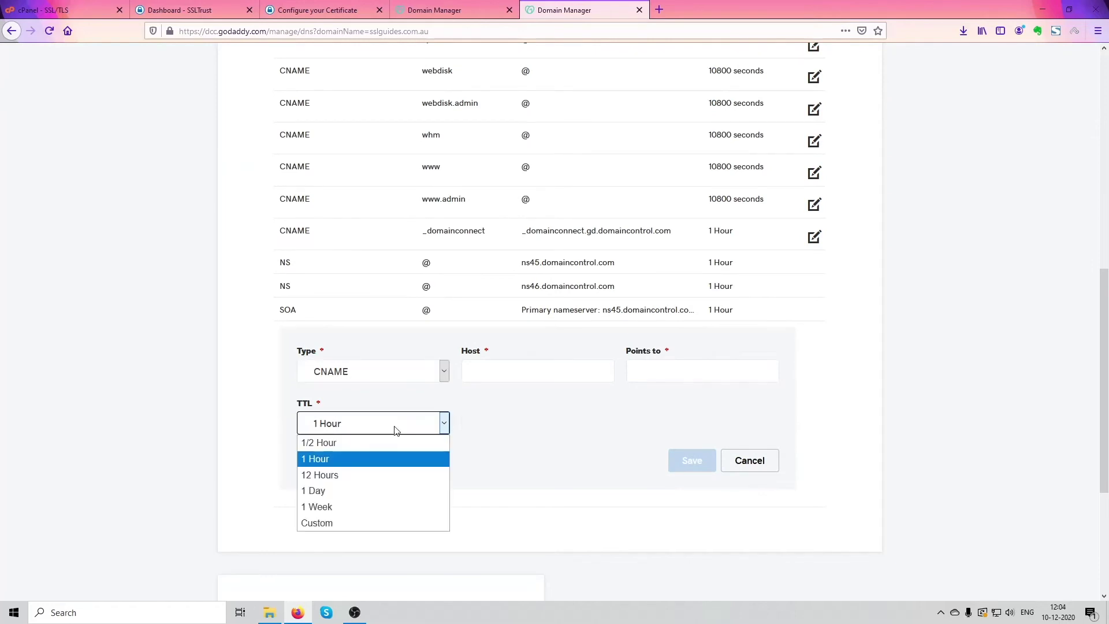
pyautogui.click(372, 442)
pyautogui.scroll(3, 289, 107)
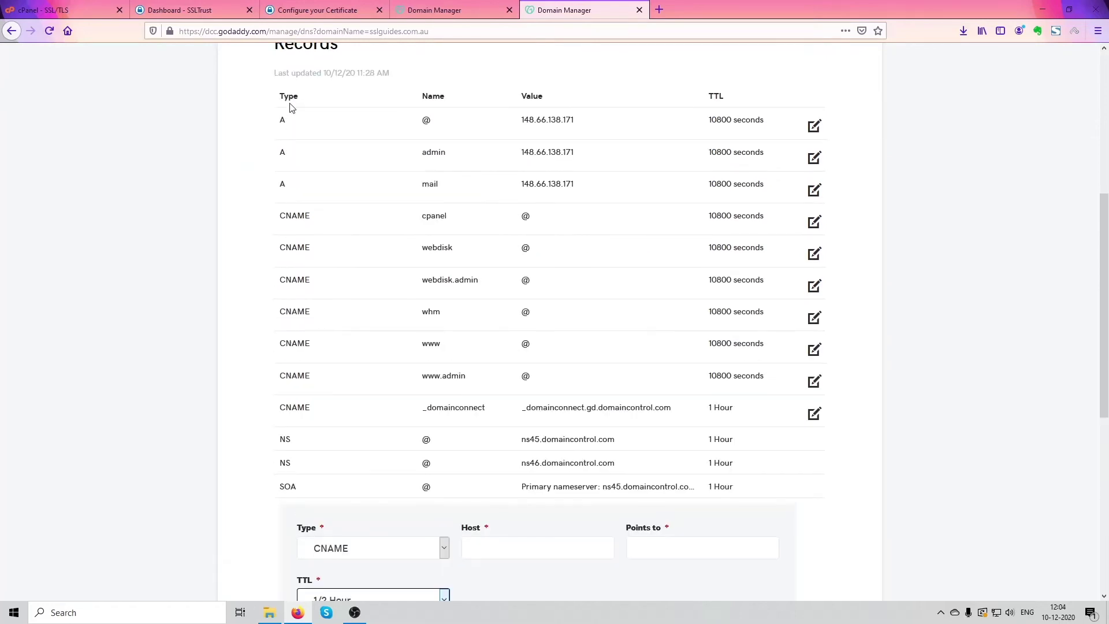
# Copy the CNAME record name from the certificate configuration page into the new DNS record's Host field.
pyautogui.click(309, 10)
pyautogui.moveTo(520, 422); pyautogui.dragTo(119, 425)
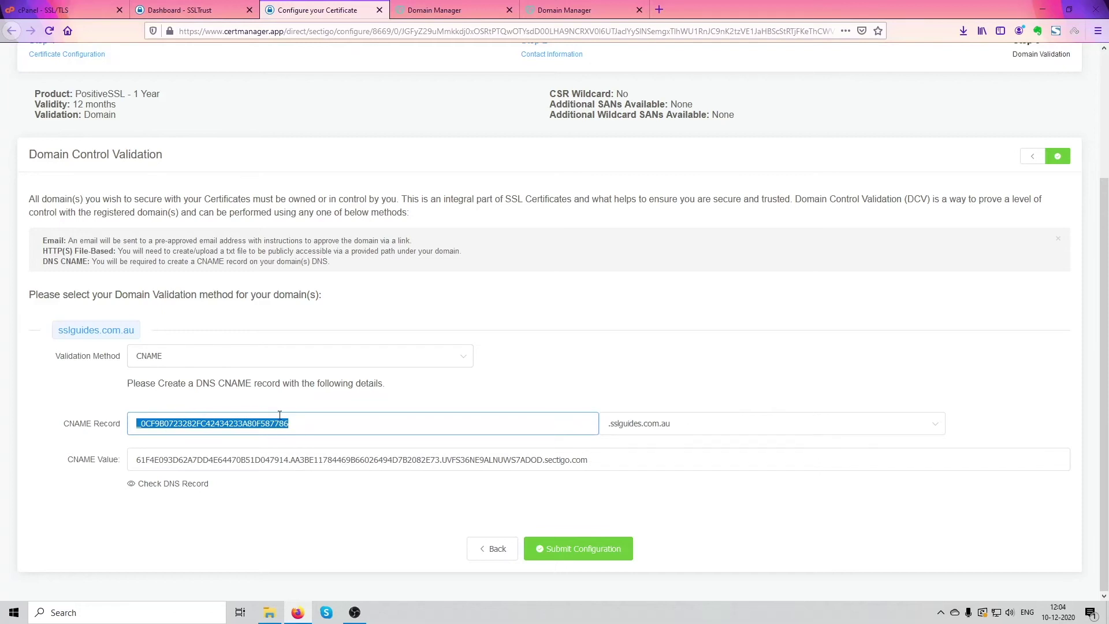
pyautogui.click(571, 8)
pyautogui.scroll(-3, 556, 235)
pyautogui.click(492, 430)
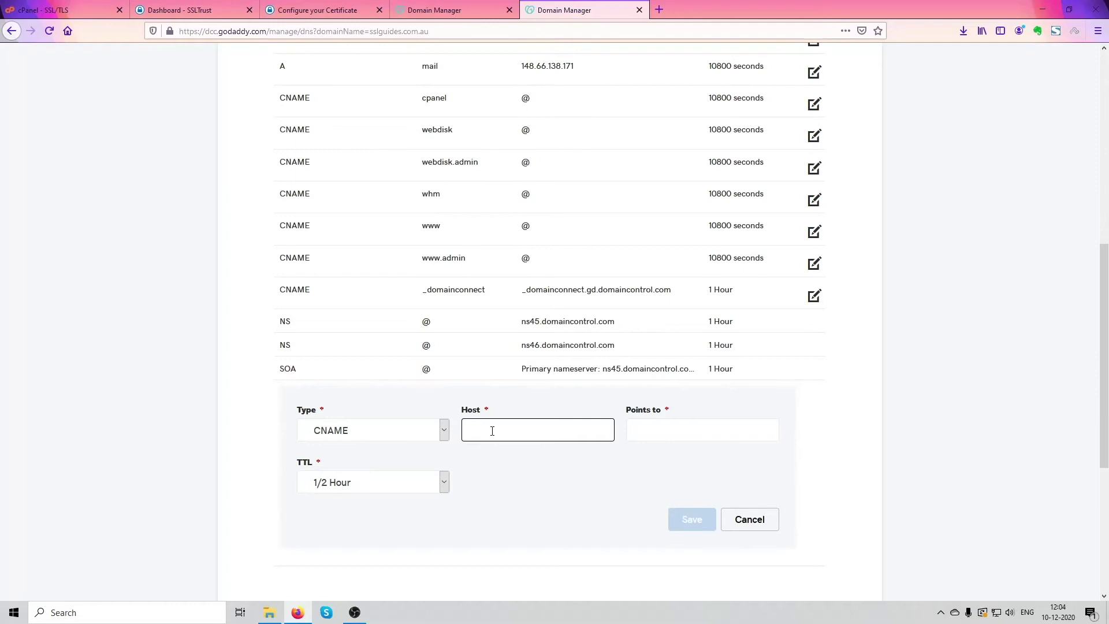
pyautogui.write('82FC42434233A80F587786')
pyautogui.moveTo(608, 430); pyautogui.dragTo(683, 438)
# Copy the CNAME value from the certificate configuration page into the new record's Points to field and save the record.
pyautogui.click(429, 6)
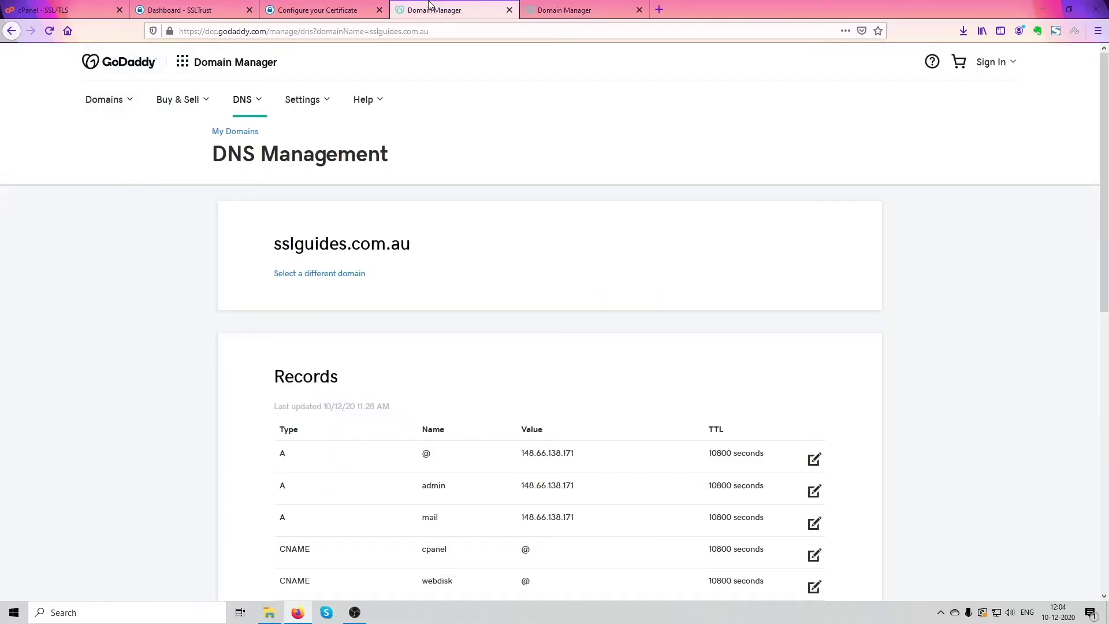
pyautogui.hotkey('ctrl', 'pageup')
pyautogui.moveTo(590, 459); pyautogui.dragTo(70, 459)
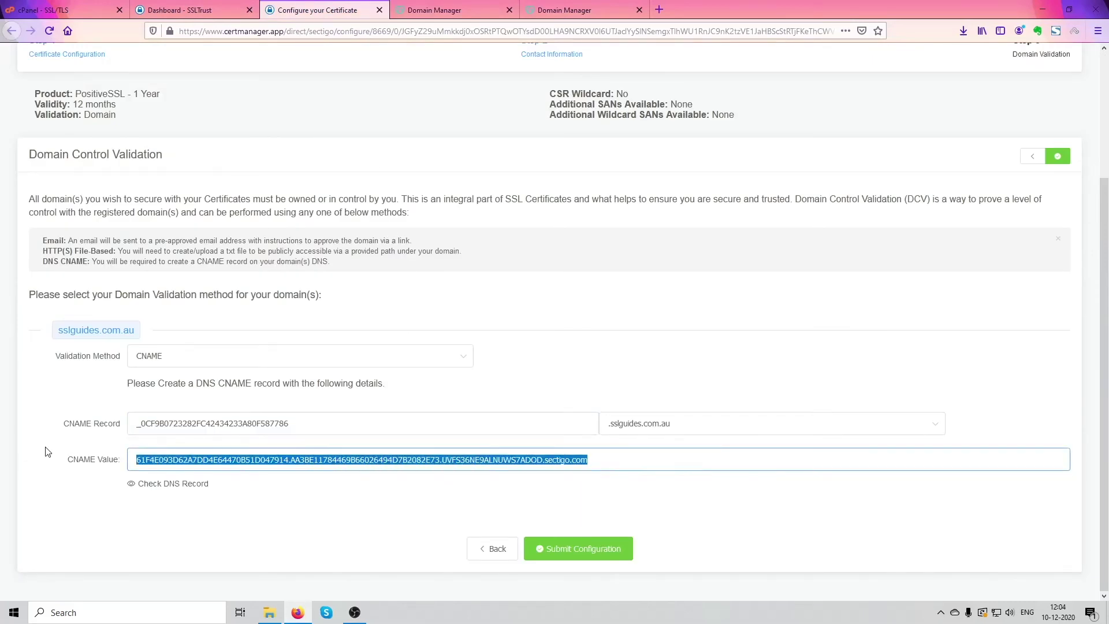
pyautogui.click(554, 9)
pyautogui.click(659, 435)
pyautogui.hotkey('ctrl', 'v')
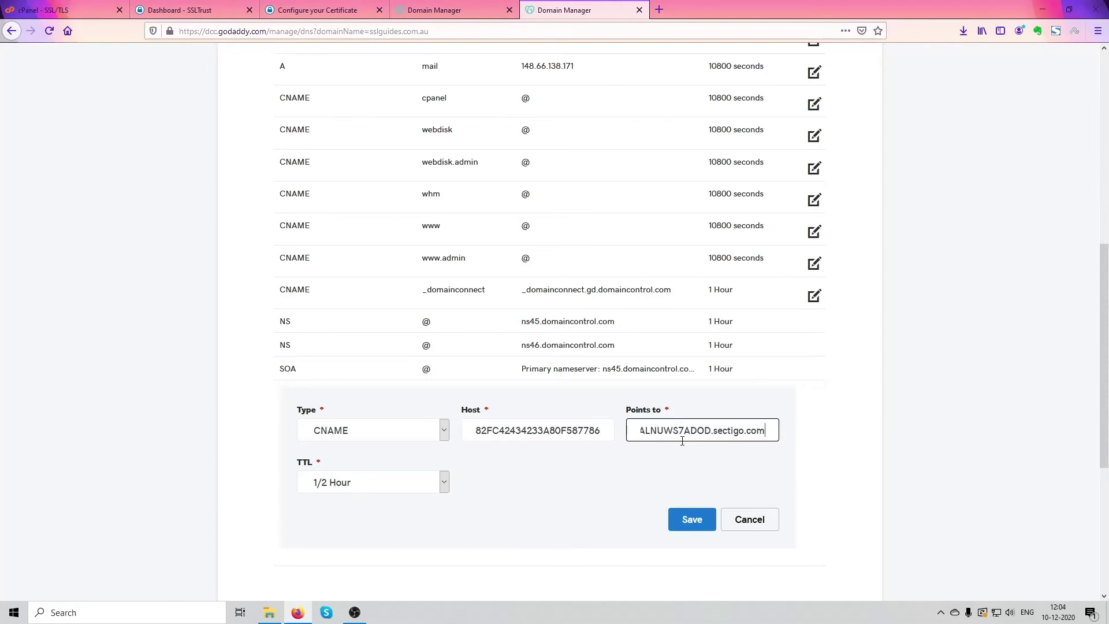
pyautogui.moveTo(776, 430); pyautogui.dragTo(418, 431)
pyautogui.click(537, 483)
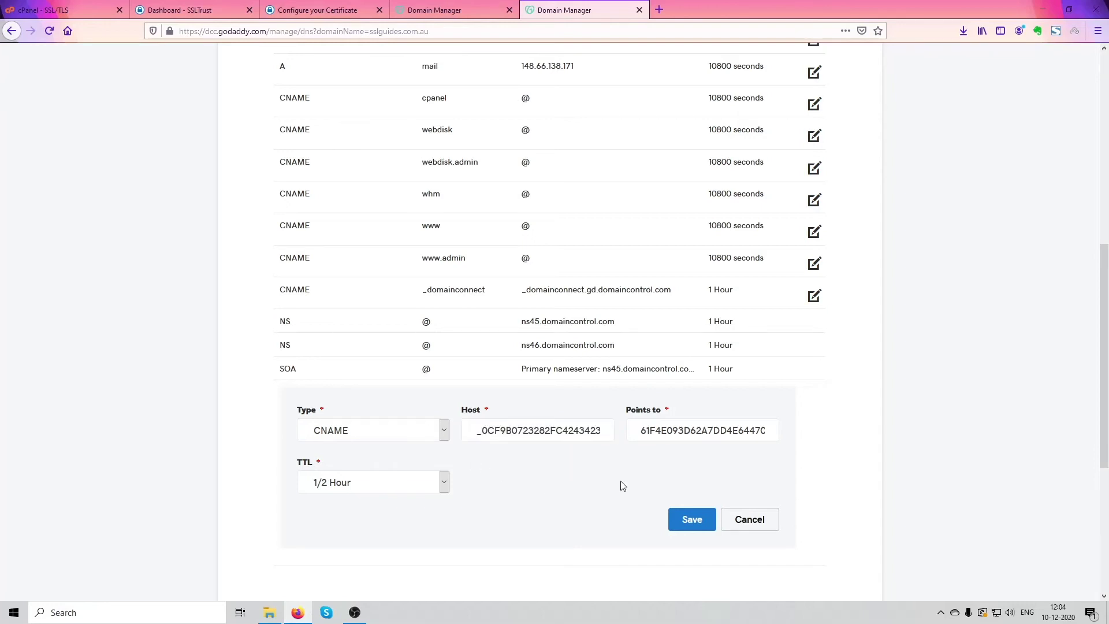
pyautogui.click(687, 518)
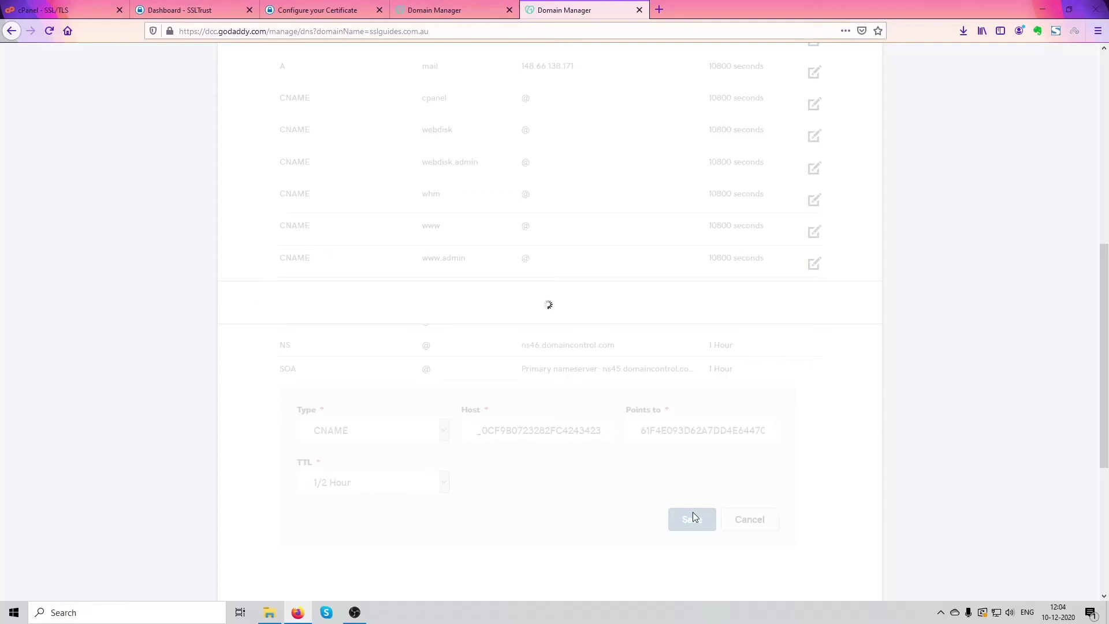
# Check the new CNAME record's DNS propagation from the certificate configuration page and return to the configuration.
pyautogui.click(323, 10)
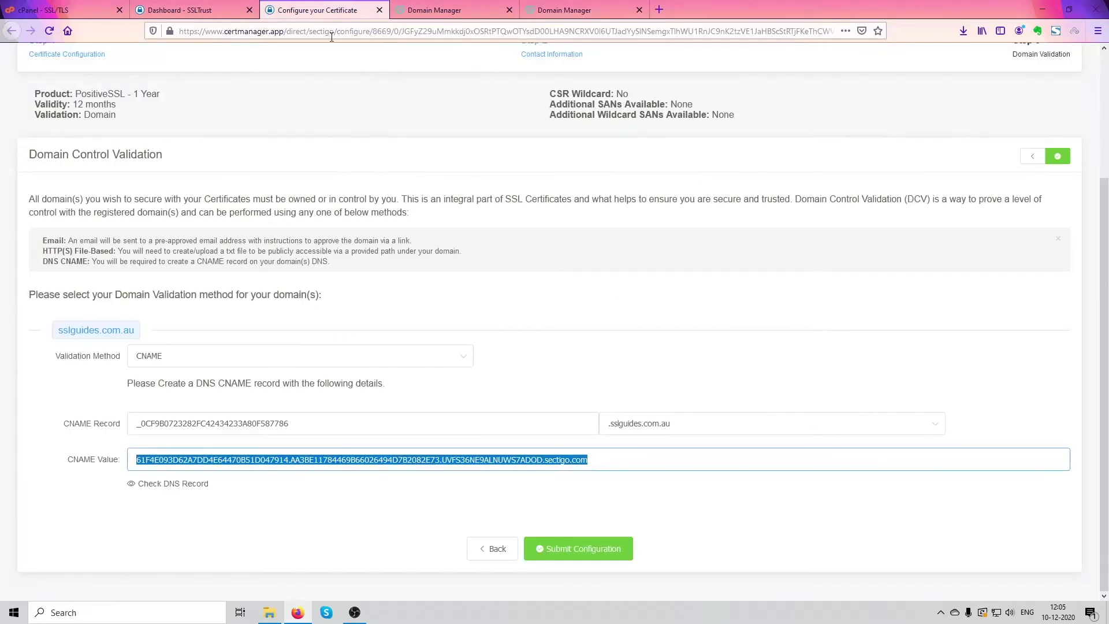
pyautogui.click(276, 502)
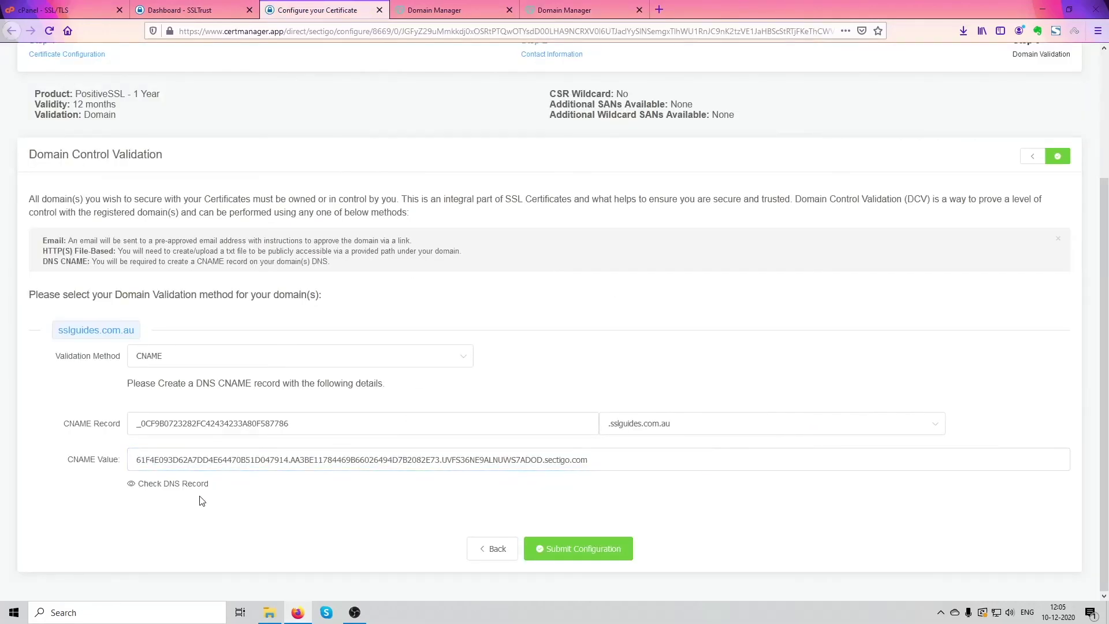
pyautogui.click(171, 489)
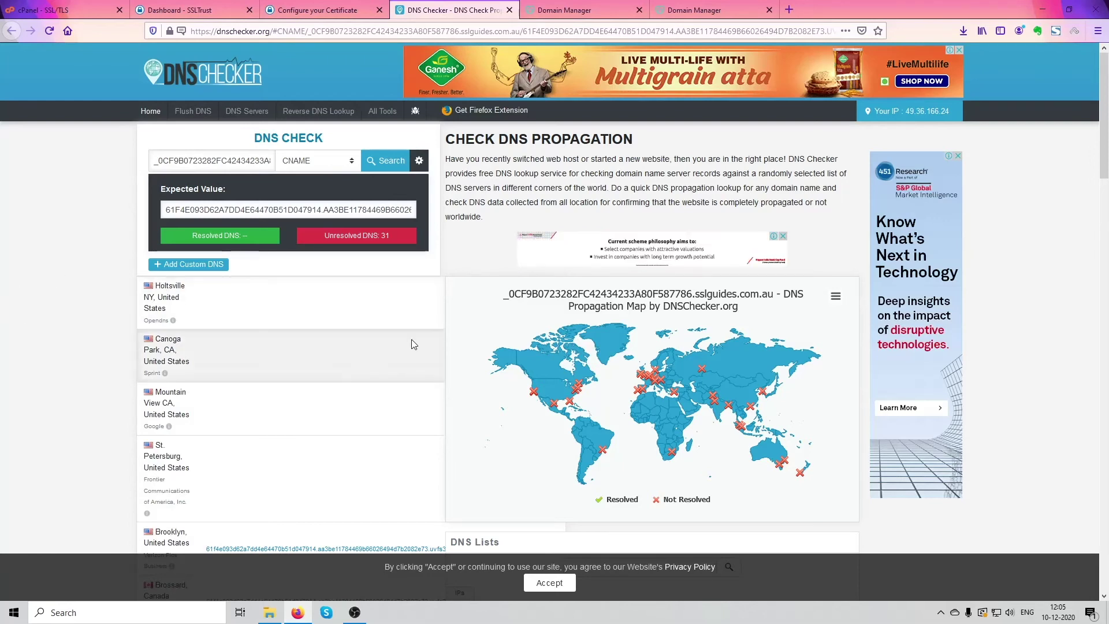
pyautogui.hotkey('ctrl', 'pageup')
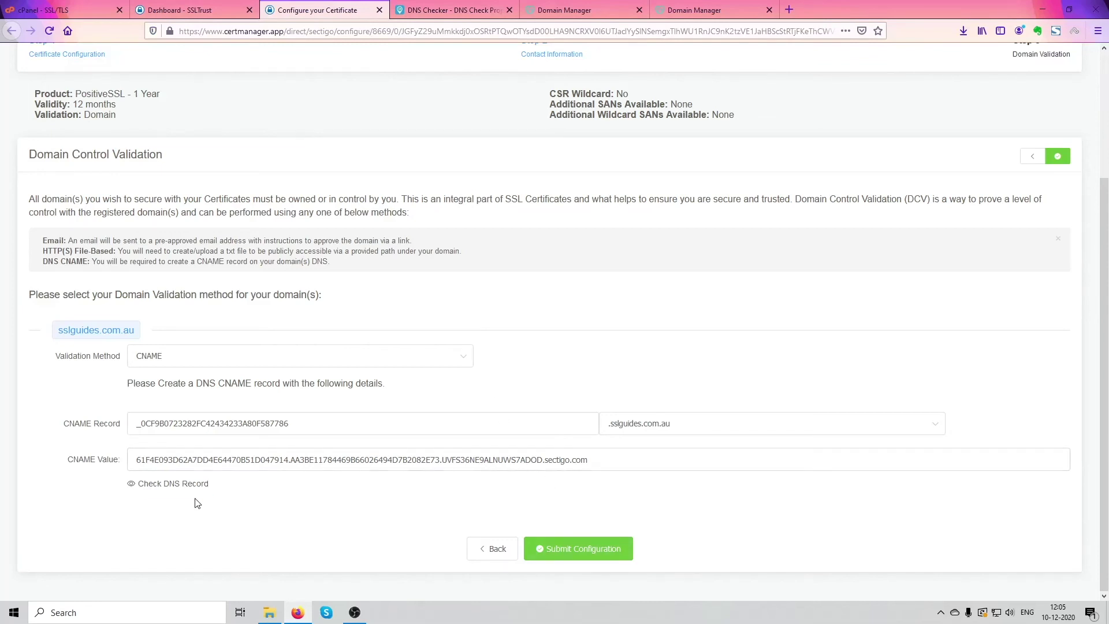
# Submit the certificate configuration with CNAME as the validation method and open the Validation Manager.
pyautogui.click(245, 363)
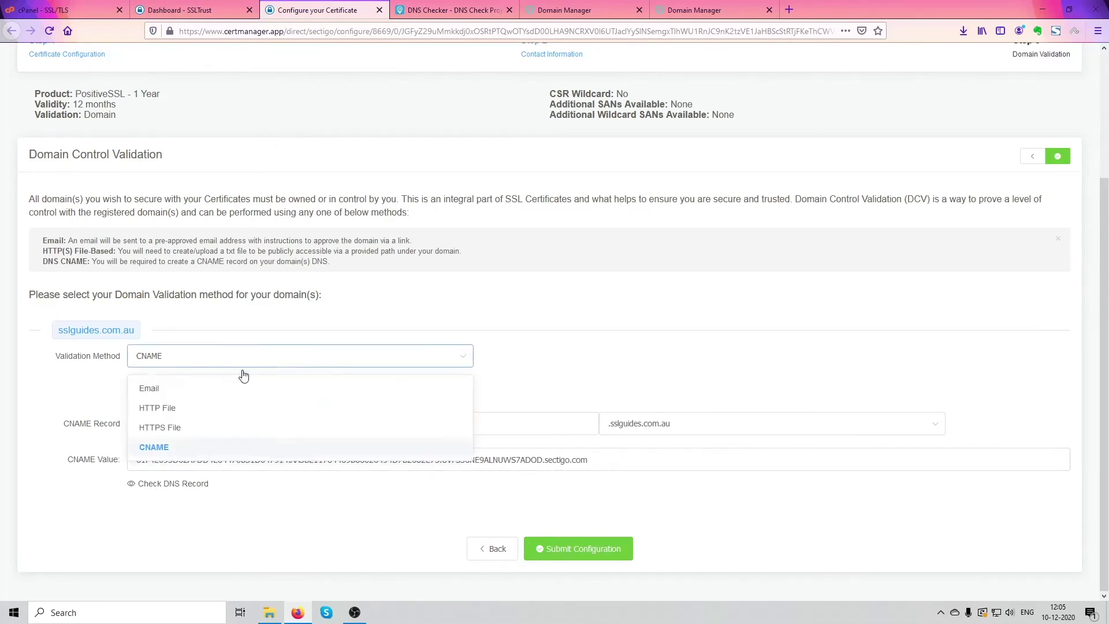
pyautogui.click(187, 452)
pyautogui.click(591, 553)
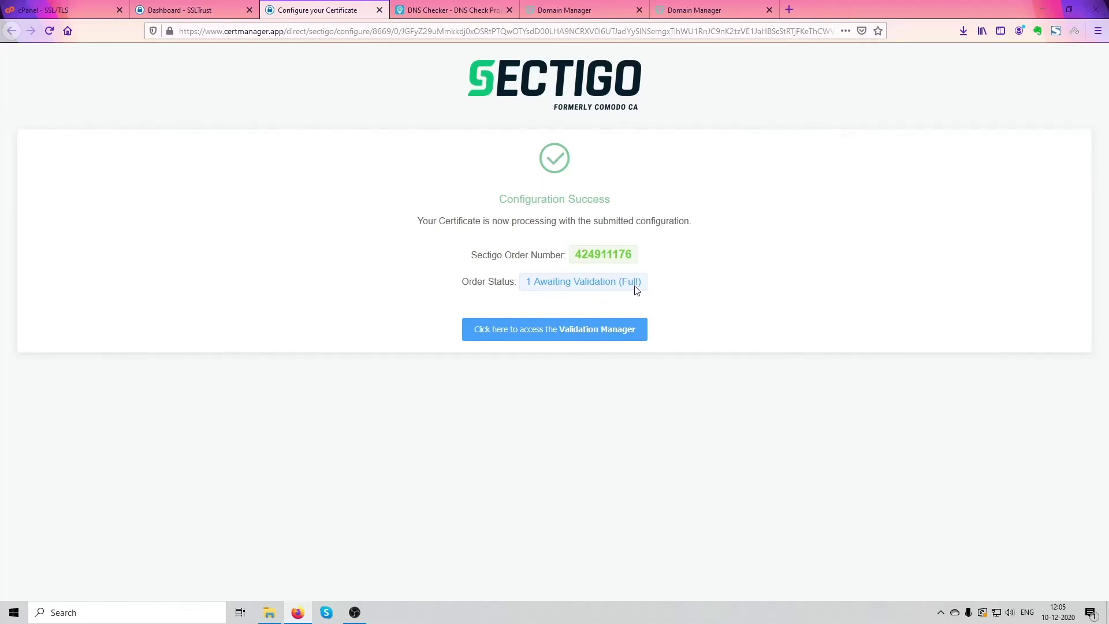
pyautogui.click(589, 337)
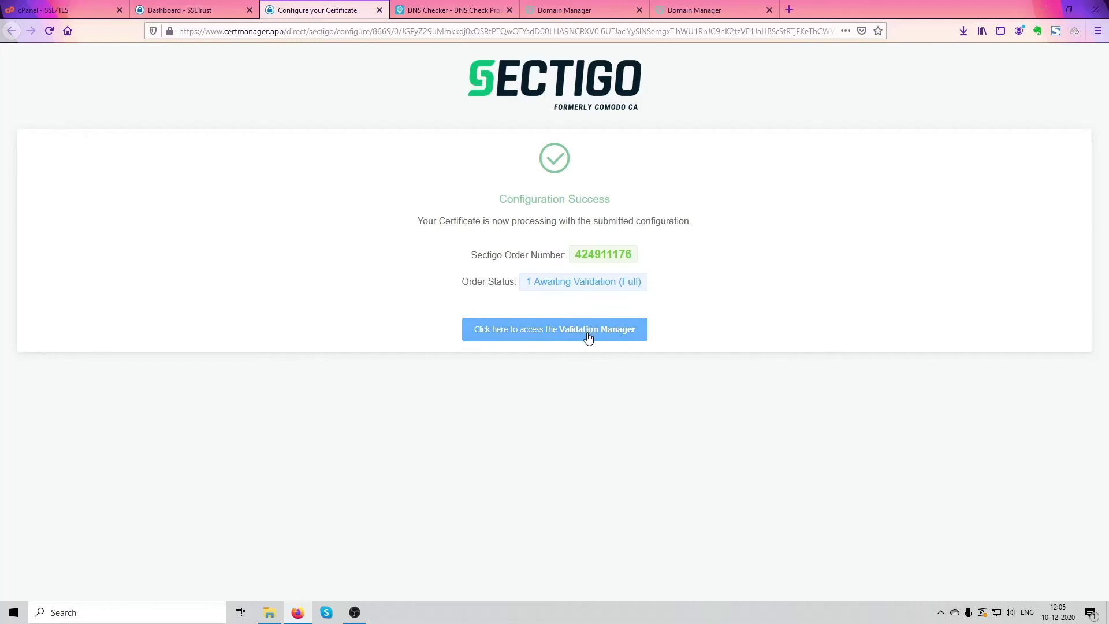
pyautogui.click(593, 336)
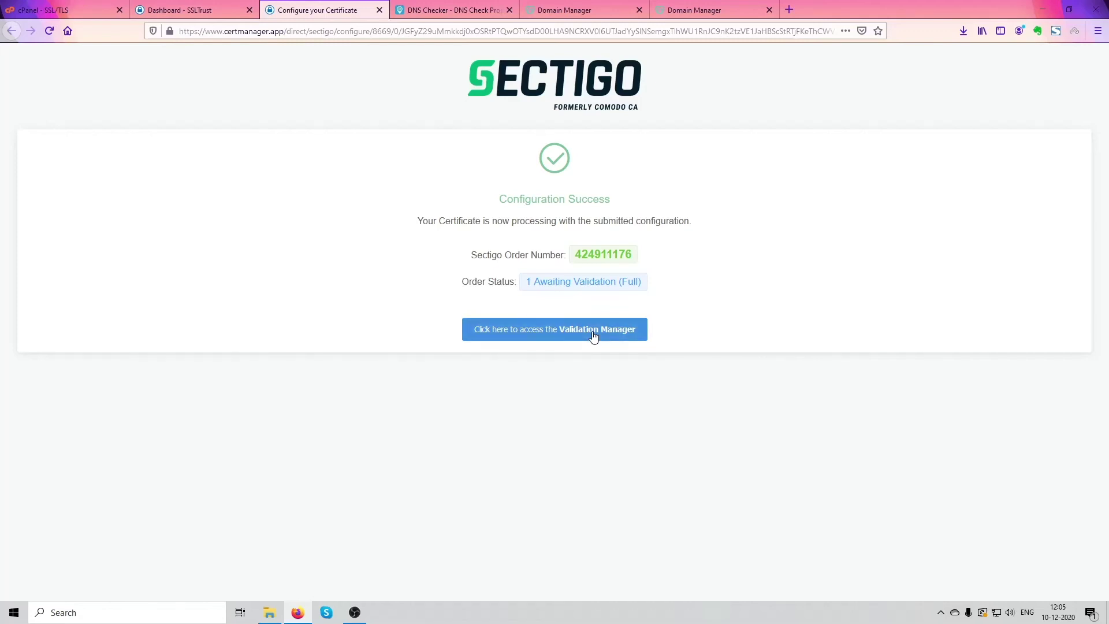
pyautogui.click(379, 9)
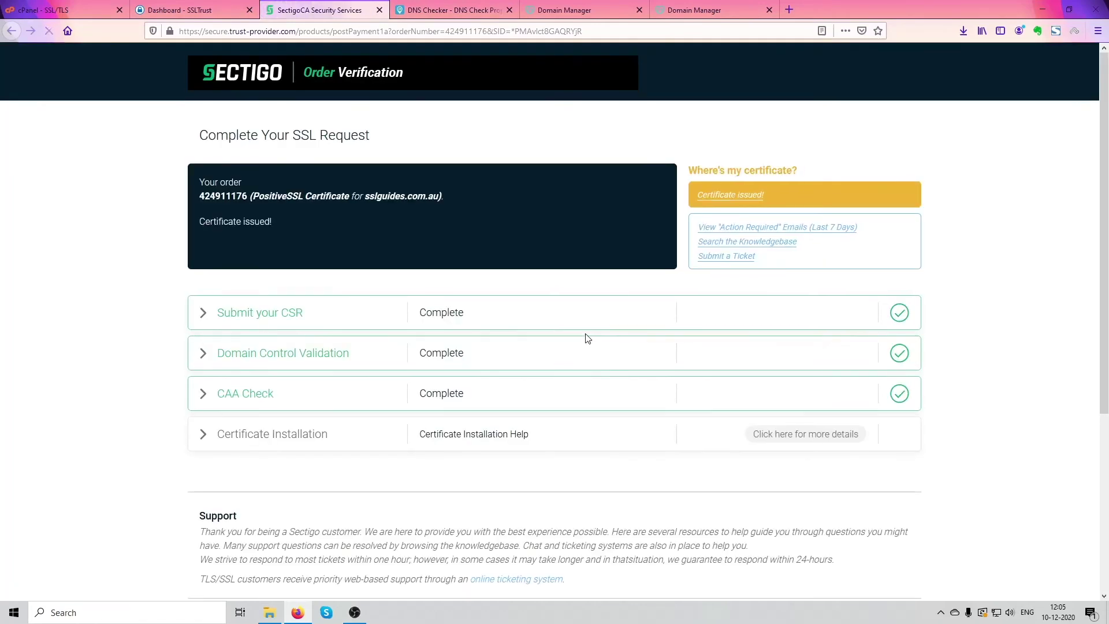
# Examine the order status and validation stages of the sslguides.com.au certificate, and view the CNAME record's DNS propagation.
pyautogui.scroll(-3, 649, 295)
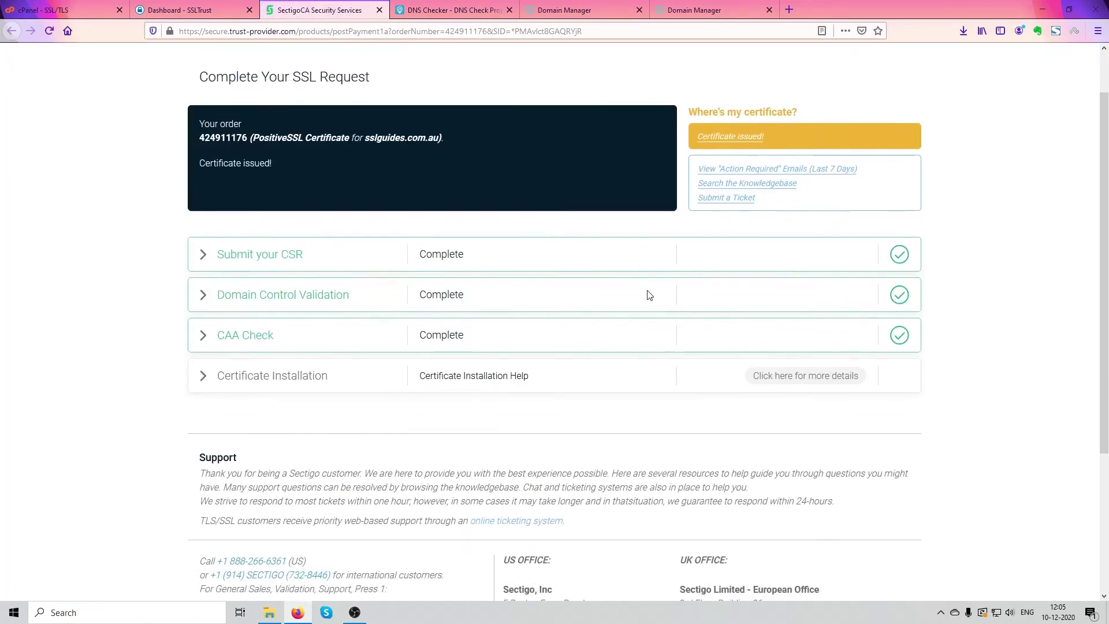
pyautogui.scroll(-2, 625, 220)
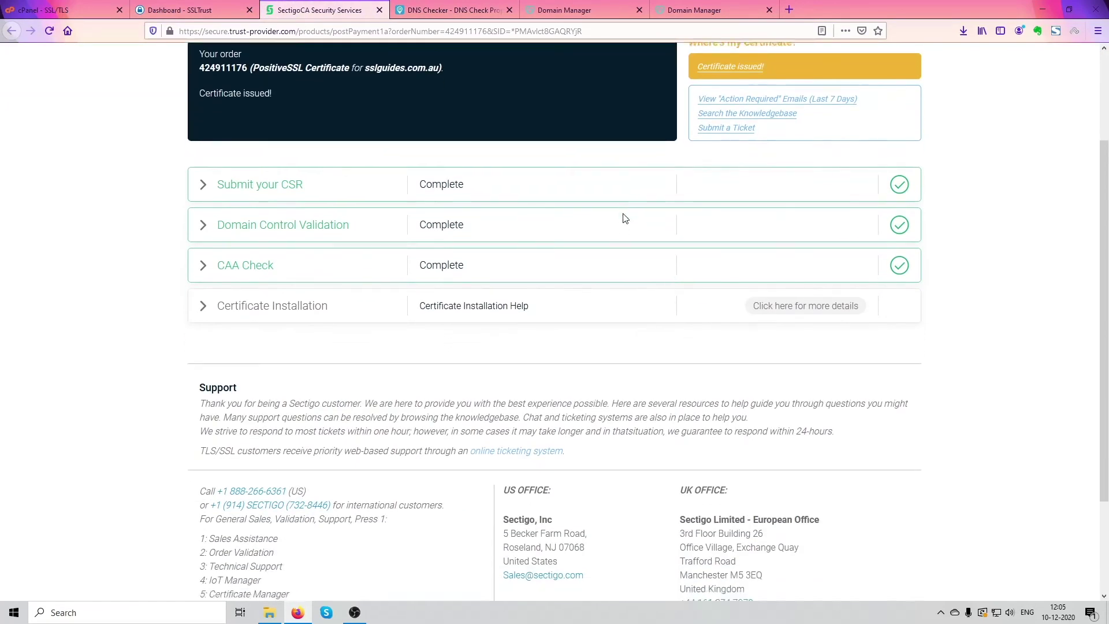
pyautogui.scroll(6, 617, 221)
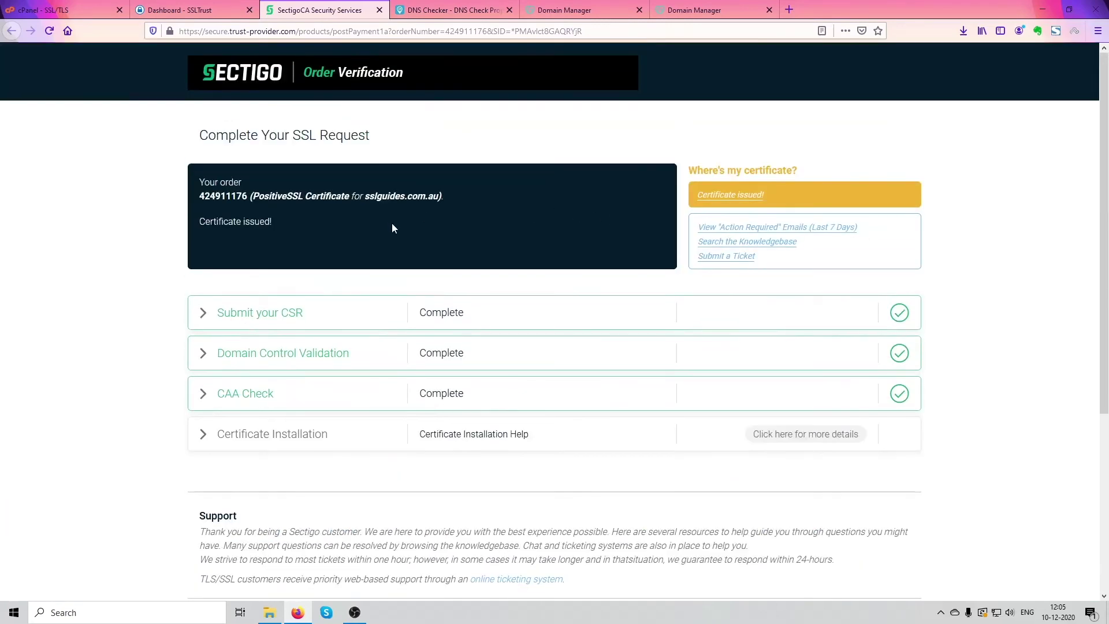
pyautogui.moveTo(230, 196); pyautogui.dragTo(392, 197)
pyautogui.click(289, 230)
pyautogui.moveTo(273, 223); pyautogui.dragTo(142, 230)
pyautogui.click(118, 243)
pyautogui.click(473, 10)
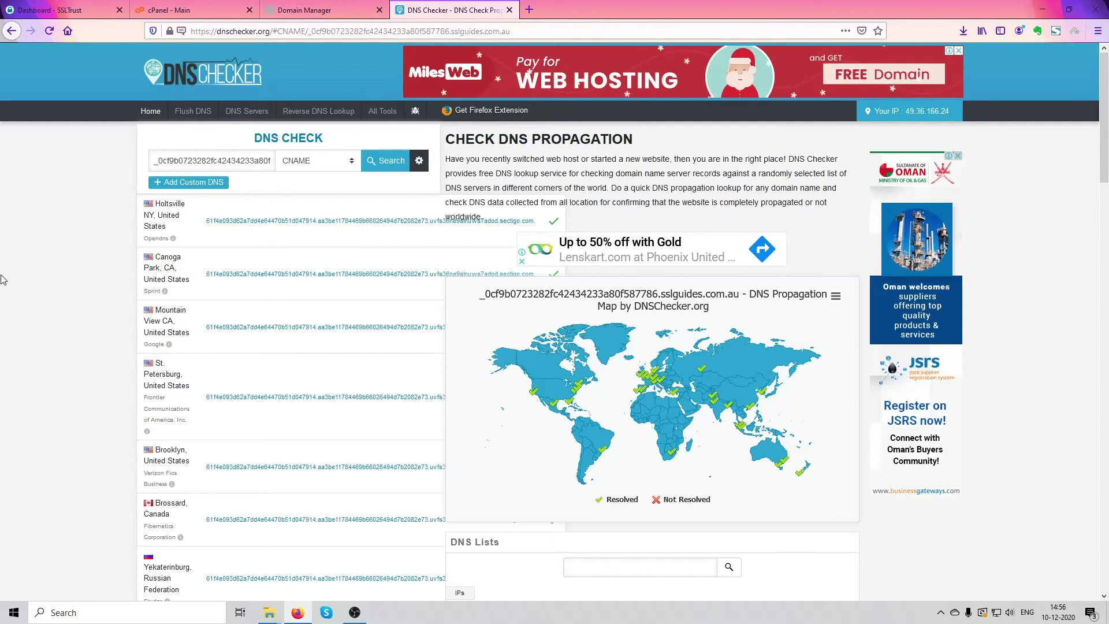
# Open the PositiveSSL - 1 Year service for sslguides.com.au in SSLTrust and go to its certificate collection page.
pyautogui.click(58, 10)
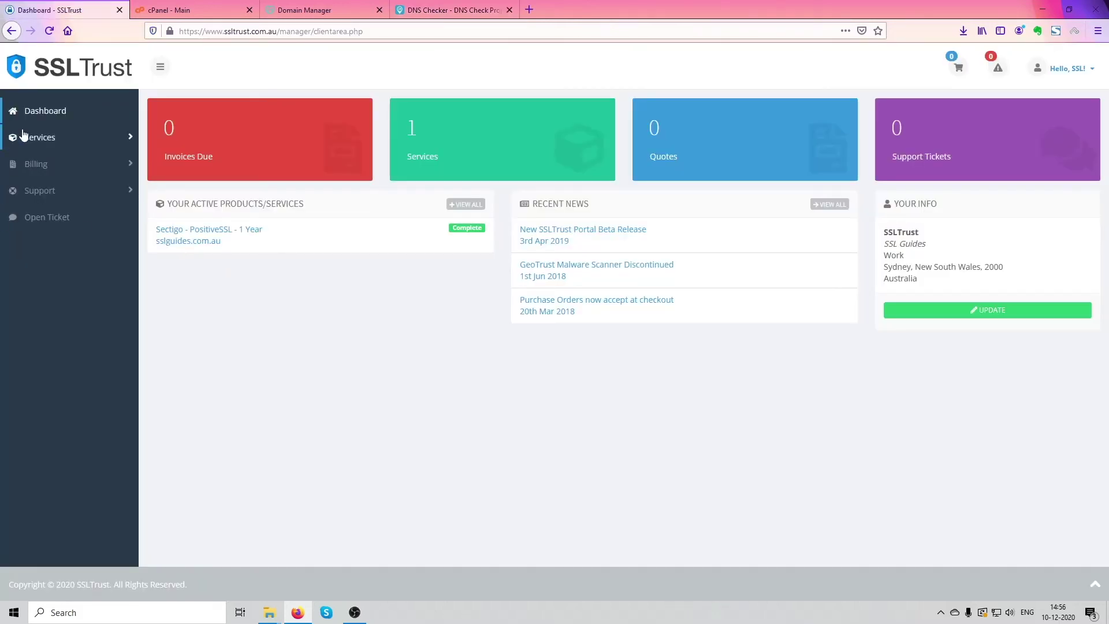
pyautogui.click(62, 119)
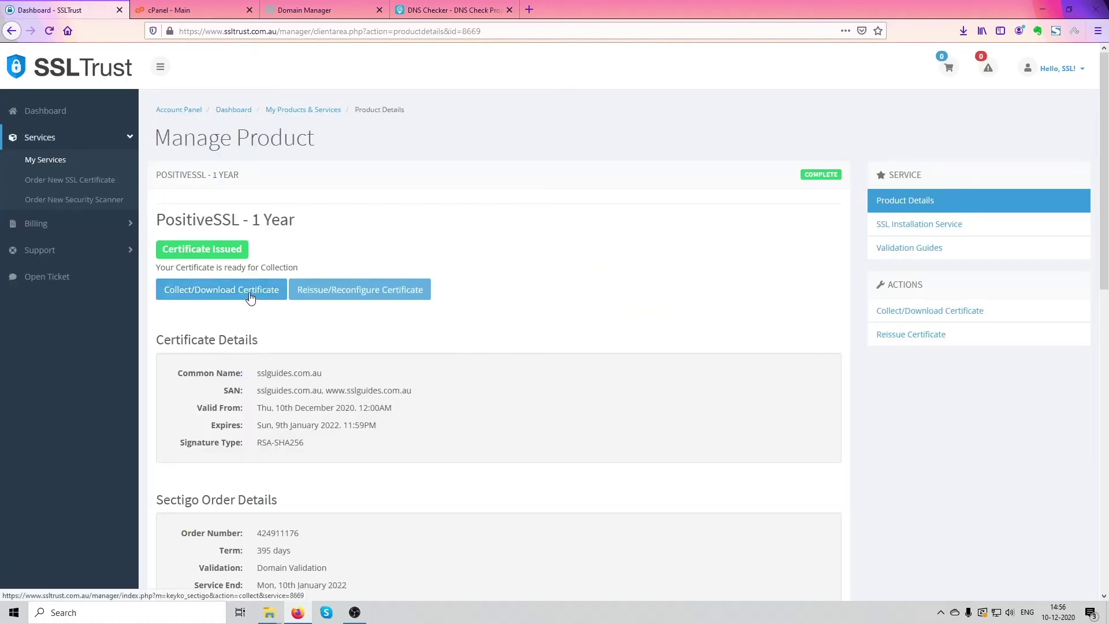
pyautogui.click(250, 297)
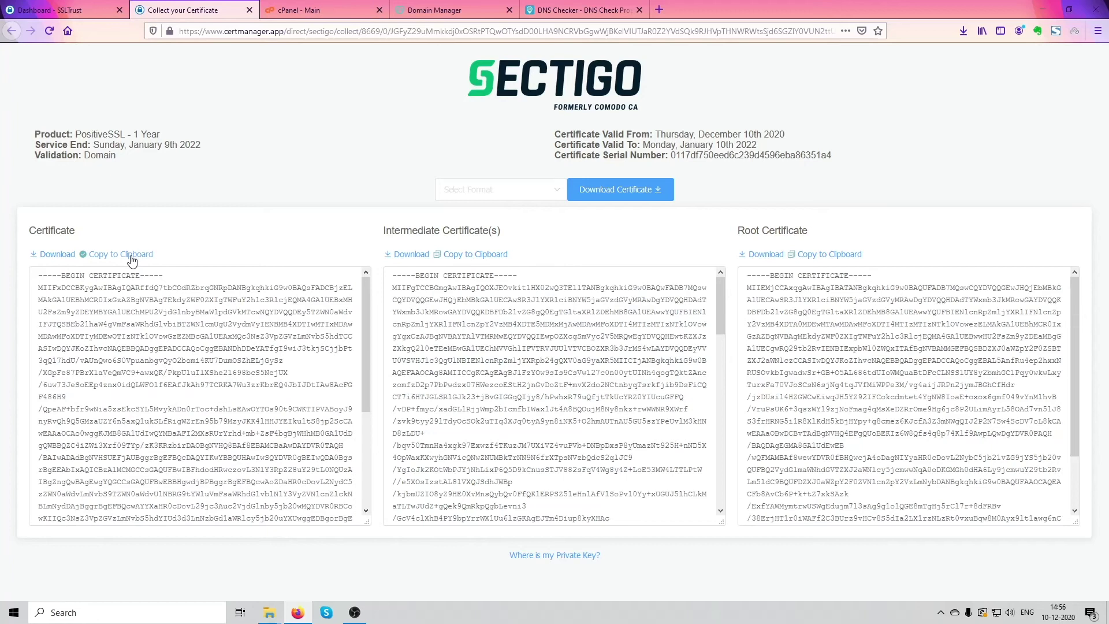
# Switch to cPanel and open the SSL/TLS page for generating, viewing, uploading or deleting SSL certificates.
pyautogui.click(296, 8)
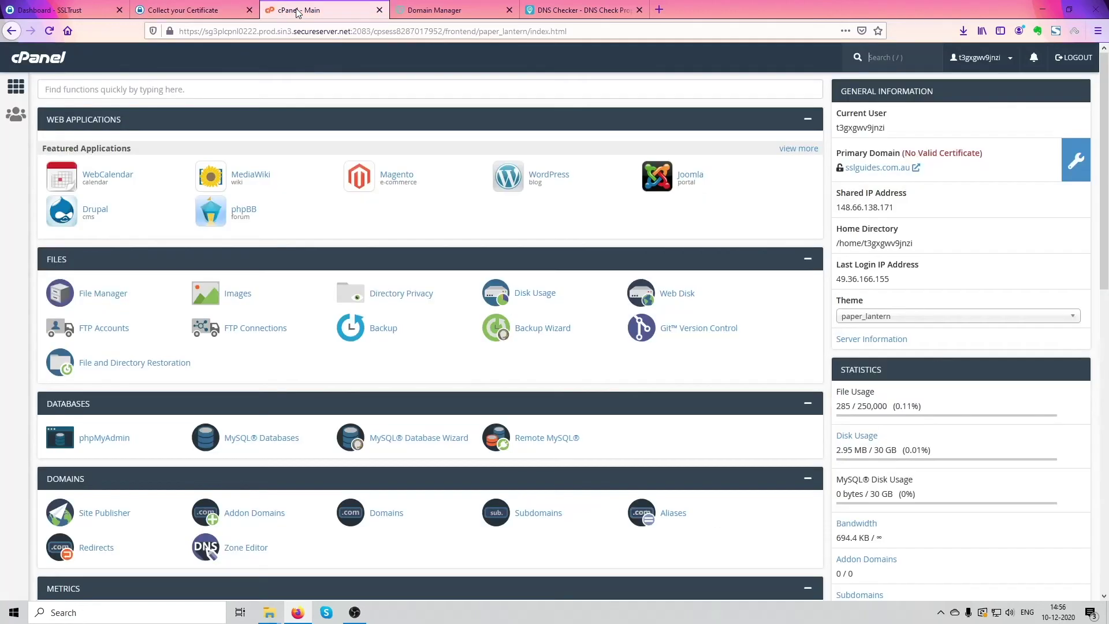
pyautogui.scroll(-3, 390, 258)
pyautogui.scroll(-5, 390, 263)
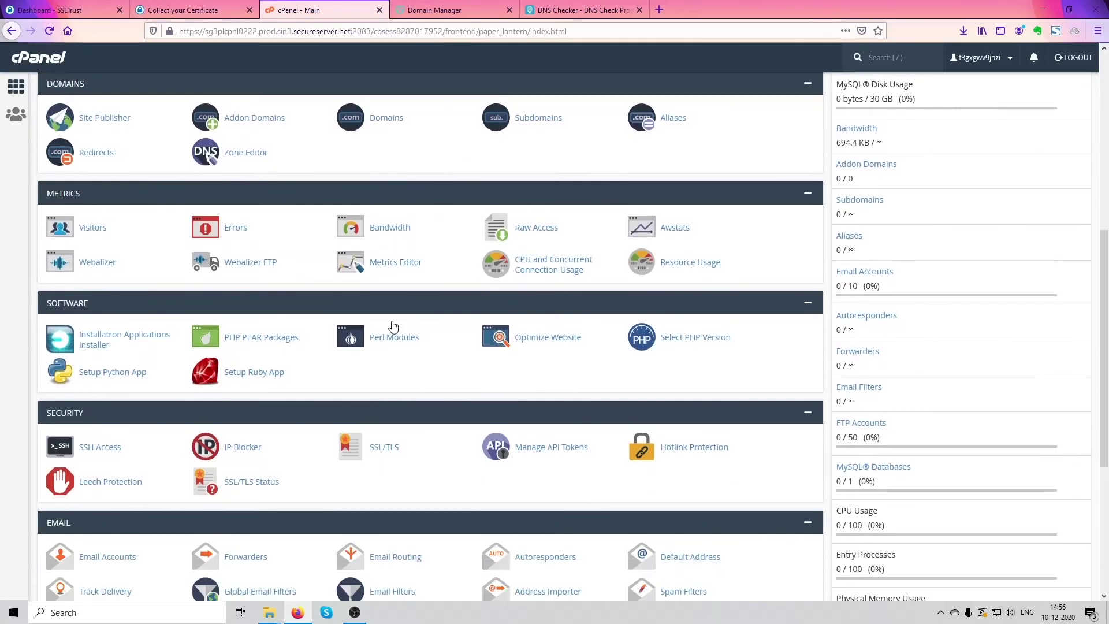
pyautogui.click(385, 376)
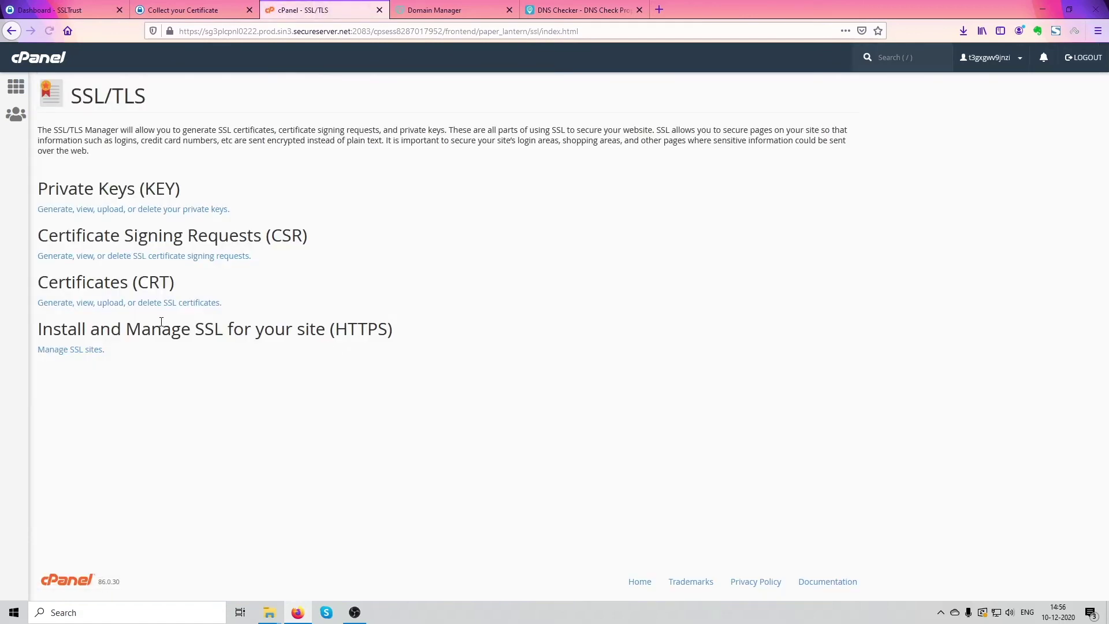
pyautogui.click(169, 303)
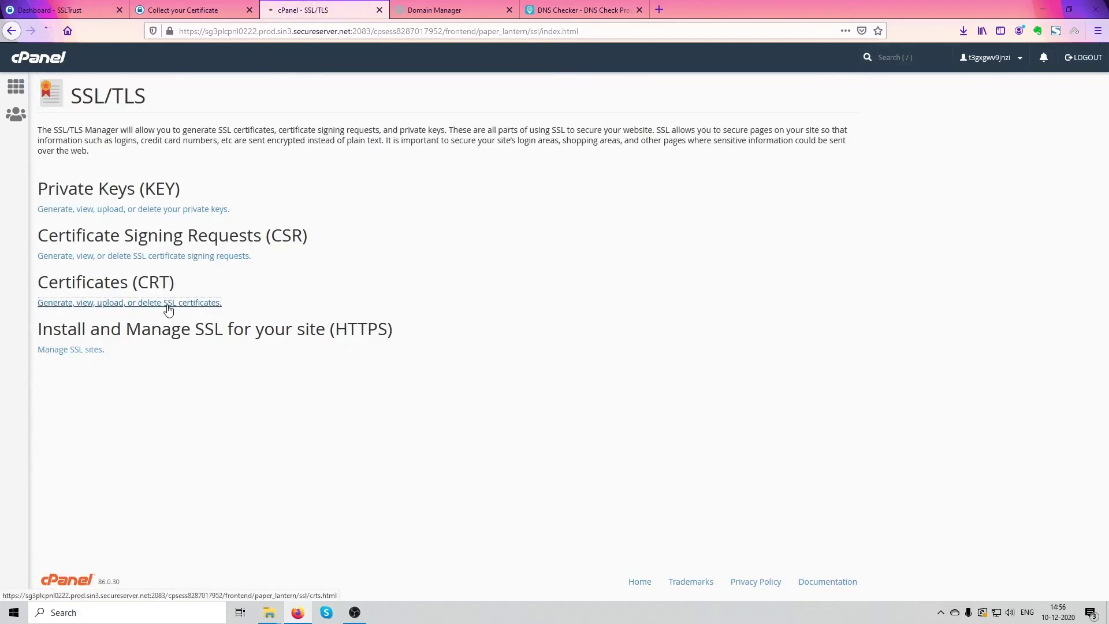
# Paste the copied certificate into the certificate text box under Upload a New Certificate.
pyautogui.scroll(5, 213, 289)
pyautogui.click(165, 395)
pyautogui.rightClick(165, 395)
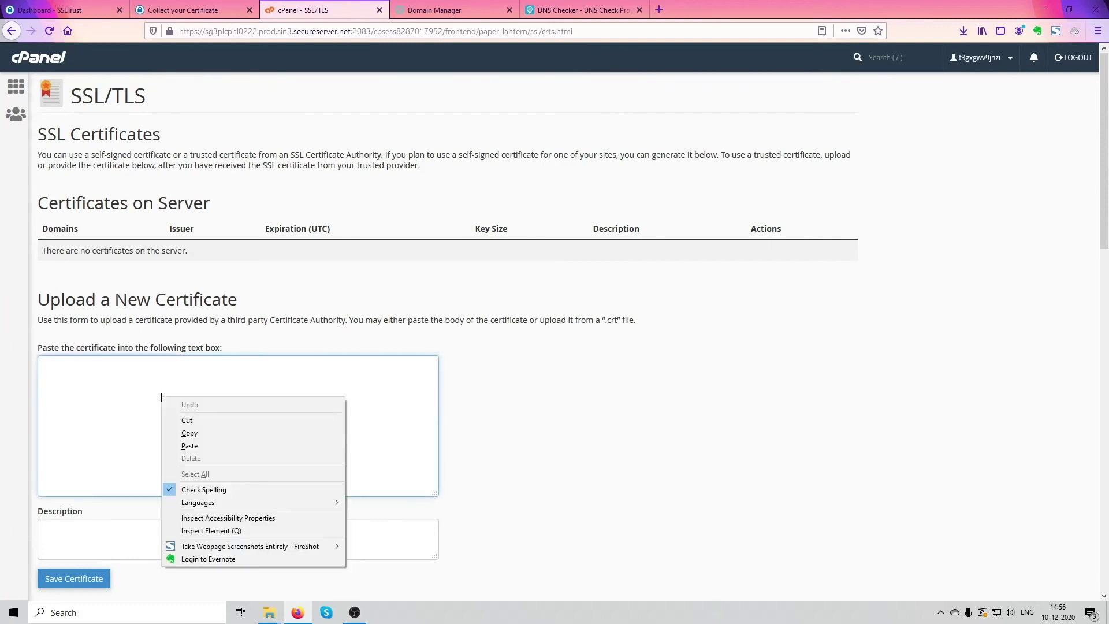
pyautogui.click(199, 445)
pyautogui.scroll(-1, 148, 394)
pyautogui.moveTo(65, 431); pyautogui.dragTo(41, 432)
pyautogui.scroll(-4, 384, 404)
# Describe the pasted certificate as sslguides.com.au, save it, and go back to the list of certificates on the server.
pyautogui.click(292, 288)
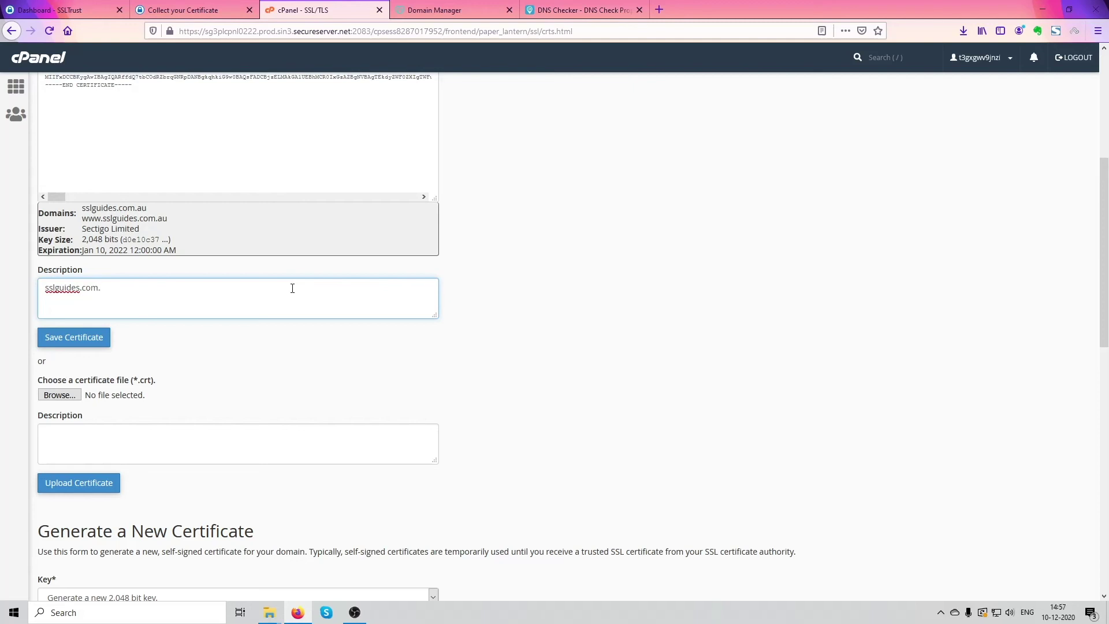
pyautogui.click(598, 385)
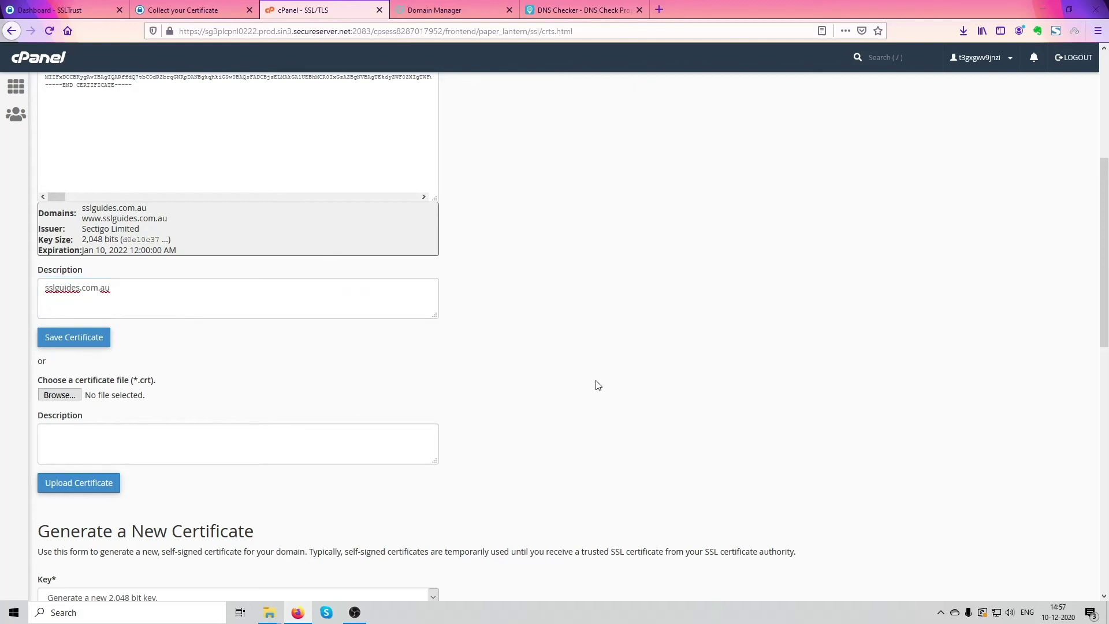
pyautogui.click(93, 346)
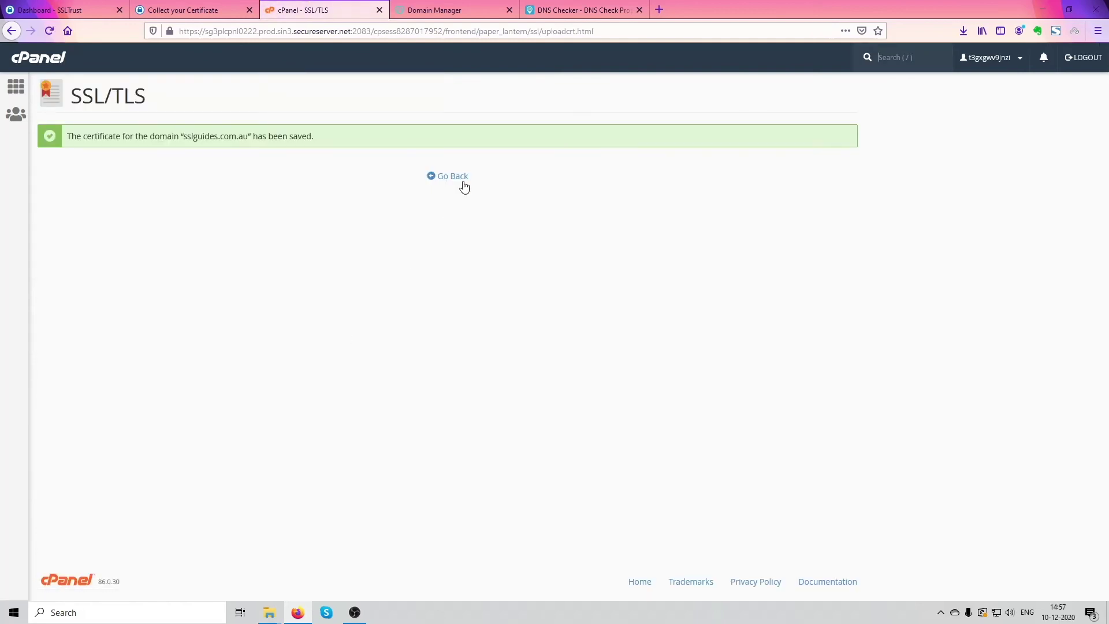
pyautogui.click(464, 183)
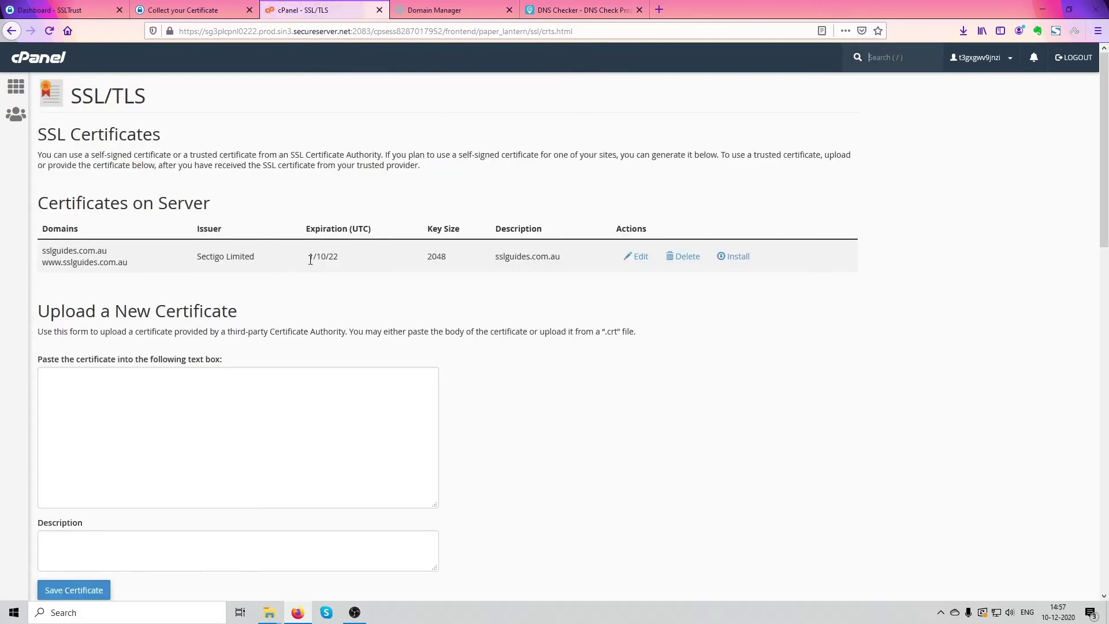
# Return to the SSL Manager and open the Manage SSL sites page.
pyautogui.scroll(-15, 314, 319)
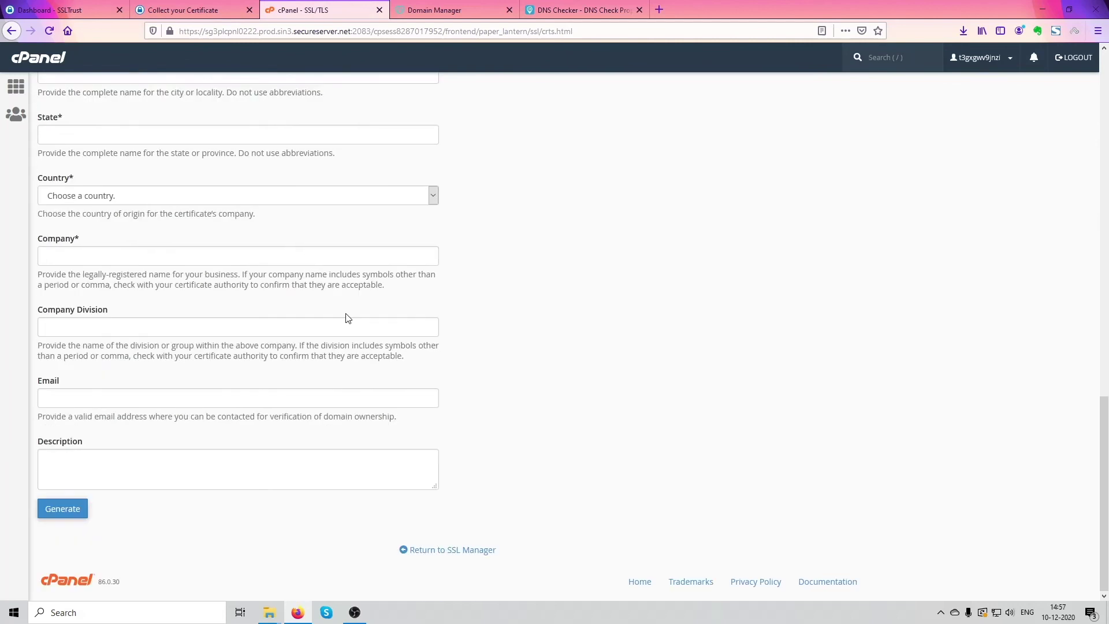
pyautogui.click(434, 553)
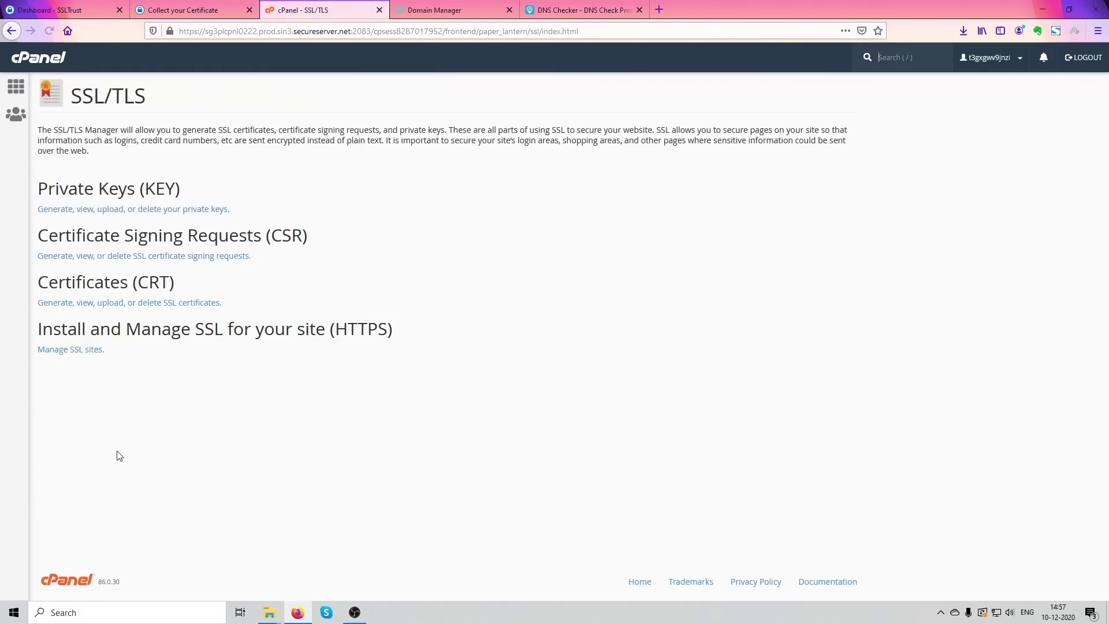
pyautogui.click(74, 354)
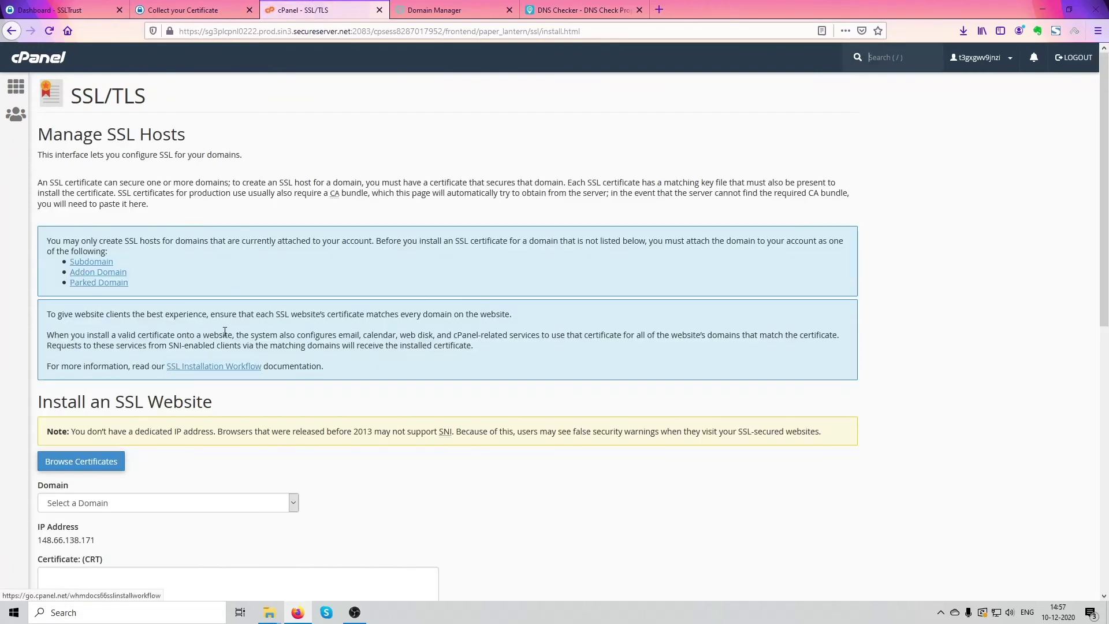
# Select sslguides.com.au as the domain under Install an SSL Website and autofill its certificate details by domain.
pyautogui.scroll(-4, 190, 370)
pyautogui.click(167, 384)
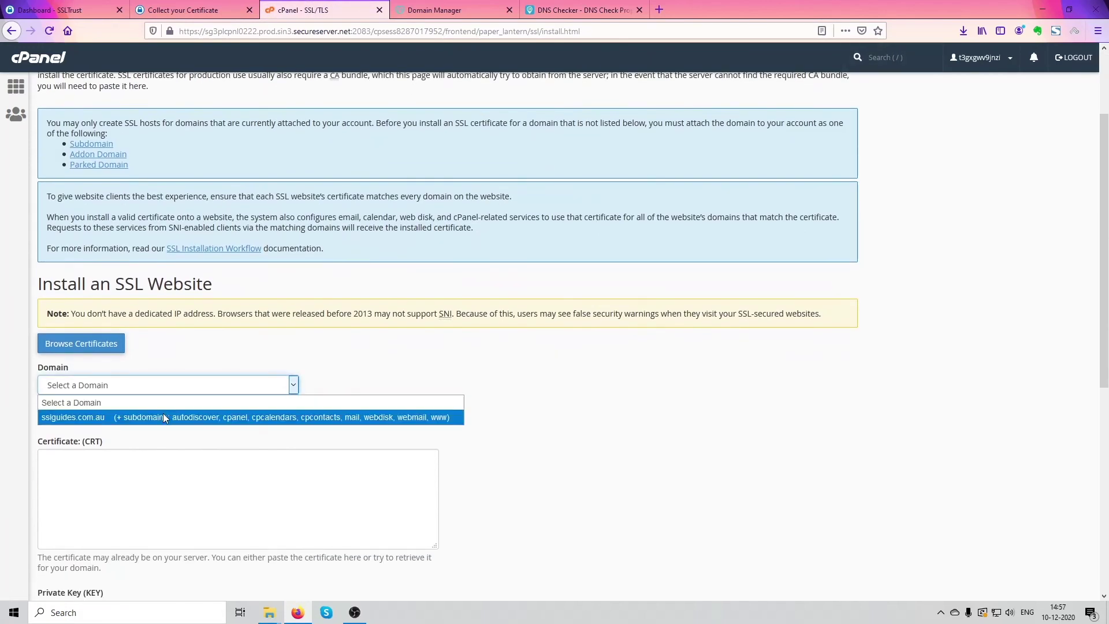
pyautogui.click(164, 415)
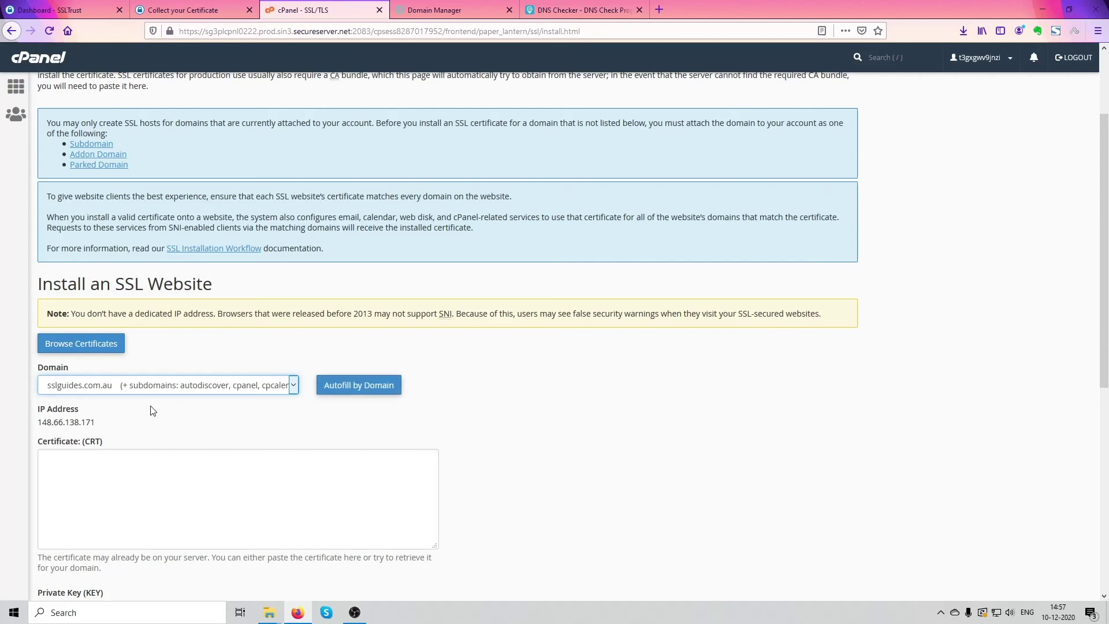
pyautogui.scroll(-1, 168, 401)
pyautogui.click(354, 337)
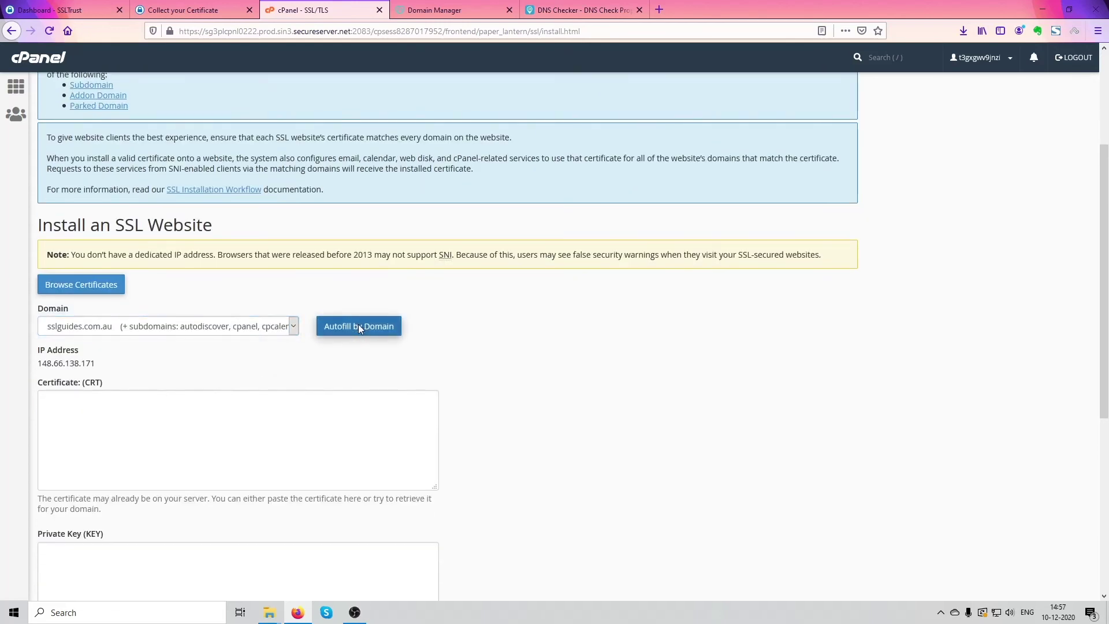
# Examine the autofilled certificate, private key and certificate authority bundle for sslguides.com.au.
pyautogui.scroll(-2, 362, 365)
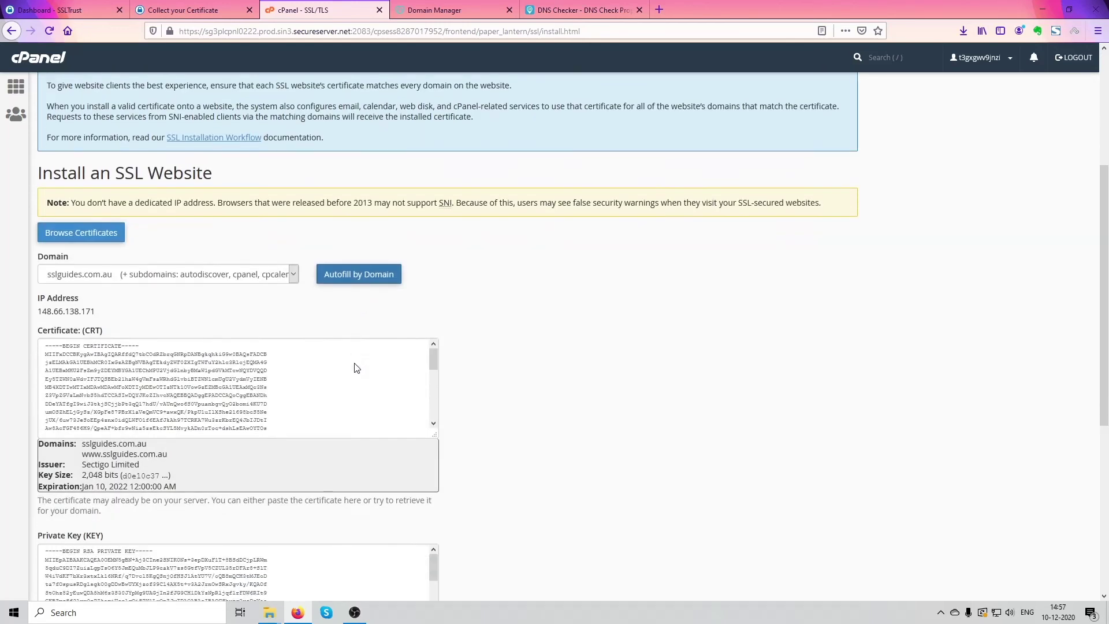
pyautogui.scroll(-8, 180, 378)
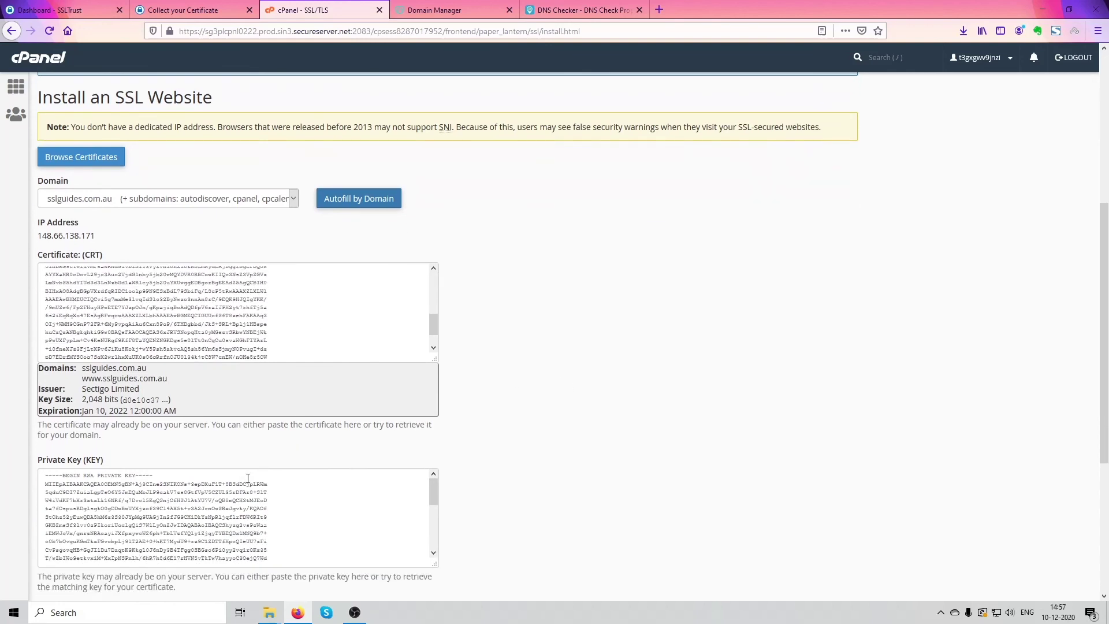
pyautogui.scroll(-2, 251, 427)
pyautogui.scroll(2, 252, 428)
pyautogui.scroll(4, 578, 436)
pyautogui.scroll(4, 577, 436)
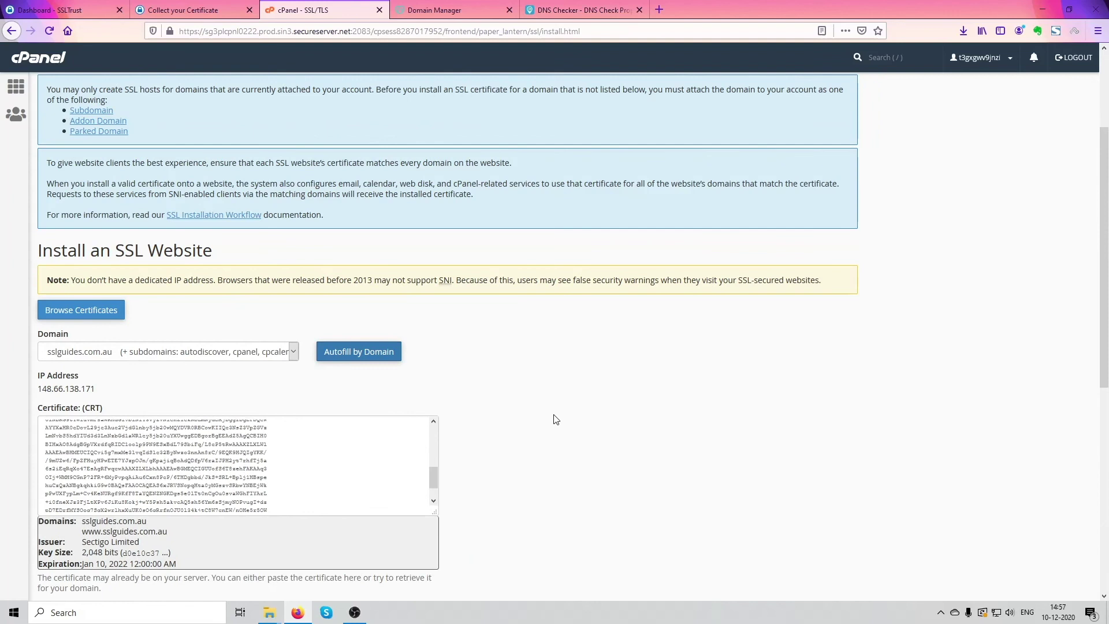
pyautogui.scroll(2, 519, 427)
pyautogui.scroll(-2, 494, 430)
pyautogui.scroll(-1, 288, 421)
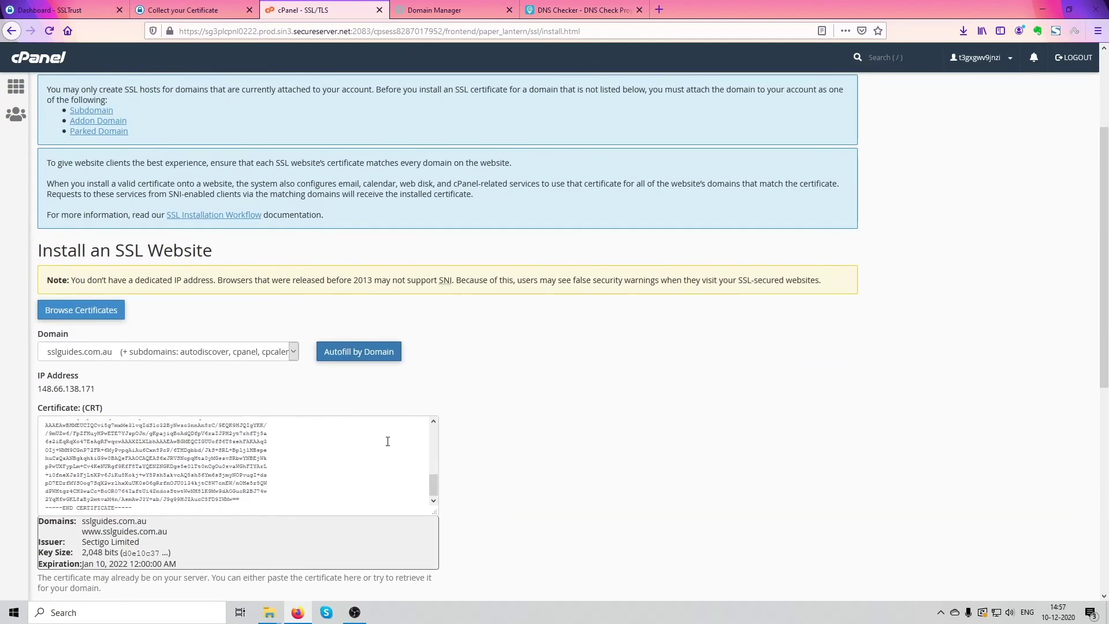
pyautogui.scroll(-6, 387, 441)
pyautogui.scroll(2, 393, 375)
pyautogui.scroll(-2, 323, 381)
pyautogui.scroll(-3, 126, 354)
pyautogui.scroll(-2, 126, 354)
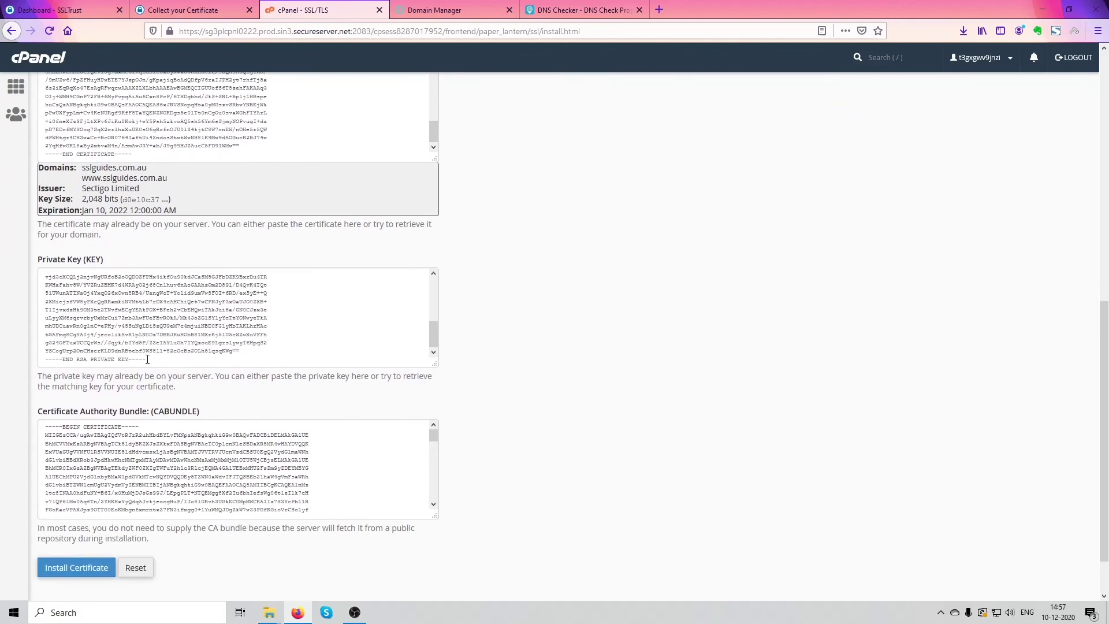
pyautogui.scroll(6, 163, 350)
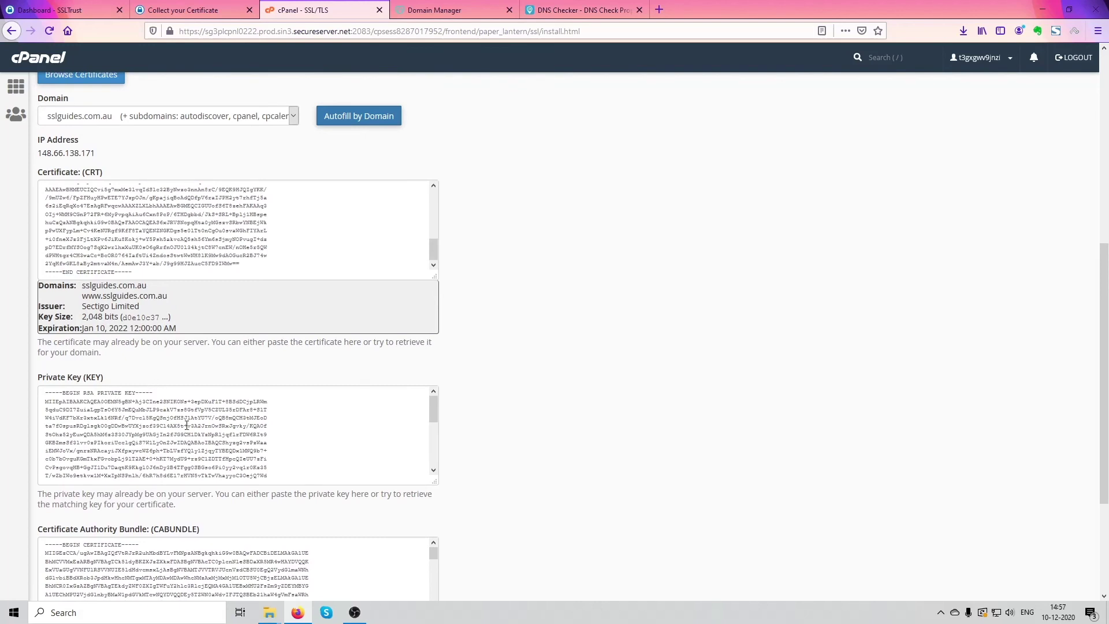
pyautogui.scroll(-2, 564, 448)
pyautogui.scroll(-3, 206, 445)
pyautogui.scroll(4, 205, 446)
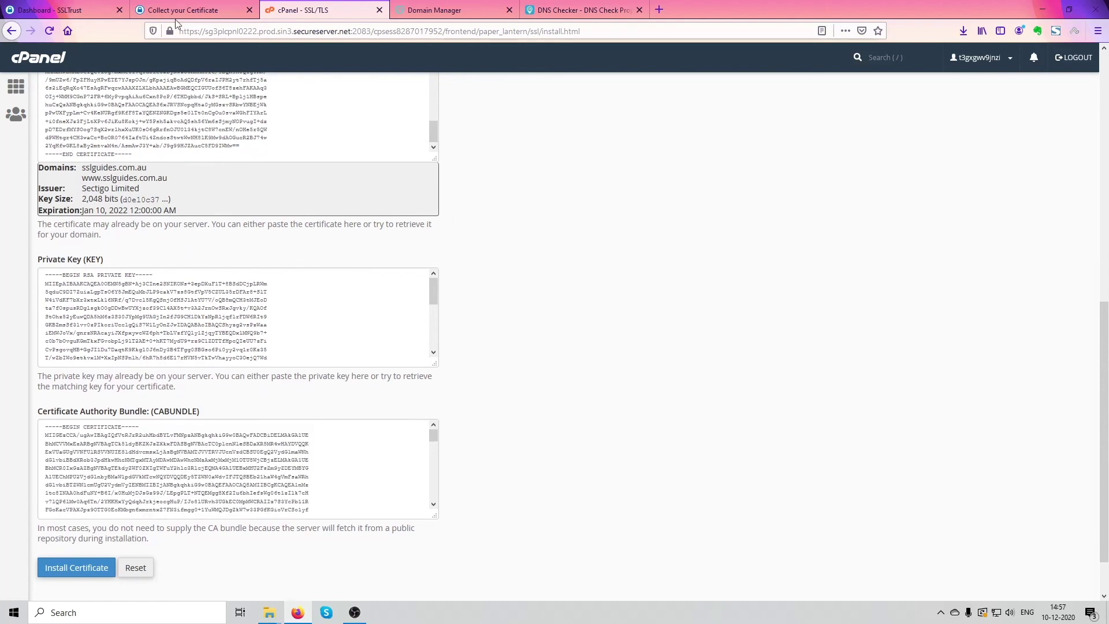
# View the intermediate certificates on the Sectigo collection page, then examine the certificate authority bundle in the cPanel installation form.
pyautogui.click(180, 7)
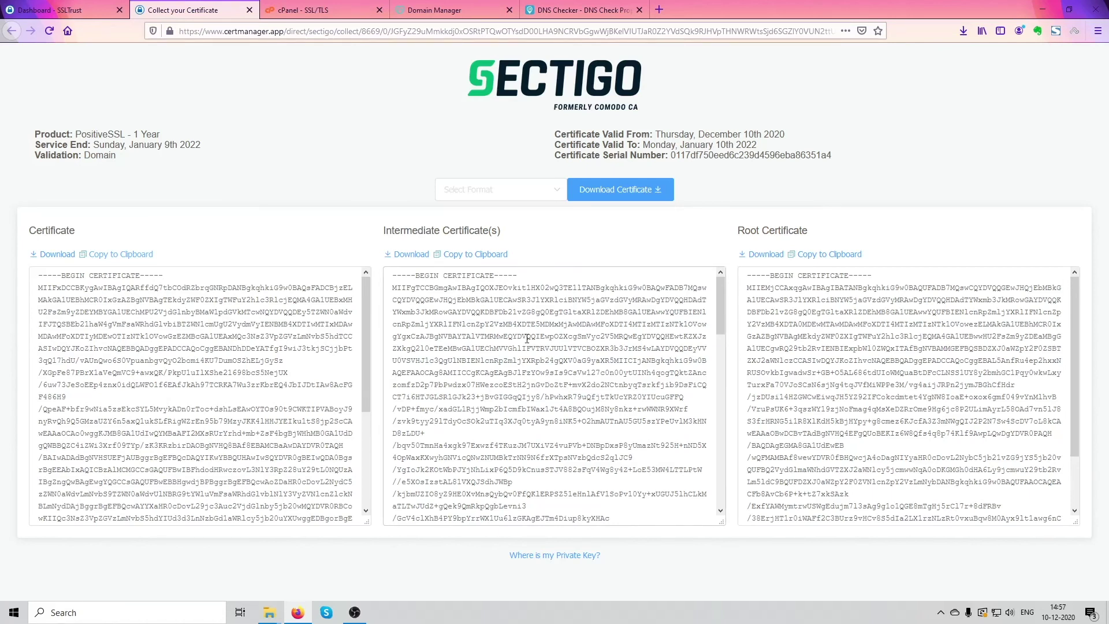
pyautogui.scroll(-10, 526, 339)
pyautogui.scroll(10, 529, 430)
pyautogui.click(328, 10)
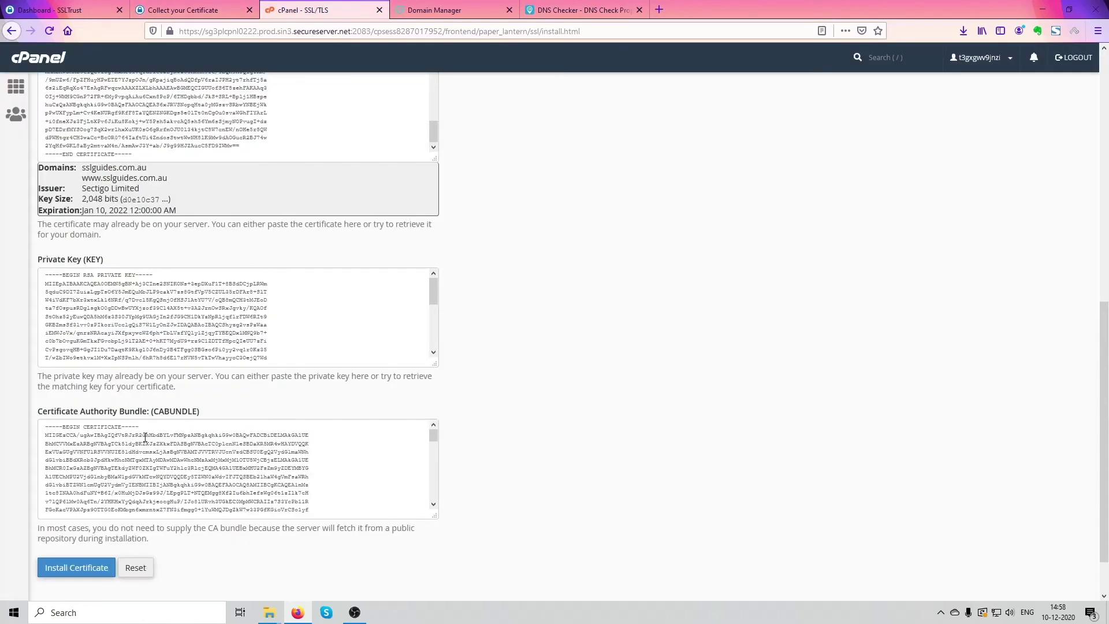
pyautogui.scroll(-5, 174, 462)
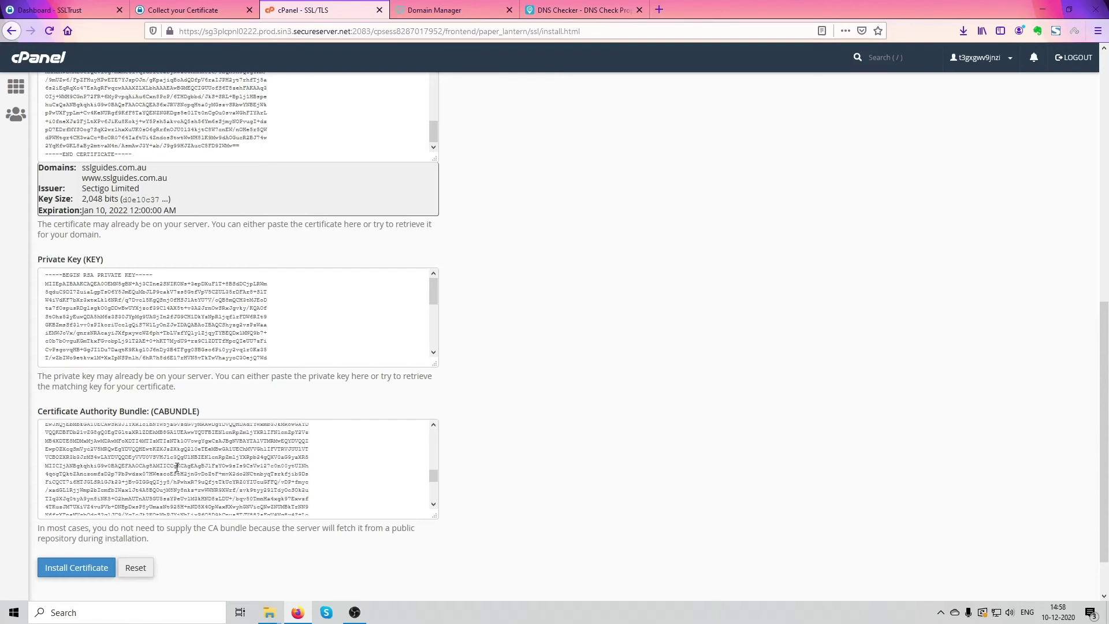
pyautogui.scroll(10, 187, 465)
pyautogui.scroll(-10, 643, 426)
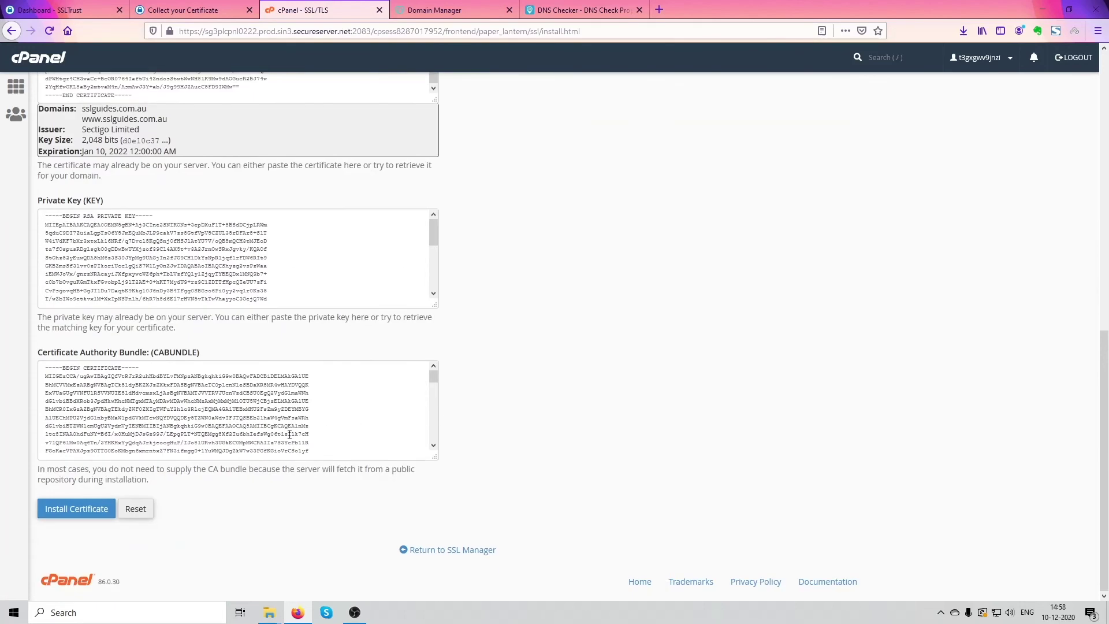
# Install the certificate on sslguides.com.au and open the site over HTTPS in a new tab.
pyautogui.click(64, 514)
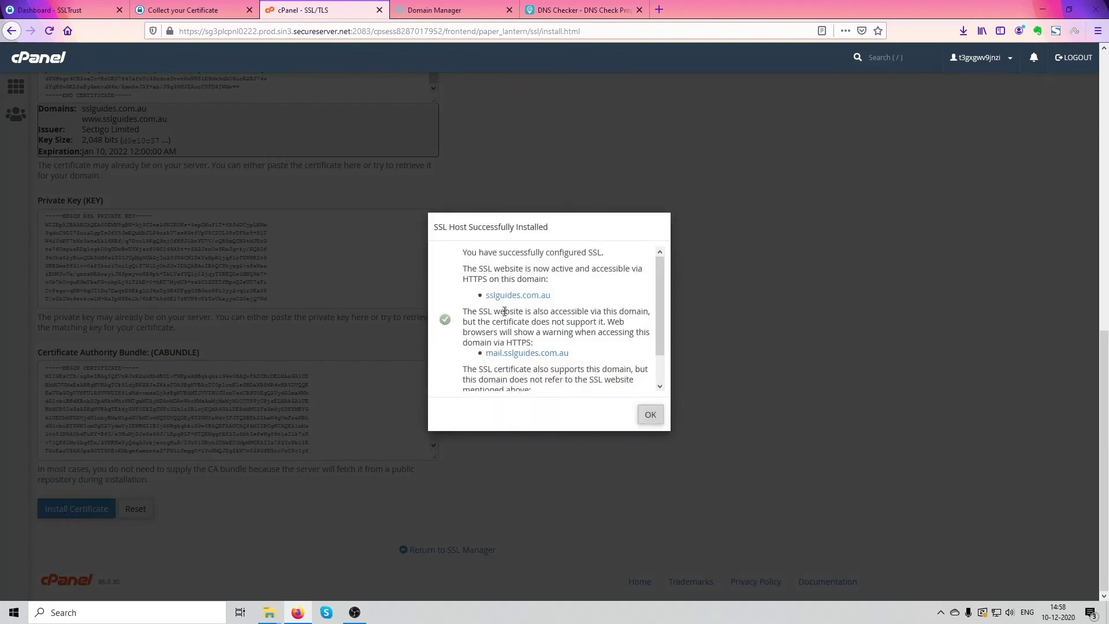
pyautogui.rightClick(507, 296)
pyautogui.click(530, 306)
pyautogui.click(405, 8)
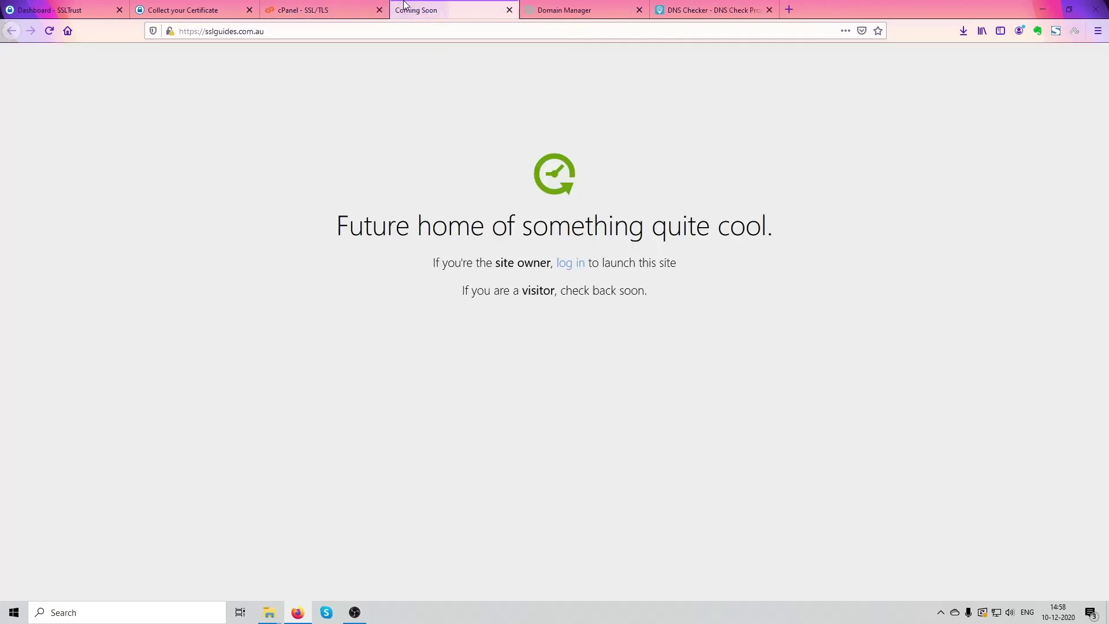
# Check the site's connection security information, reload sslguides.com.au, and check the information and the PositiveSSL site seal.
pyautogui.click(170, 32)
pyautogui.click(261, 306)
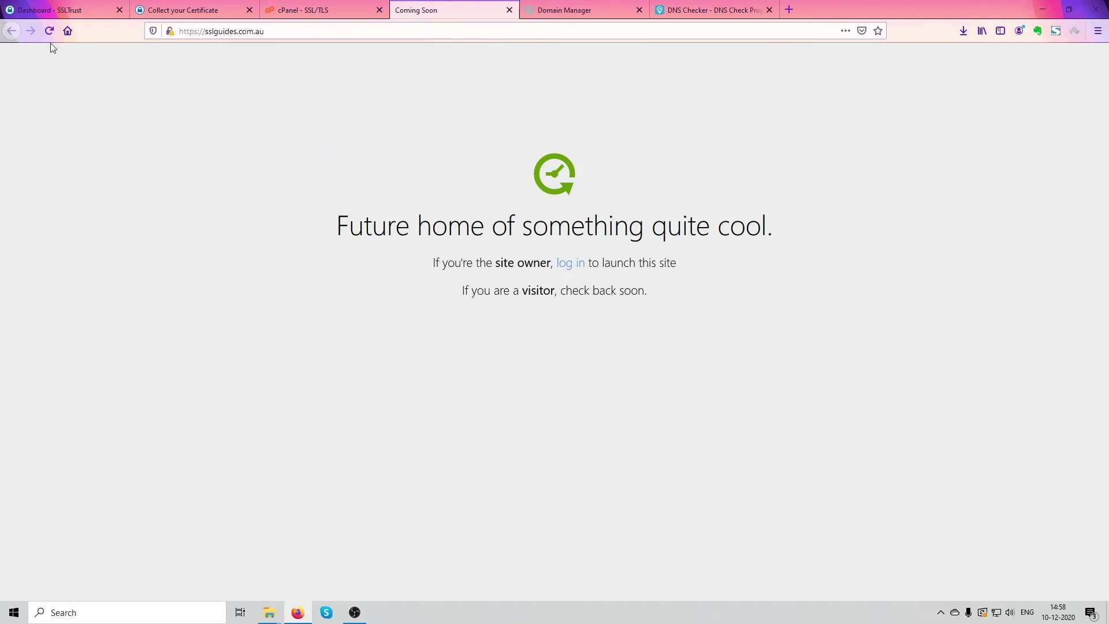
pyautogui.click(50, 31)
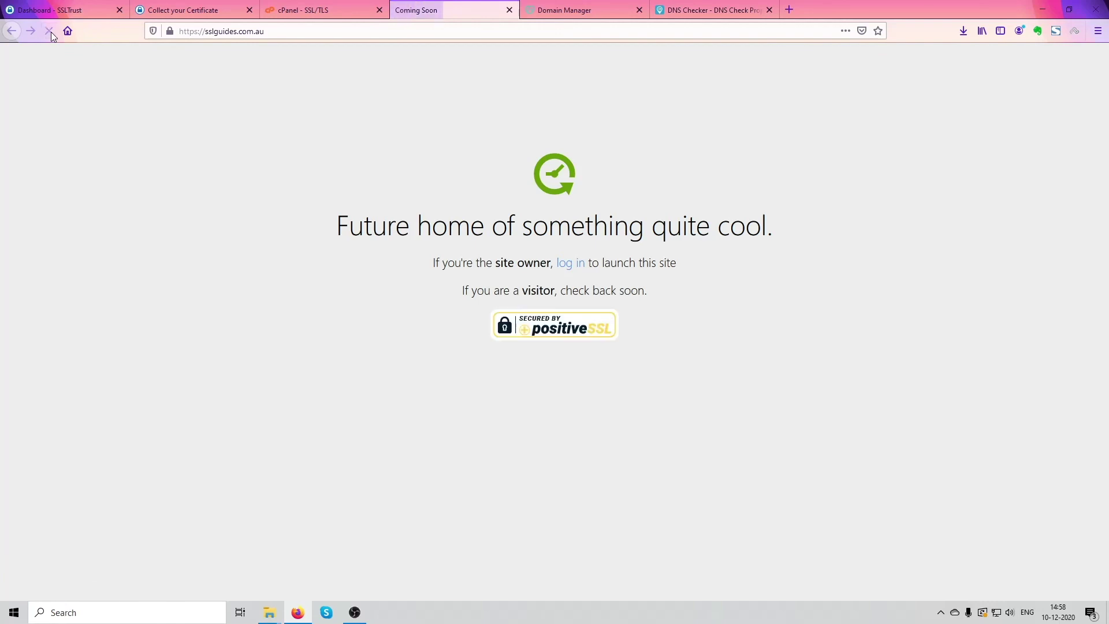
pyautogui.click(170, 31)
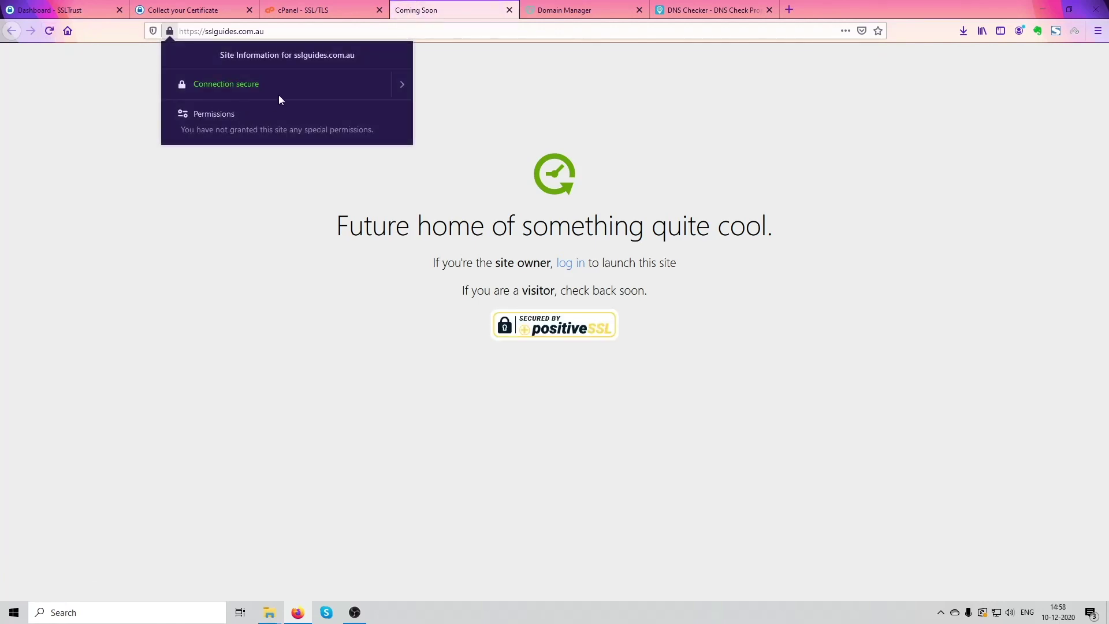
pyautogui.click(464, 202)
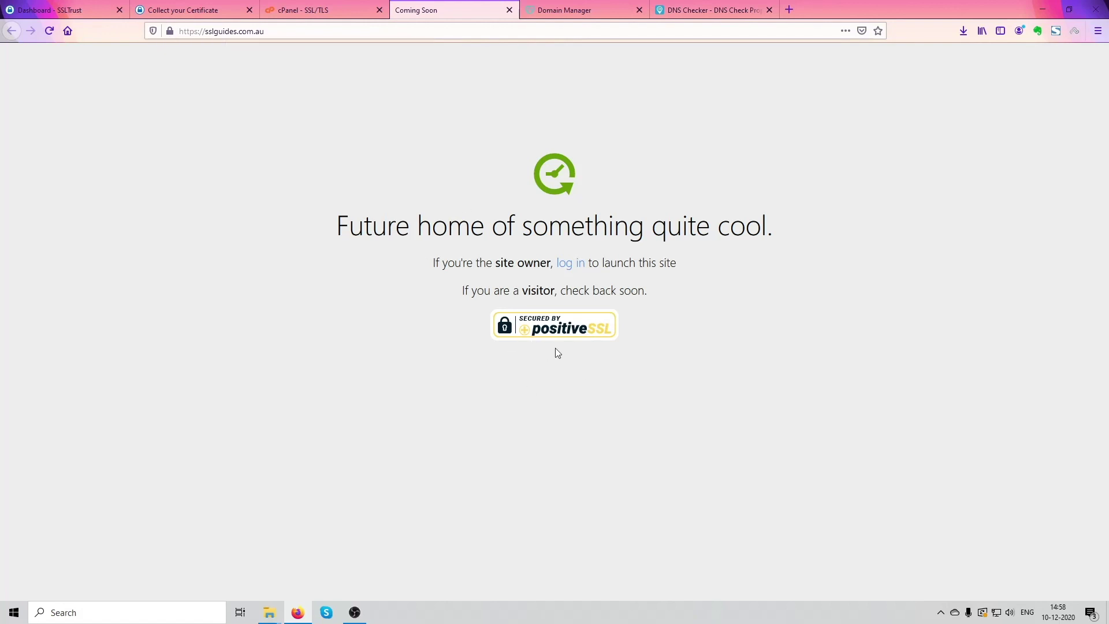
pyautogui.moveTo(535, 336)
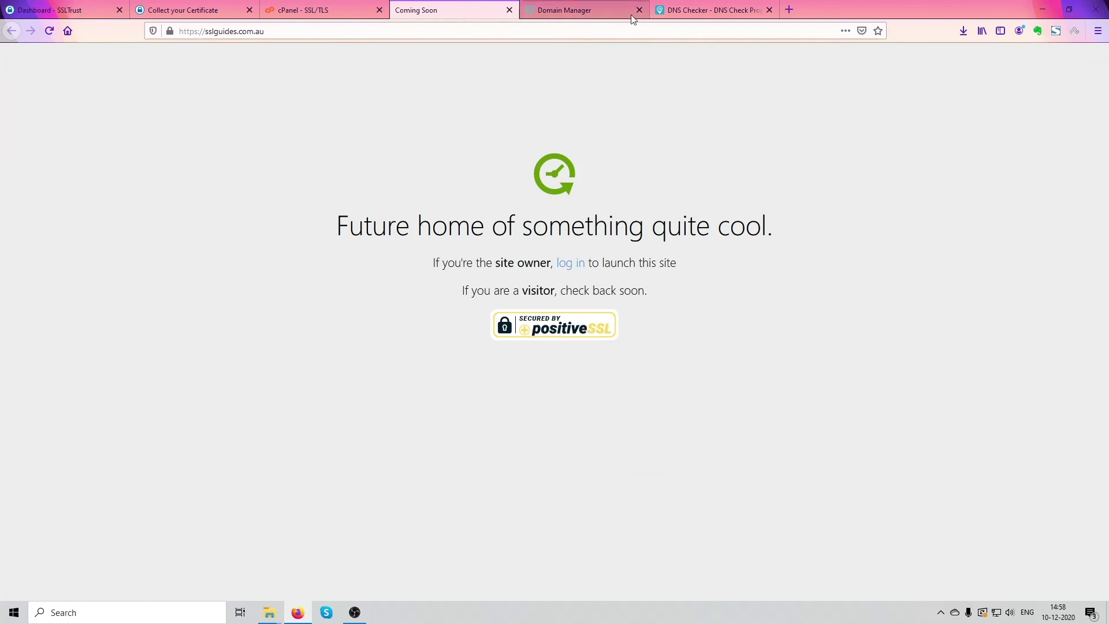
# Open ssllabs.com in a new tab and go to the SSL Server Test page.
pyautogui.click(789, 11)
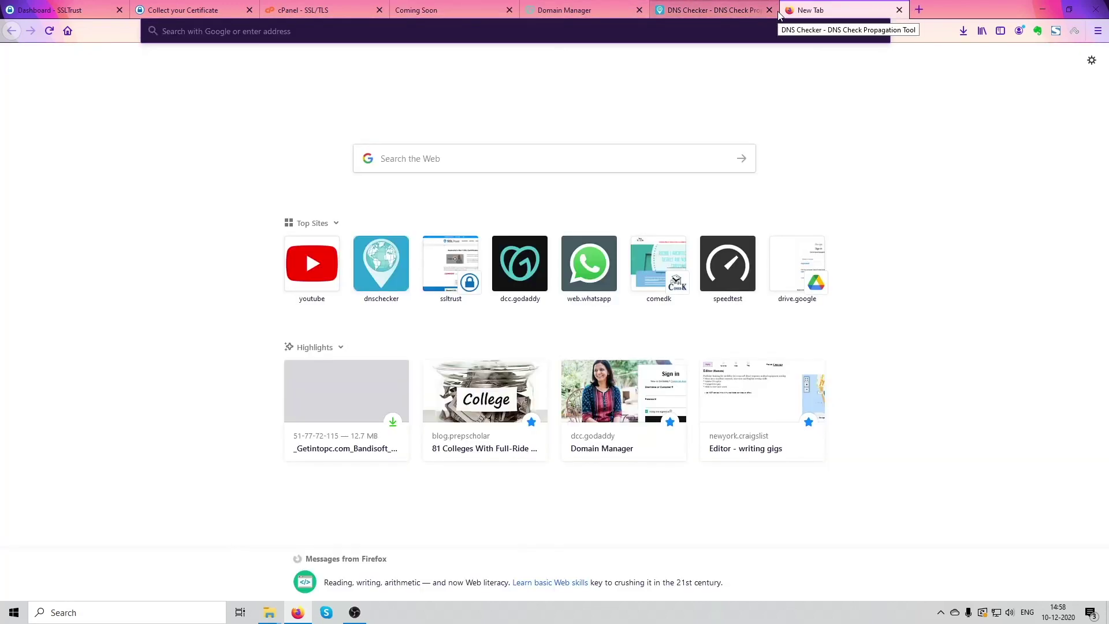
pyautogui.write('ssllabs.co')
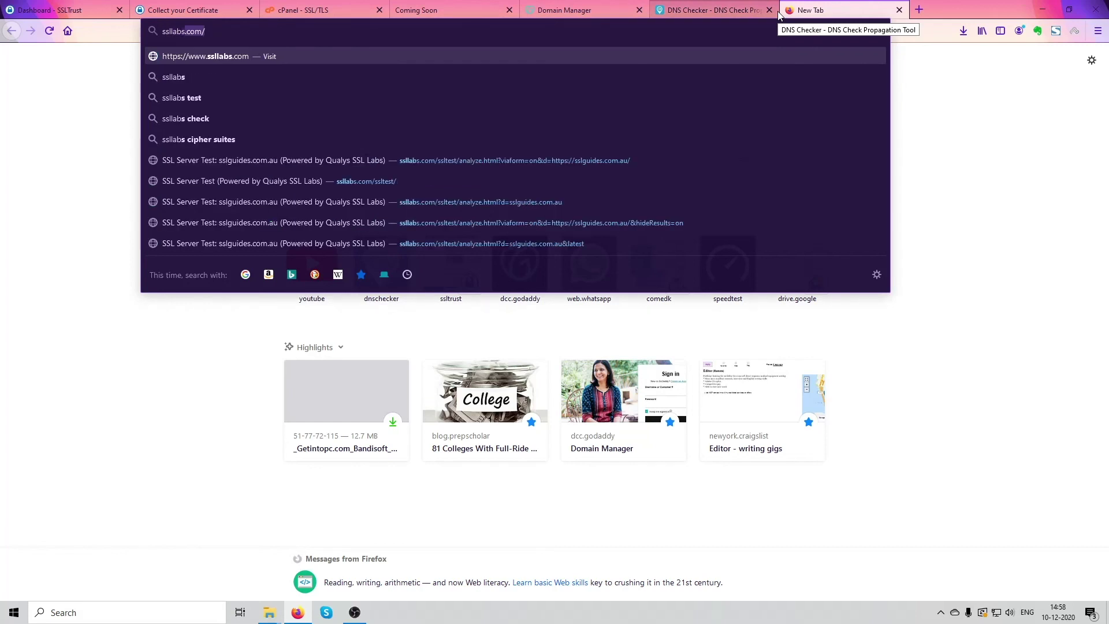
pyautogui.write('m')
pyautogui.press('Return')
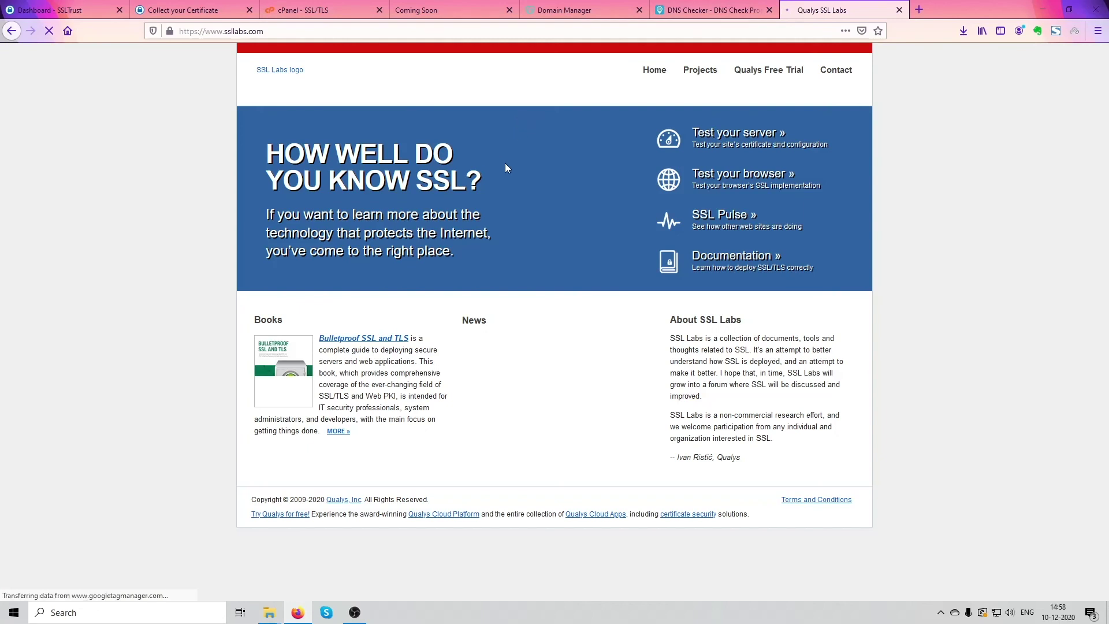
pyautogui.click(738, 134)
pyautogui.click(427, 10)
pyautogui.click(373, 31)
pyautogui.hotkey('ctrl', 'c')
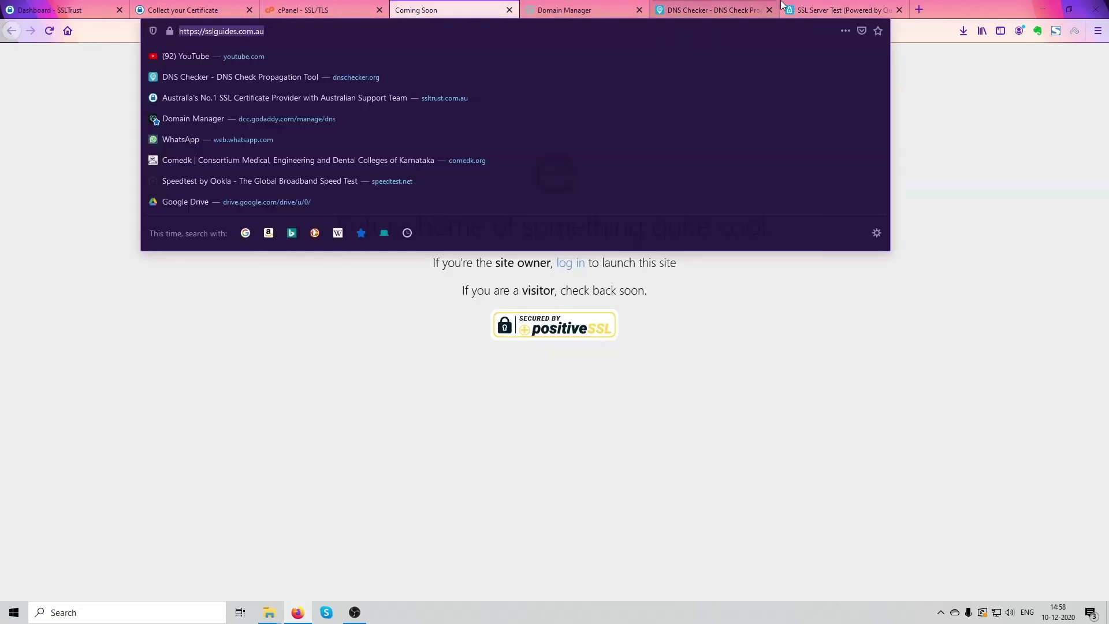
pyautogui.click(837, 10)
pyautogui.hotkey('ctrl', 'v')
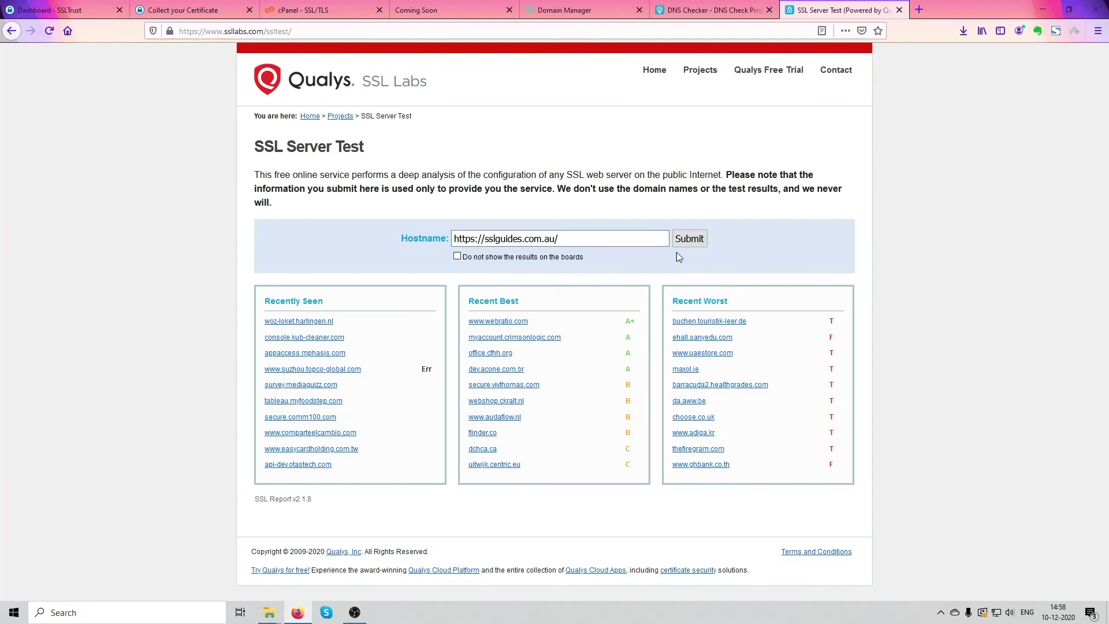
pyautogui.click(689, 239)
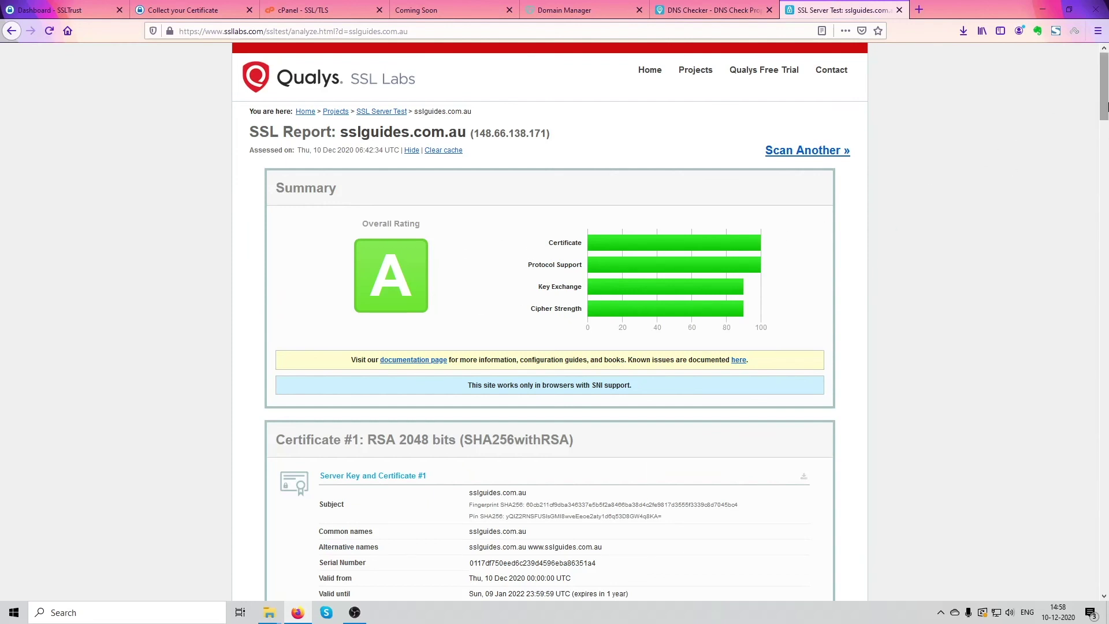
# Examine the SSL report for sslguides.com.au, covering certificate details, chain, protocols, cipher suites, handshake simulation and the overall rating summary.
pyautogui.scroll(-5, 497, 248)
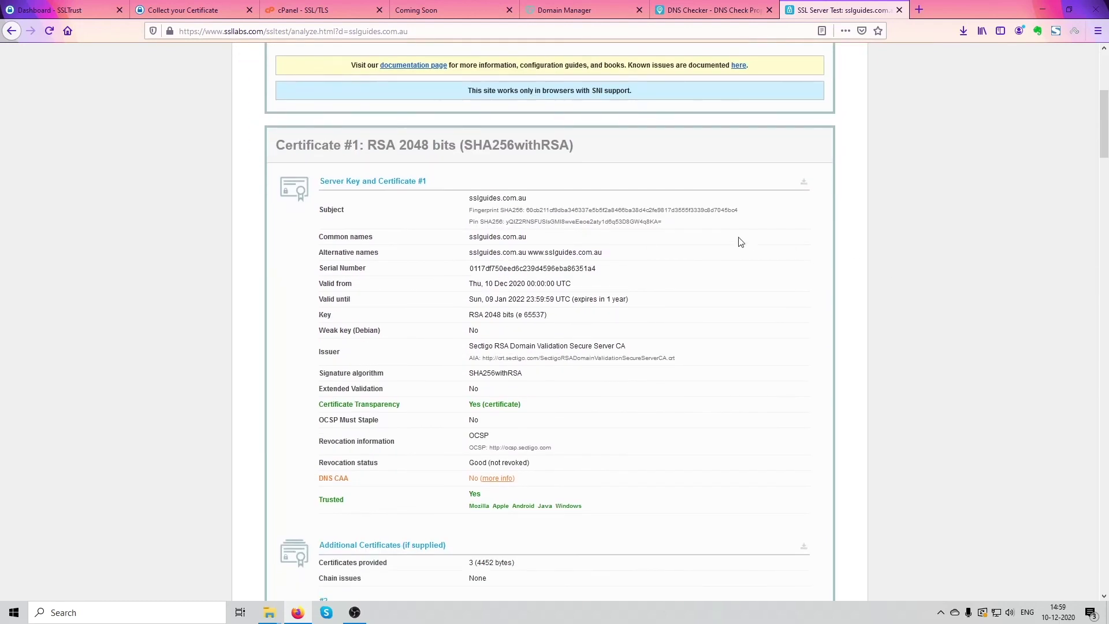
pyautogui.scroll(-6, 693, 240)
pyautogui.scroll(-8, 665, 246)
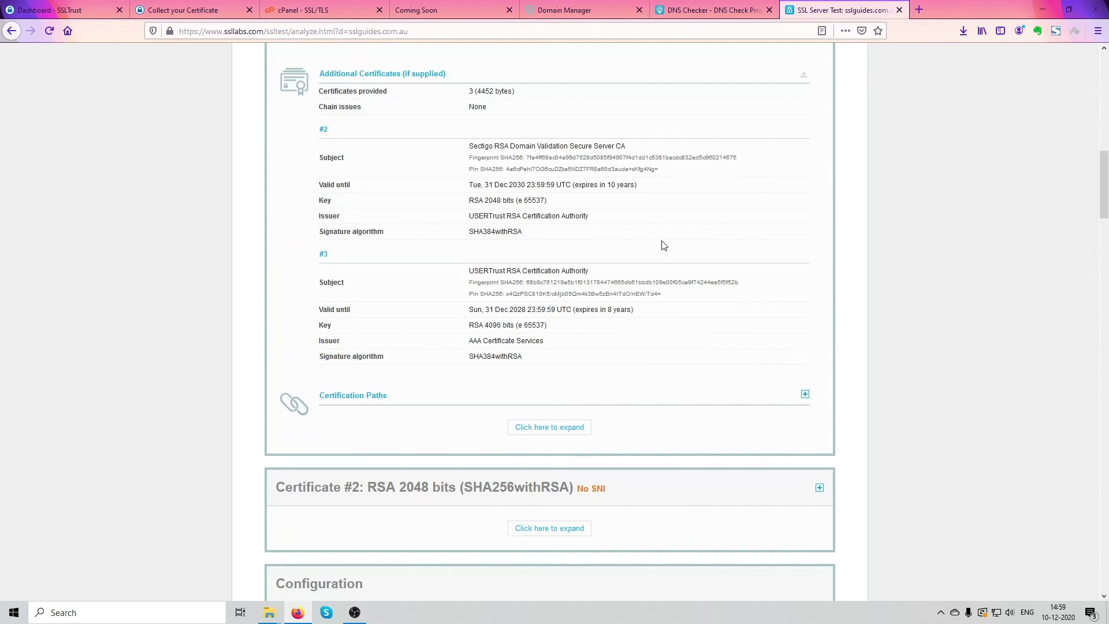
pyautogui.scroll(-3, 663, 247)
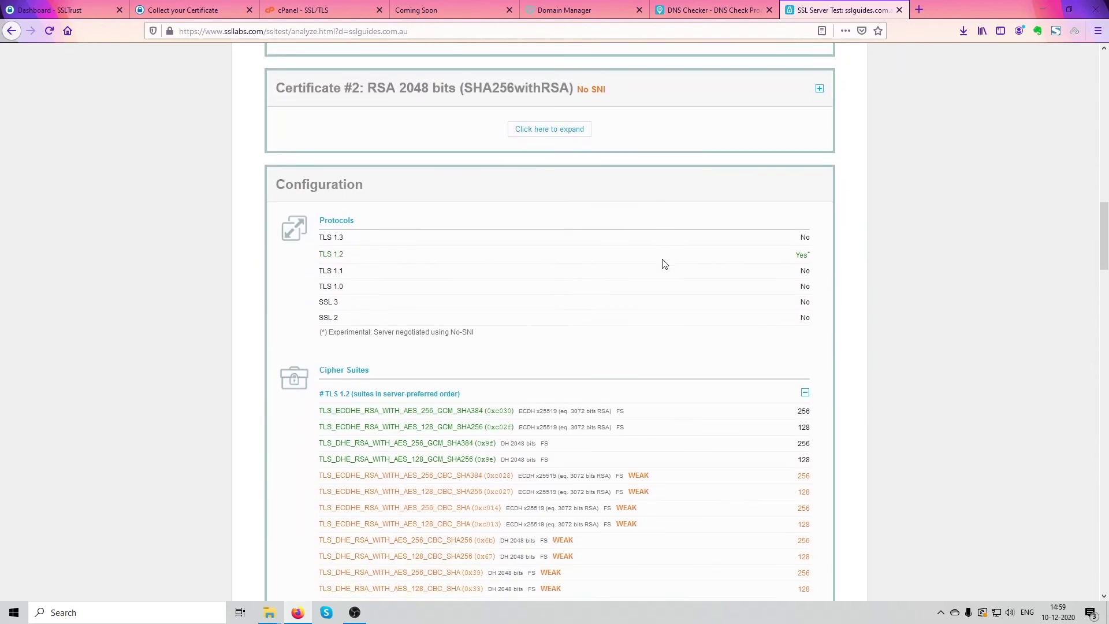
pyautogui.scroll(-15, 655, 243)
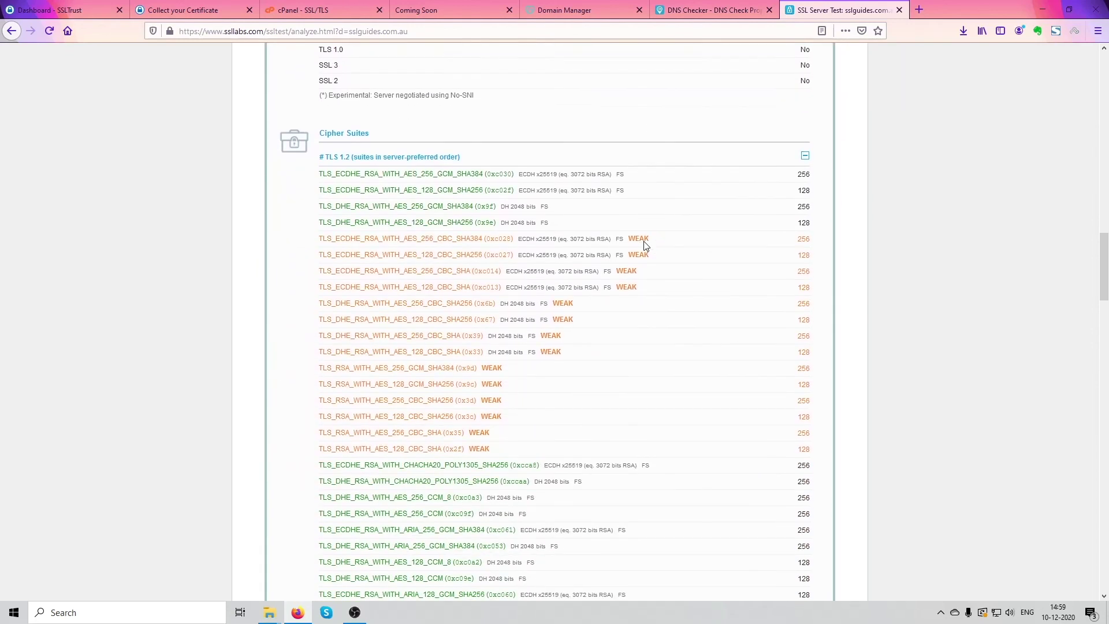
pyautogui.scroll(-15, 636, 242)
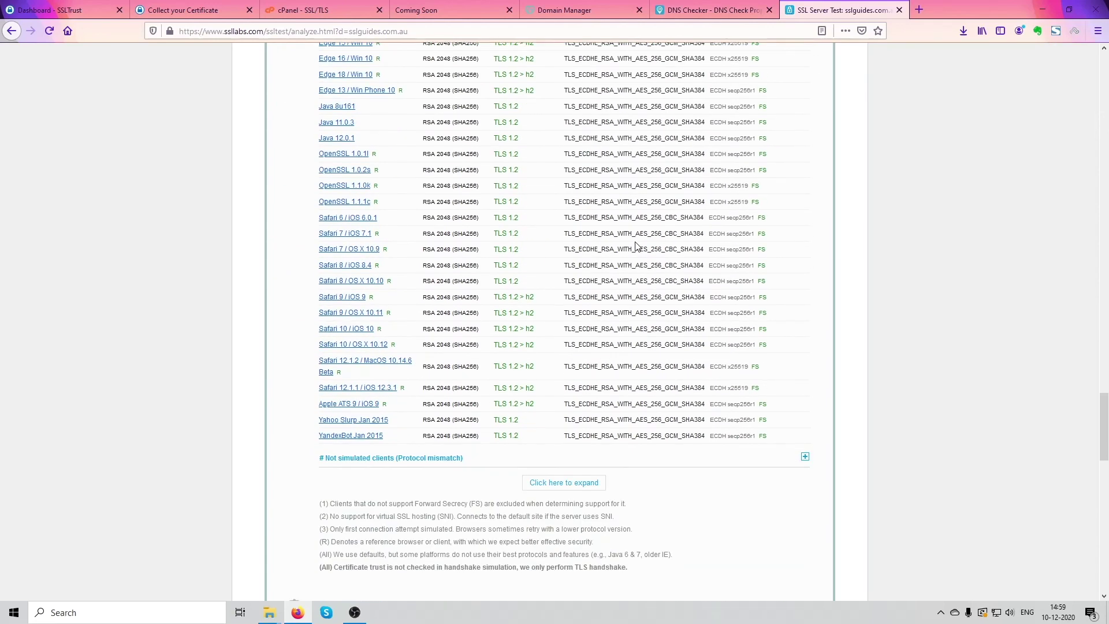
pyautogui.moveTo(1102, 511); pyautogui.dragTo(1051, 103)
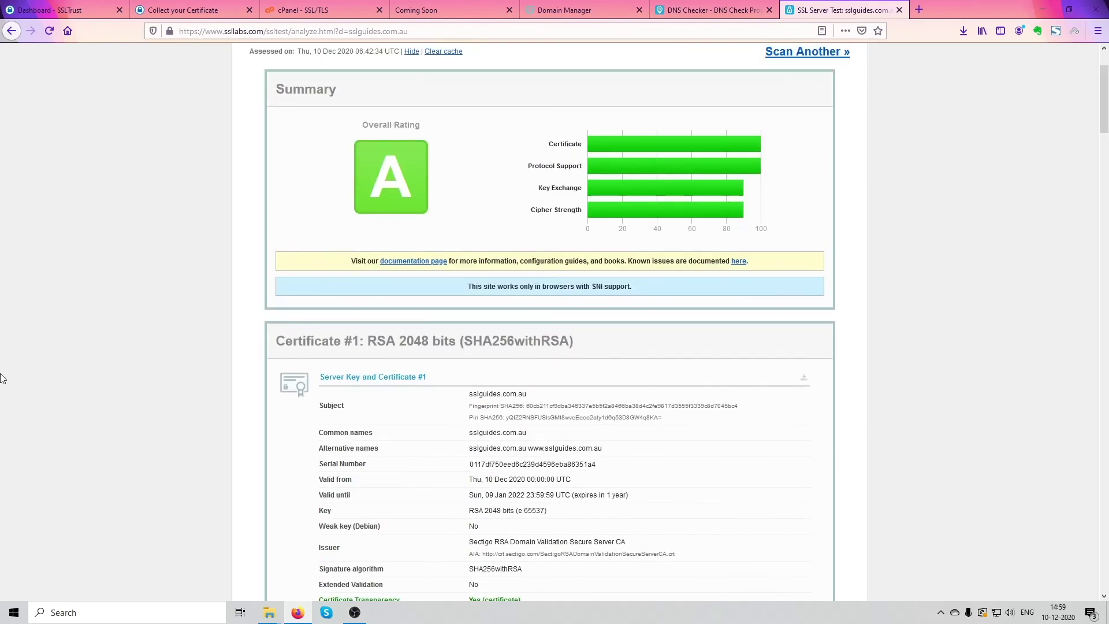
pyautogui.scroll(3, 29, 354)
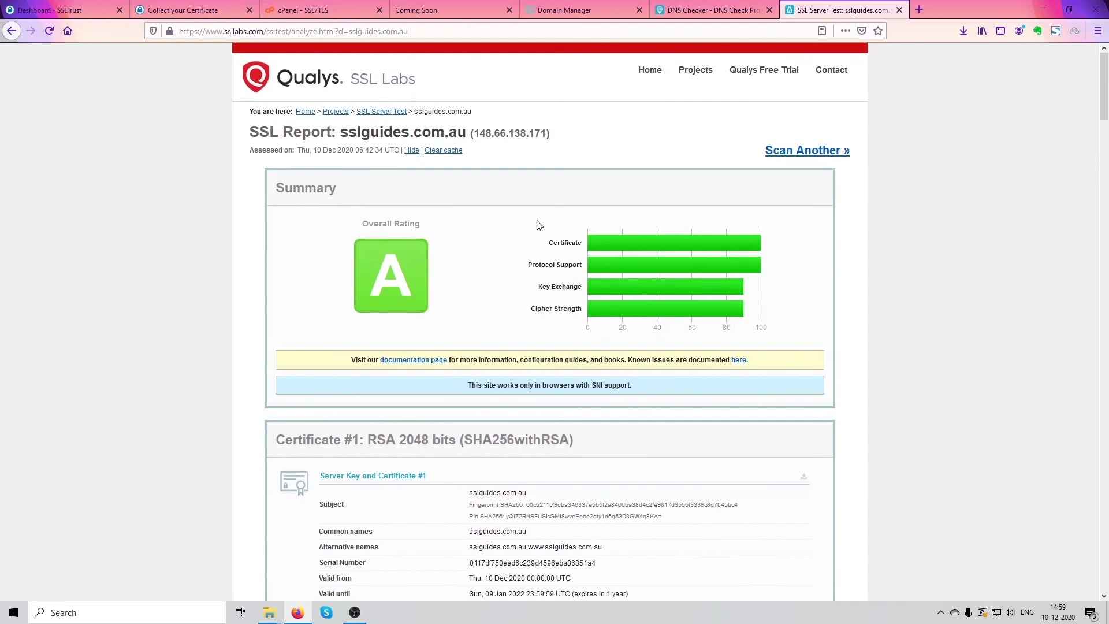